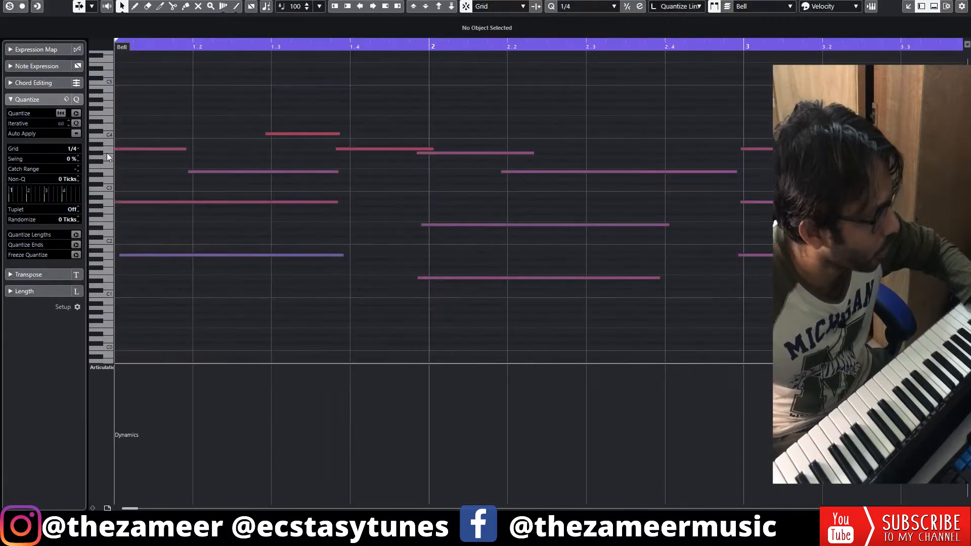
Step: Set the Bell part's quantize grid to 1/8 with 11 % swing and a randomize value of 10 ticks
left_click(680, 133)
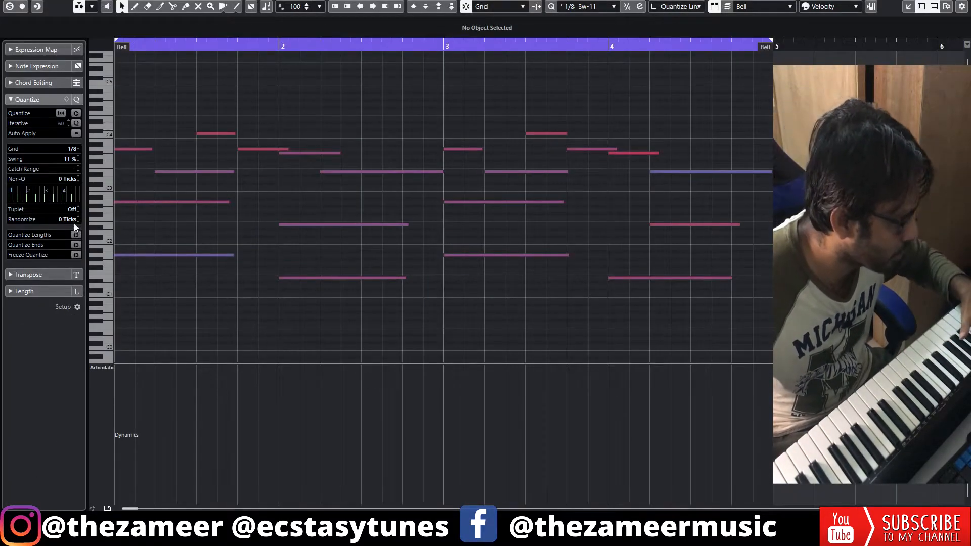
left_click_drag(77, 214, 77, 204)
left_click_drag(782, 80, 88, 378)
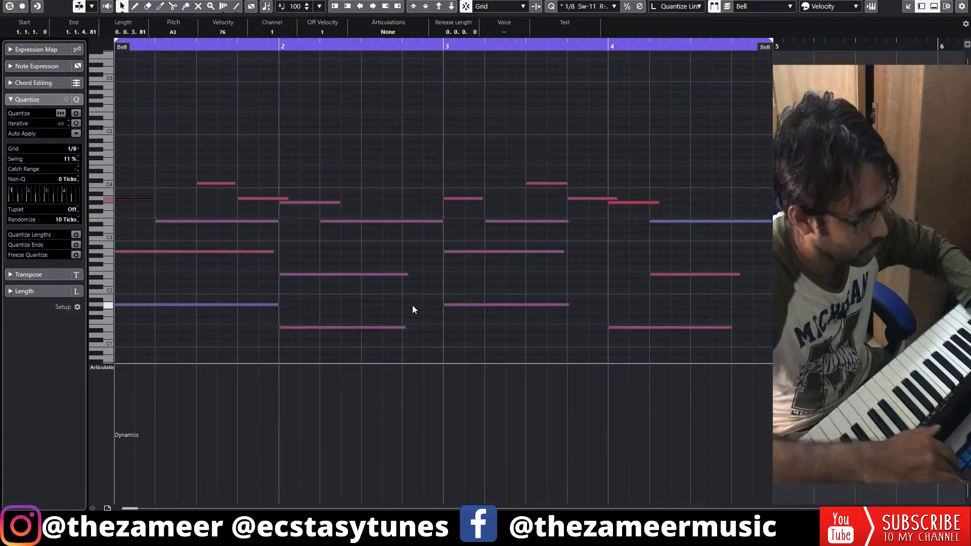
Step: Lengthen the E1 and E2 notes in bar 2 to end at 2.4.3.8, and add a G#3 note in the second half of bar 4
key("space")
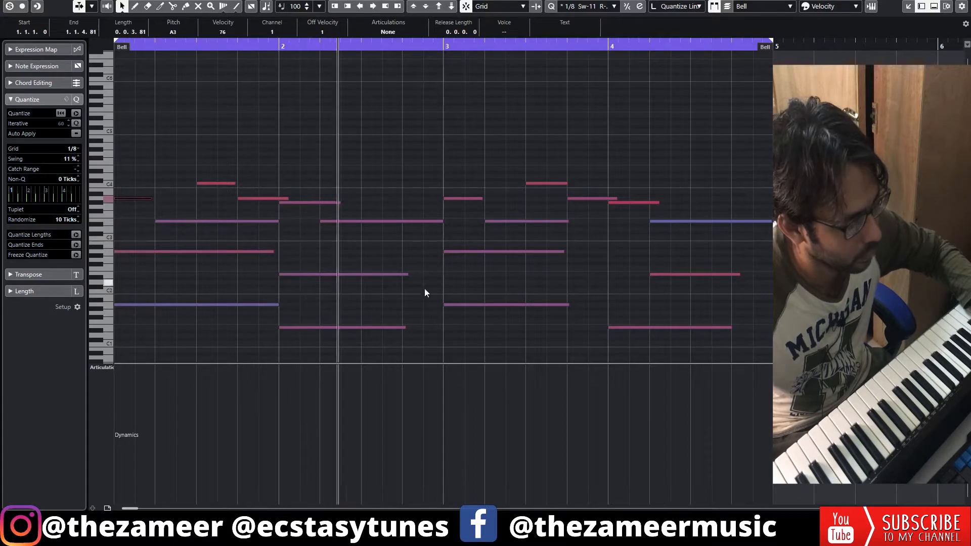
left_click_drag(403, 327, 423, 327)
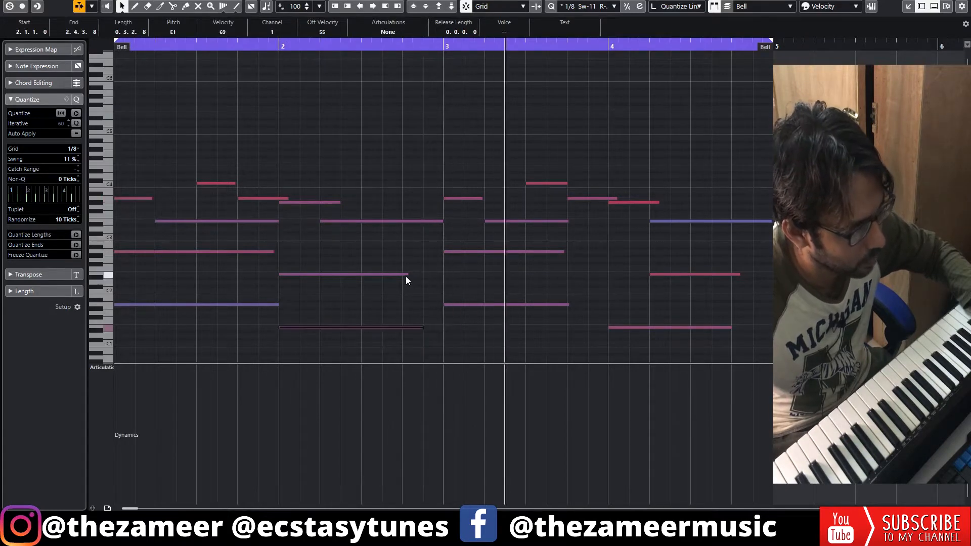
left_click_drag(407, 274, 427, 274)
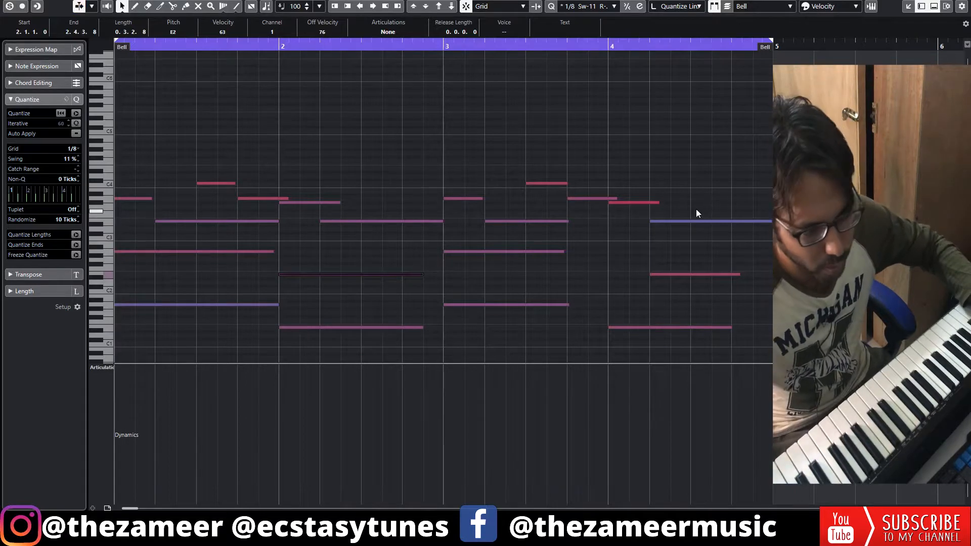
left_click(648, 233)
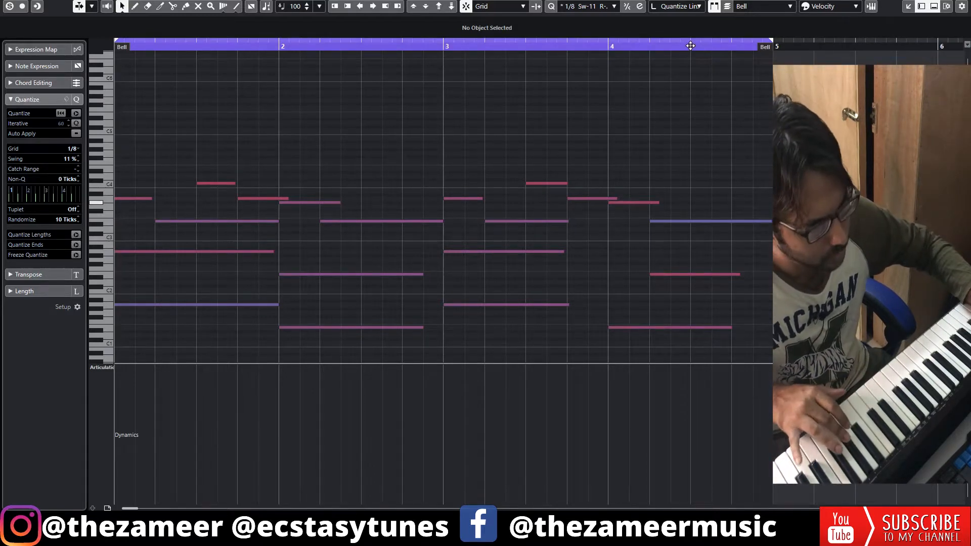
left_click(697, 186, "alt+shift")
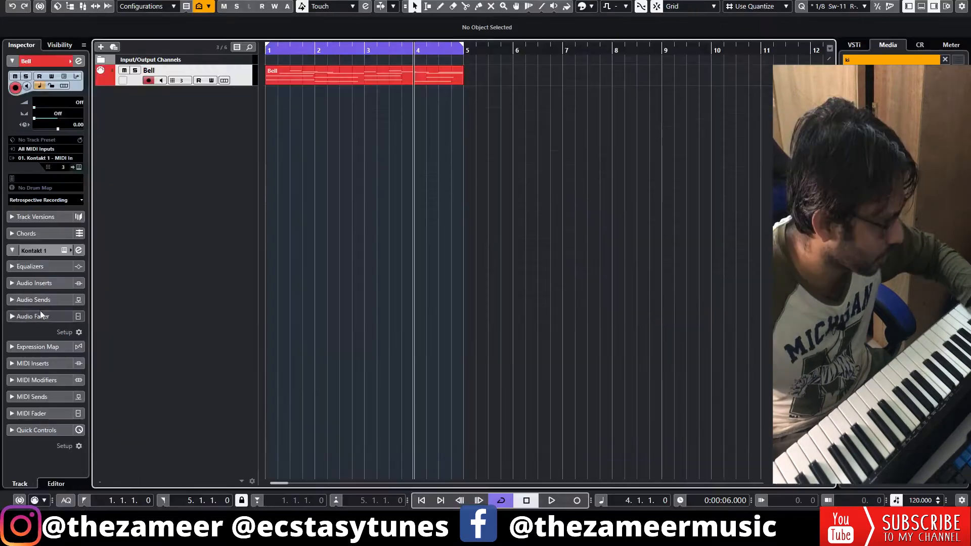
Step: Add an FX channel named VERB with the REVelation reverb on the Kontakt 1 channel's first send
left_click(71, 302)
right_click(35, 322)
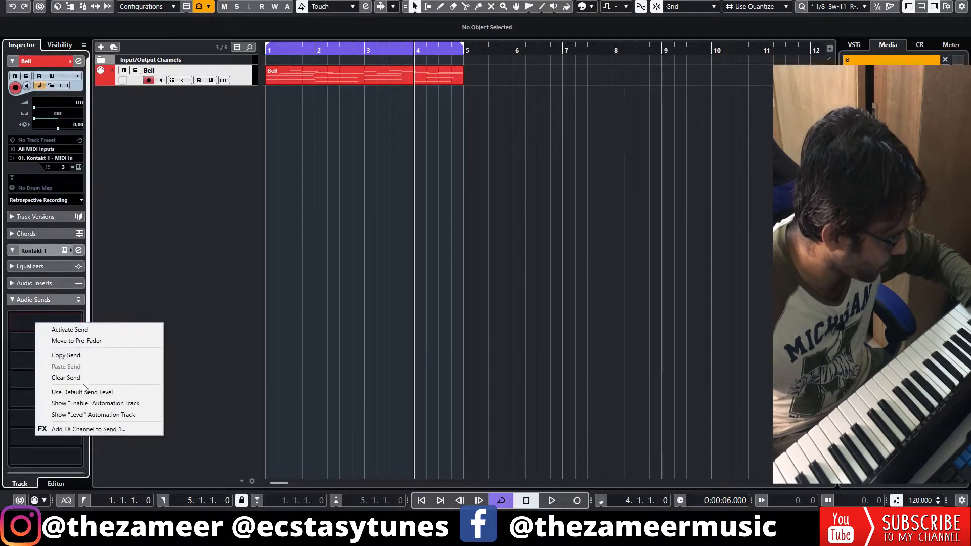
left_click(76, 431)
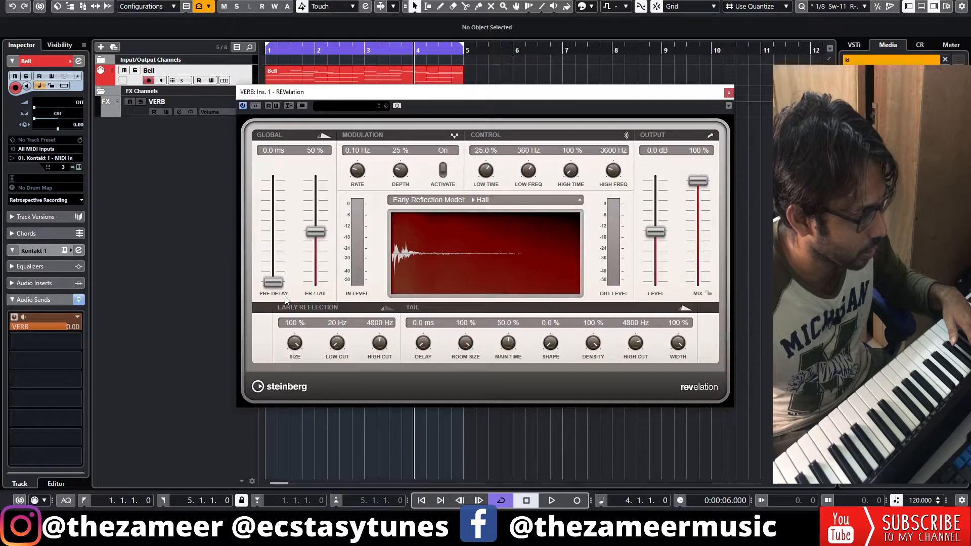
Step: Raise REVelation's pre-delay and ER/Tail amount slightly while auditioning the Bell part
left_click_drag(284, 283, 284, 272)
left_click_drag(316, 229, 316, 217)
key("space")
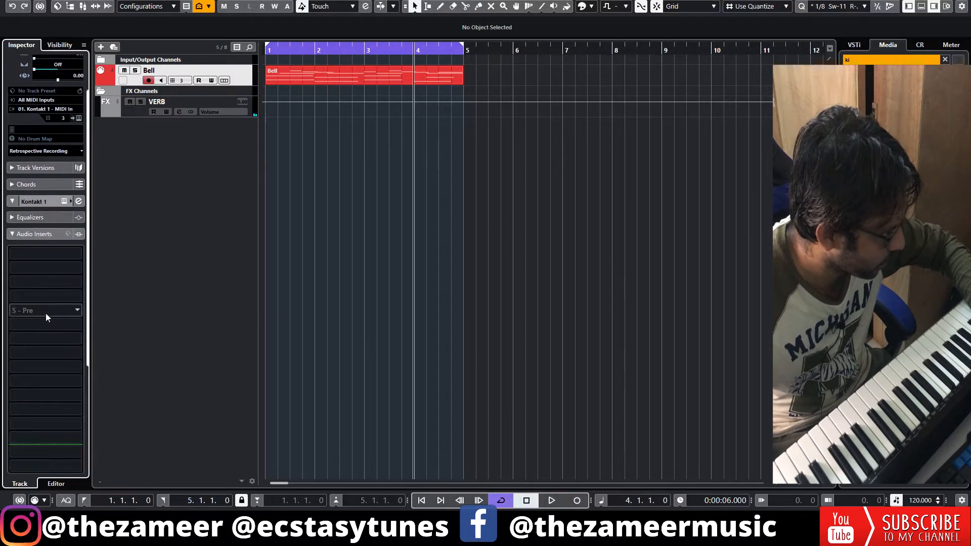
Step: Insert HalfTime on the Kontakt 1 channel with its band's low end at 88.5 Hz and its mix at 80%
left_click(45, 314)
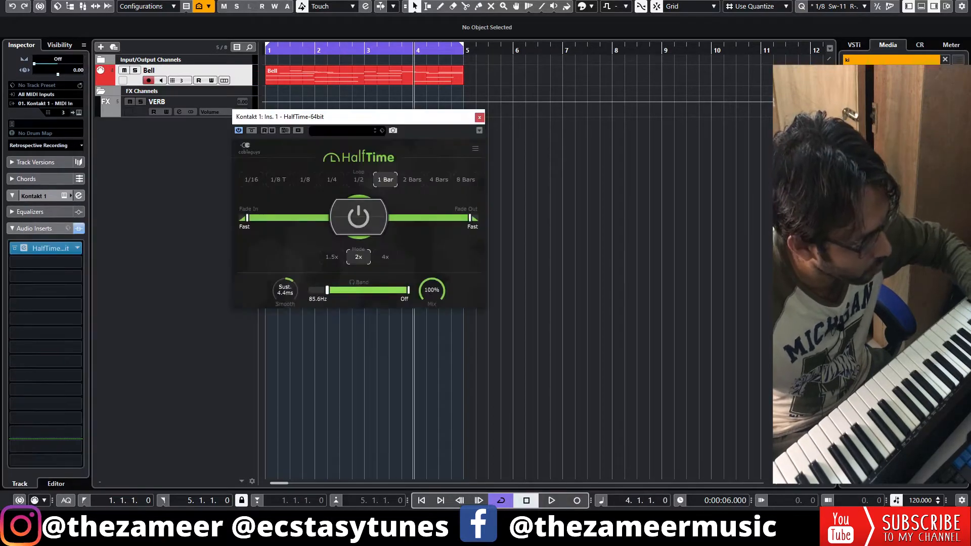
key("space")
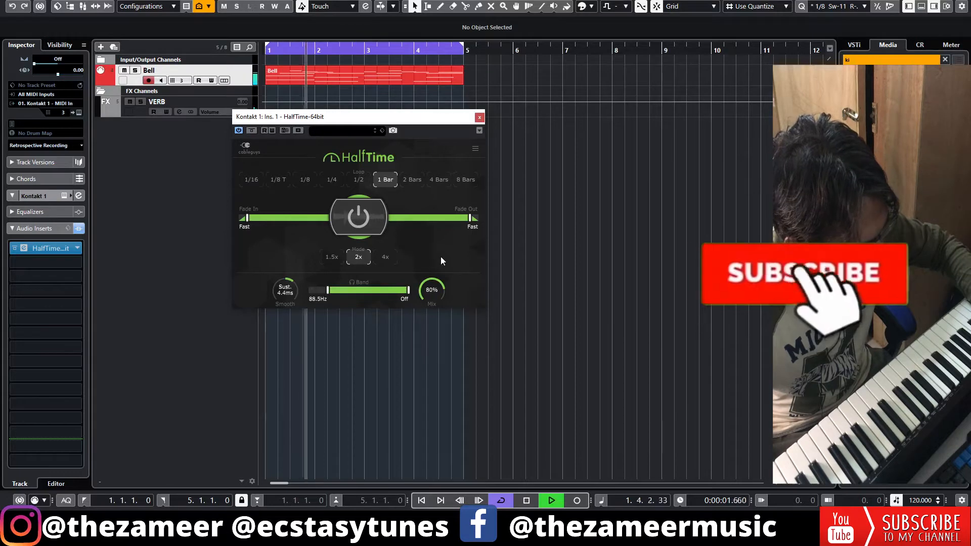
left_click(479, 117)
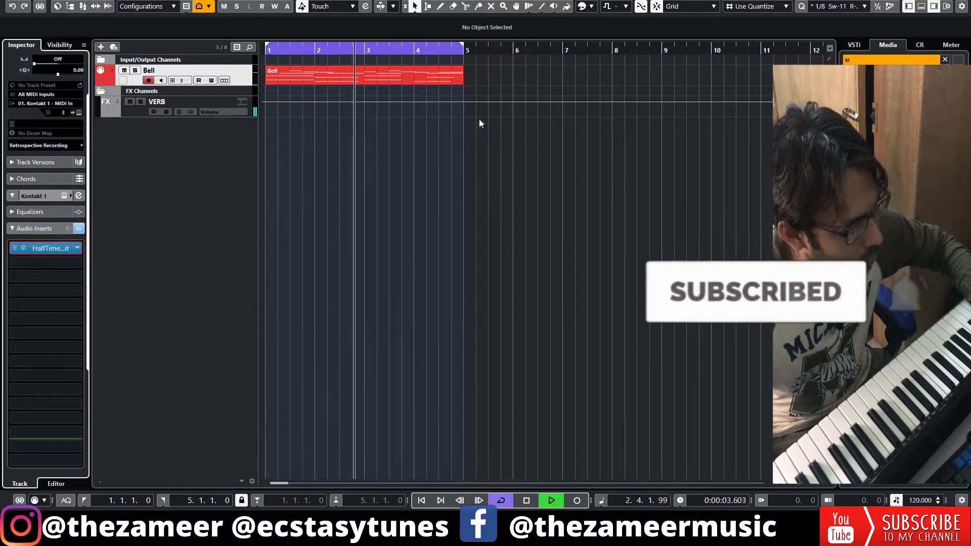
Step: Stop playback of the Bell part, return the playhead to the project start and collapse the FX Channels folder
left_click(464, 177)
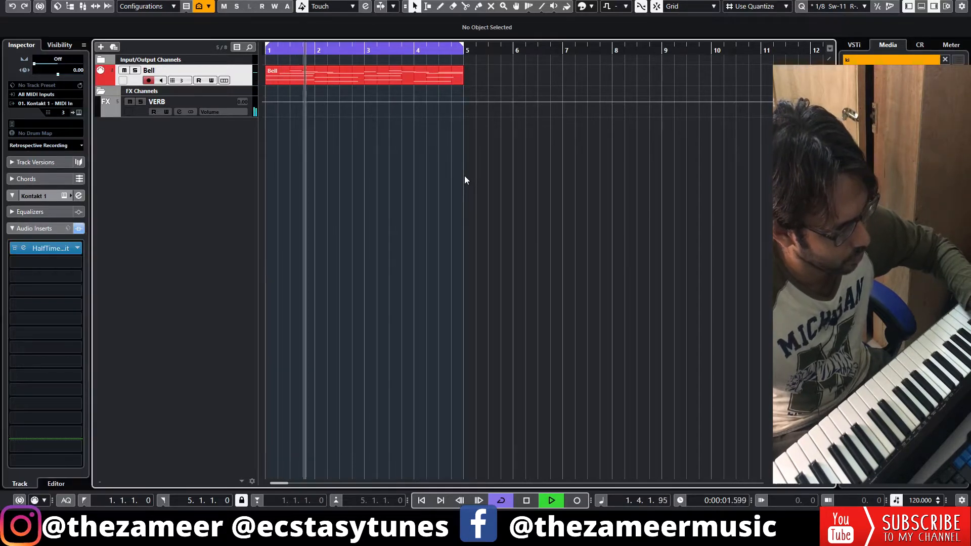
left_click(344, 81)
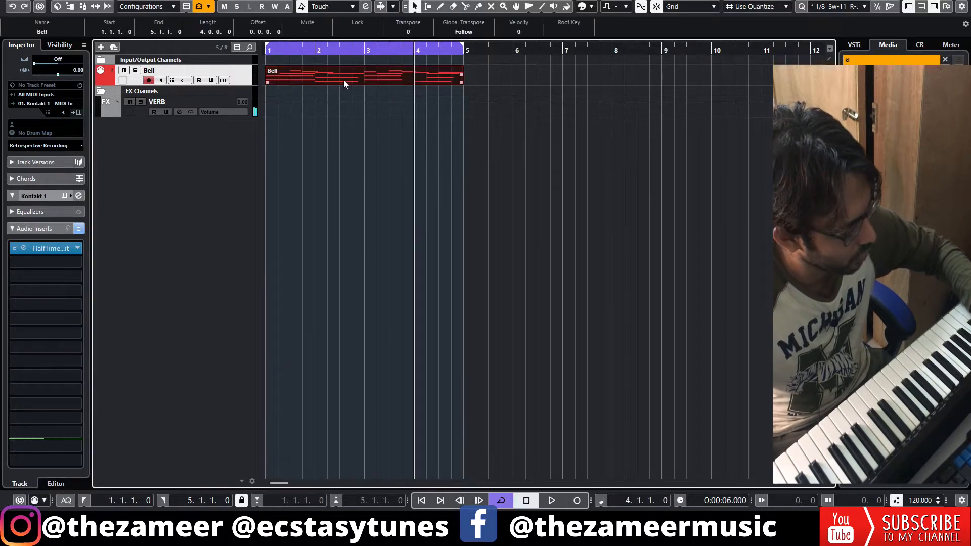
key("KP_Decimal")
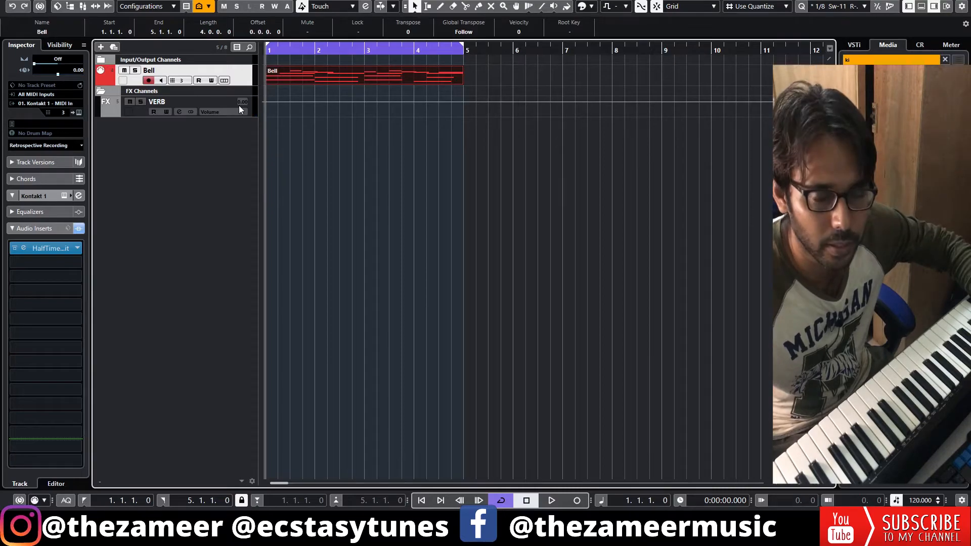
left_click(101, 91)
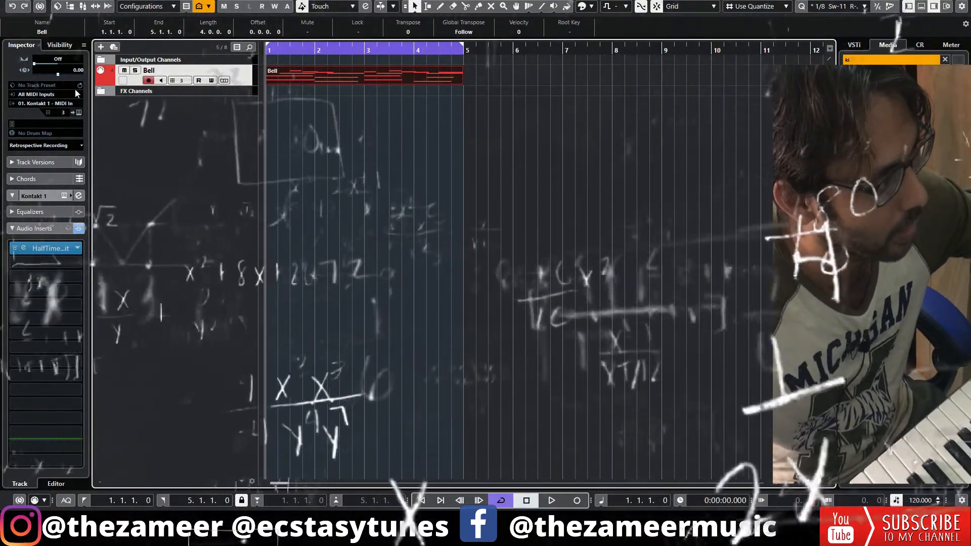
Step: Copy the four-bar Bell part onto the harp track at bar 1
left_click(532, 77)
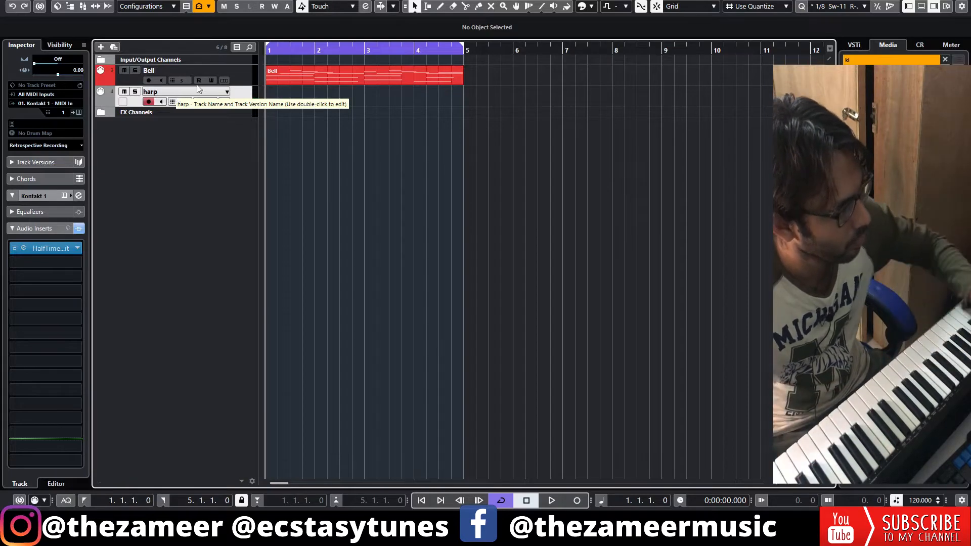
left_click_drag(299, 81, 297, 97)
left_click(276, 107)
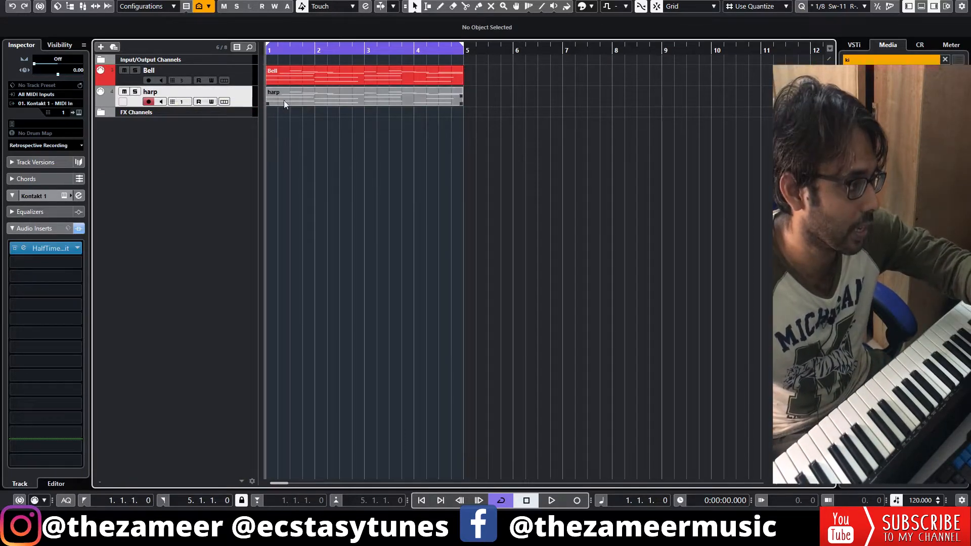
left_click(297, 80)
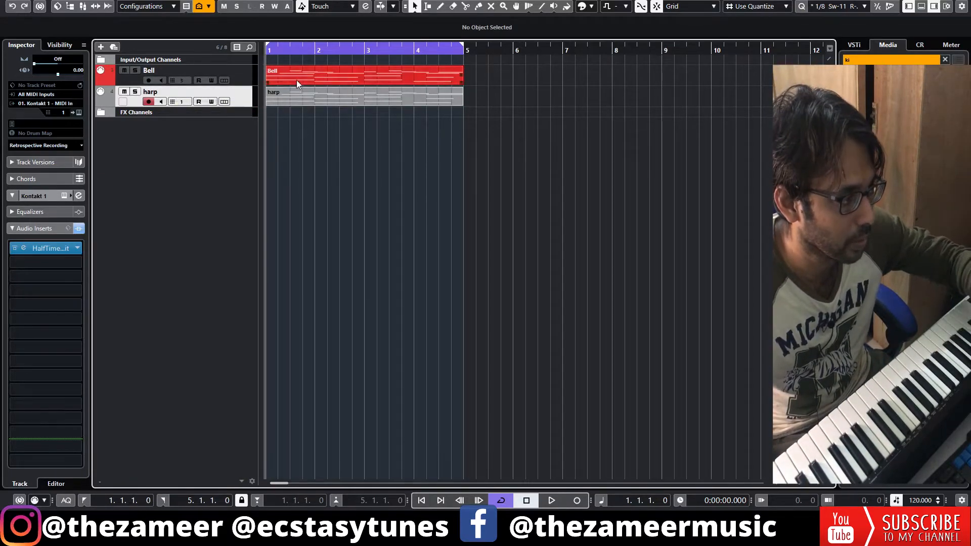
left_click(297, 104)
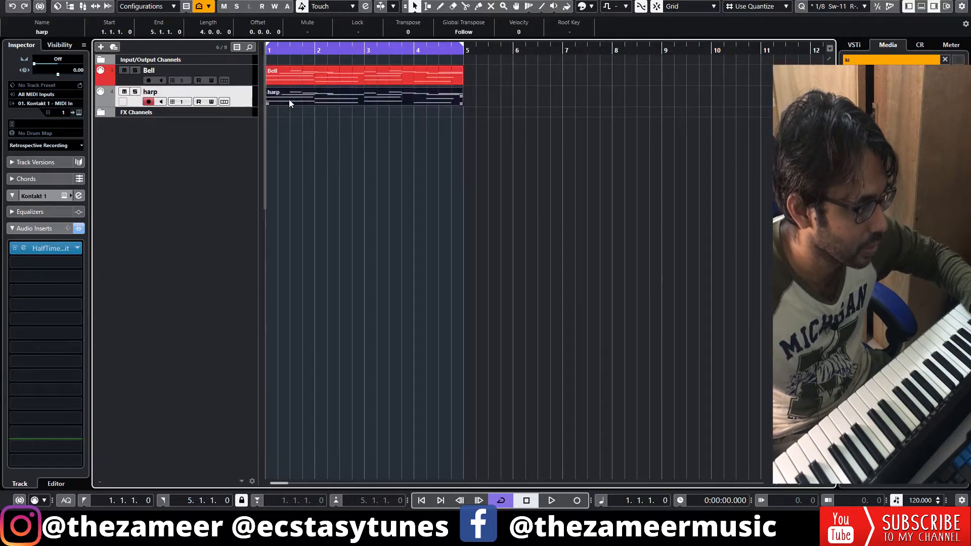
Step: Open the harp part for note editing and audition it together with the Bell part
double_click(289, 100)
left_click(542, 146)
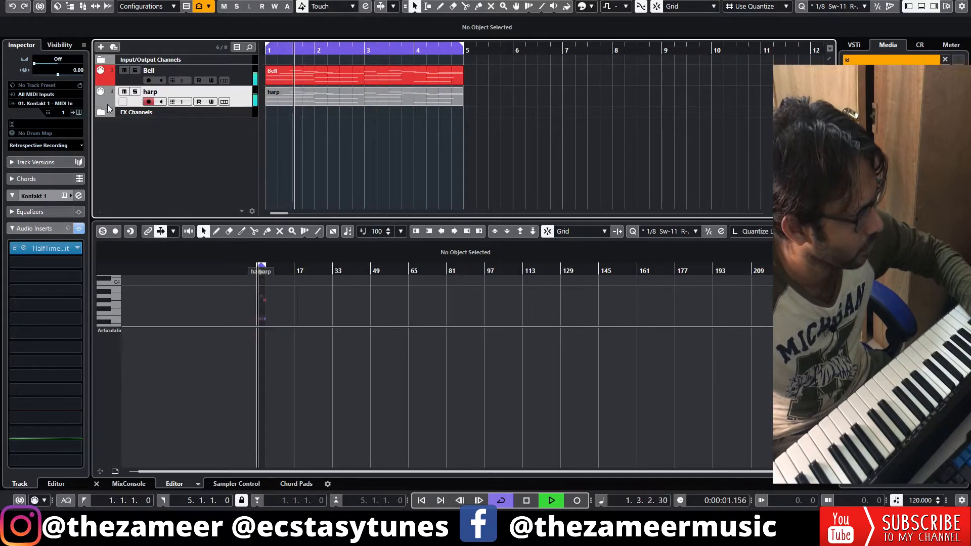
key("space")
scroll(90, 58, "up", 3)
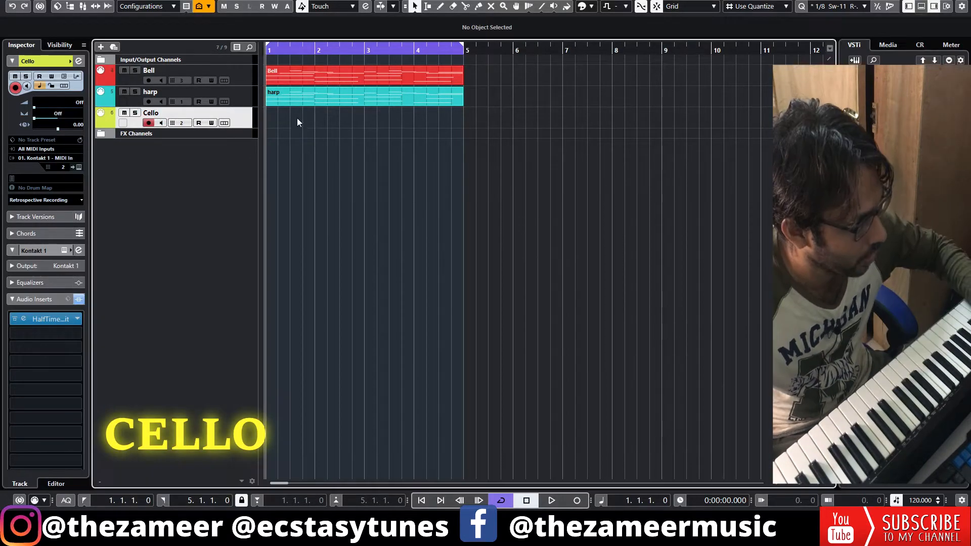
Step: Create an empty four-bar part on the Cello track, spanning bar 1 to the start of bar 5
mouse_move(272, 115)
left_mouse_down()
mouse_move(453, 108)
mouse_move(465, 126)
left_mouse_up()
left_click(447, 121)
left_click(430, 130)
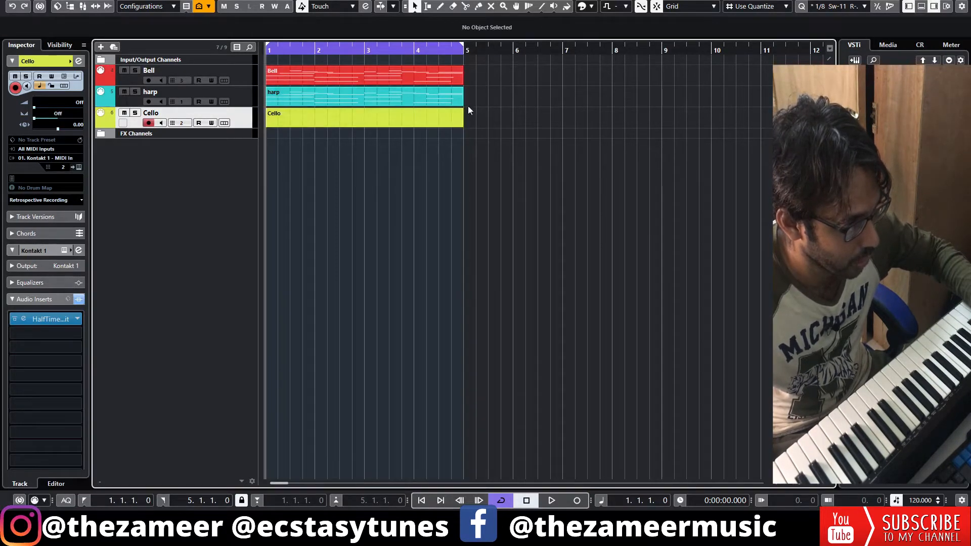
Step: Open the Cello part and place an A1 note at its start with a length of 1.1.0.0
double_click(399, 126)
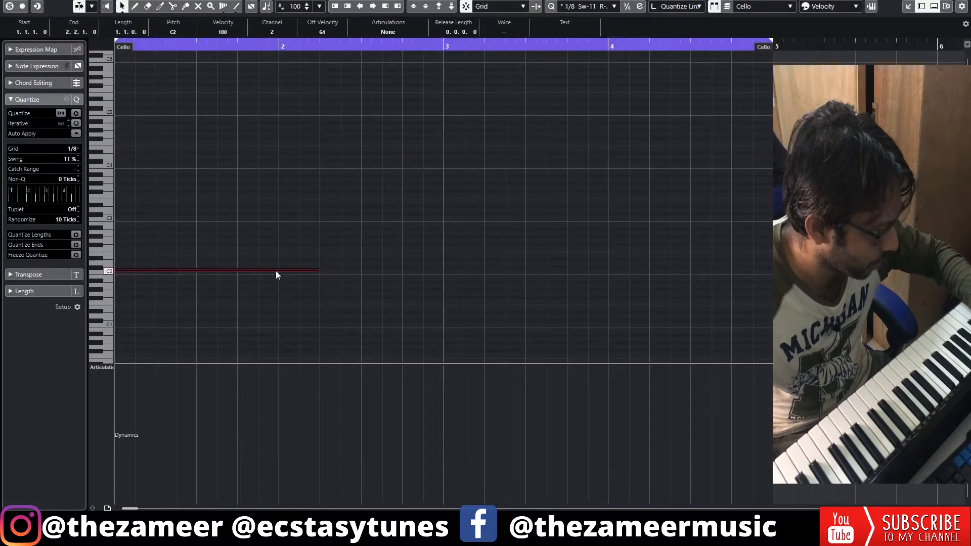
left_click(238, 299)
left_click_drag(188, 268, 193, 290)
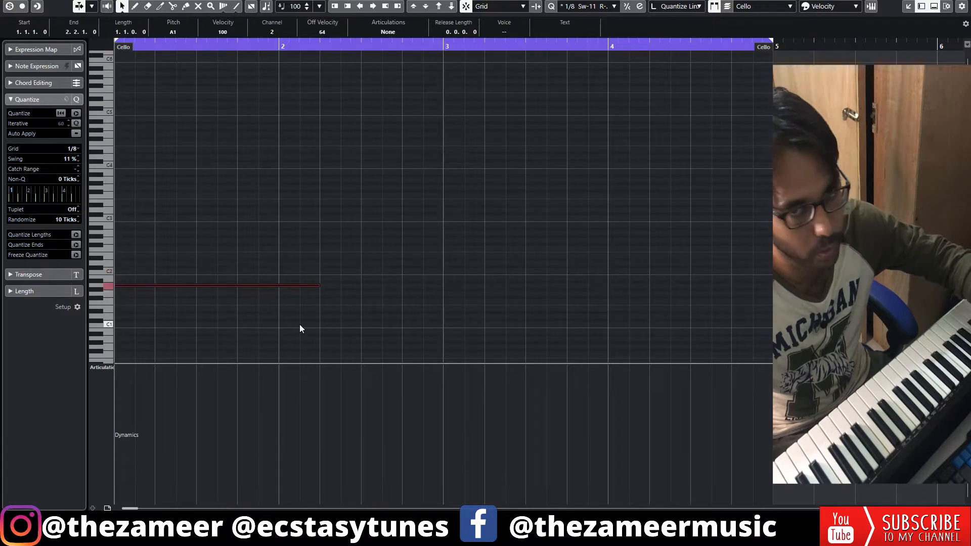
Step: Open the harp and Cello parts together in the note editor and make Cello the active part
left_click_drag(487, 166, 266, 88)
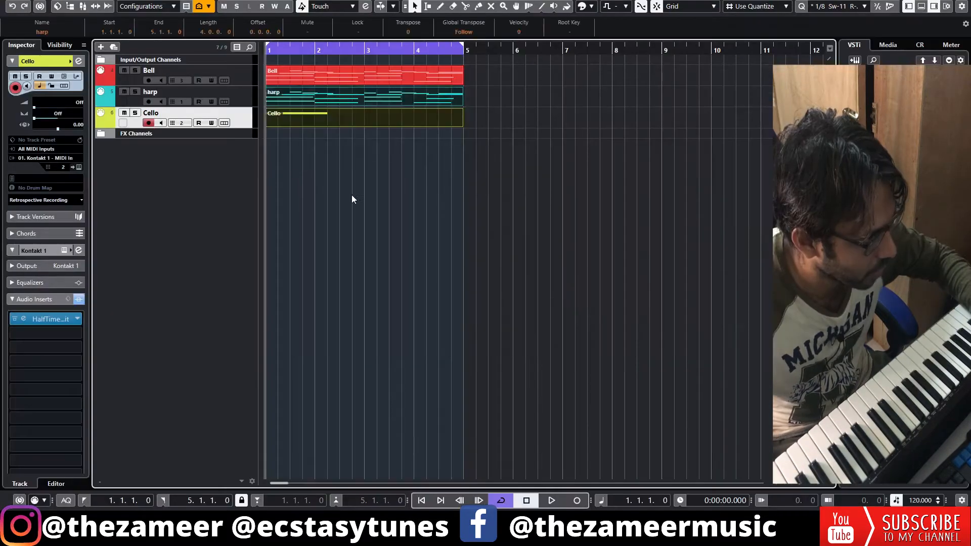
double_click(318, 123)
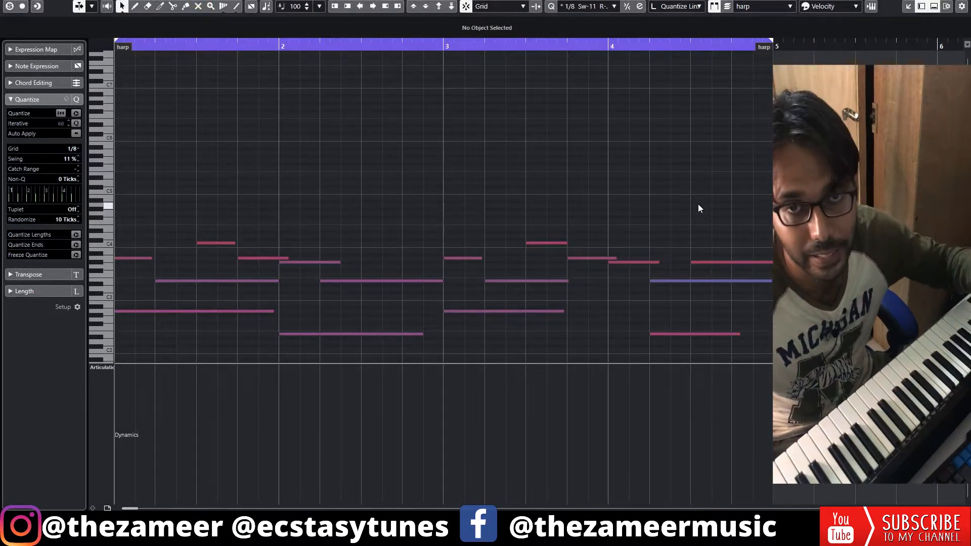
scroll(691, 204, "up", 2)
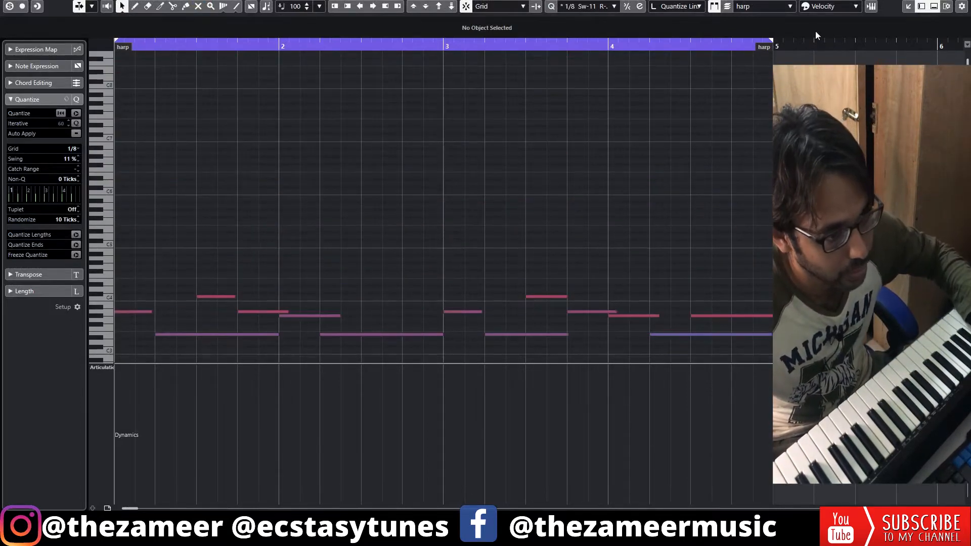
left_click(789, 6)
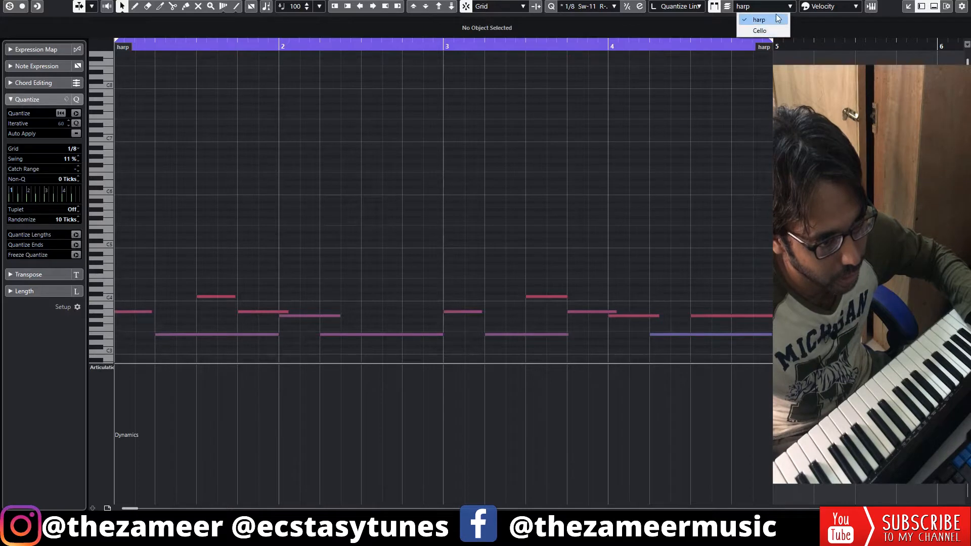
left_click(782, 31)
scroll(530, 212, "down", 7)
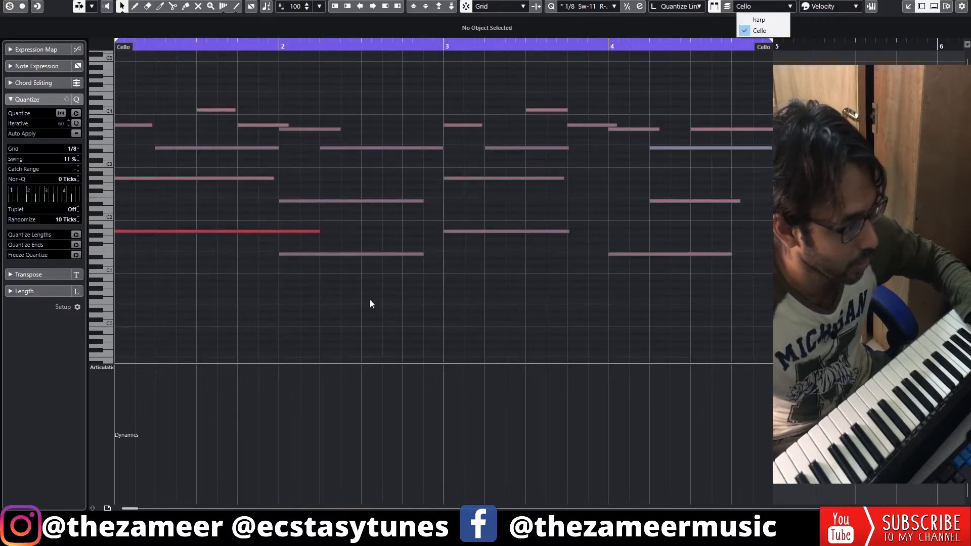
Step: Select the Cello part's A1 note to compare it with the overlaid harp notes
left_click(268, 268)
key("Right")
left_click(765, 9)
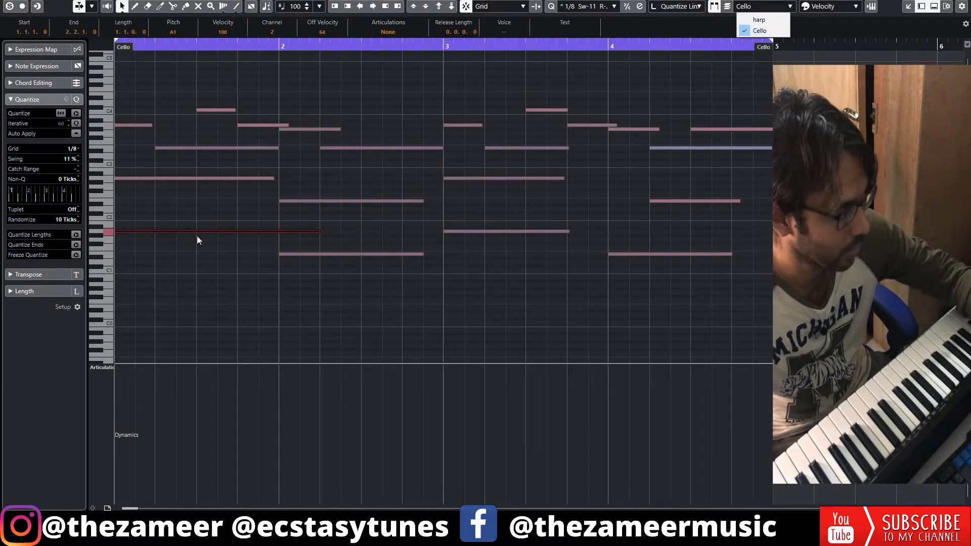
left_click(213, 246)
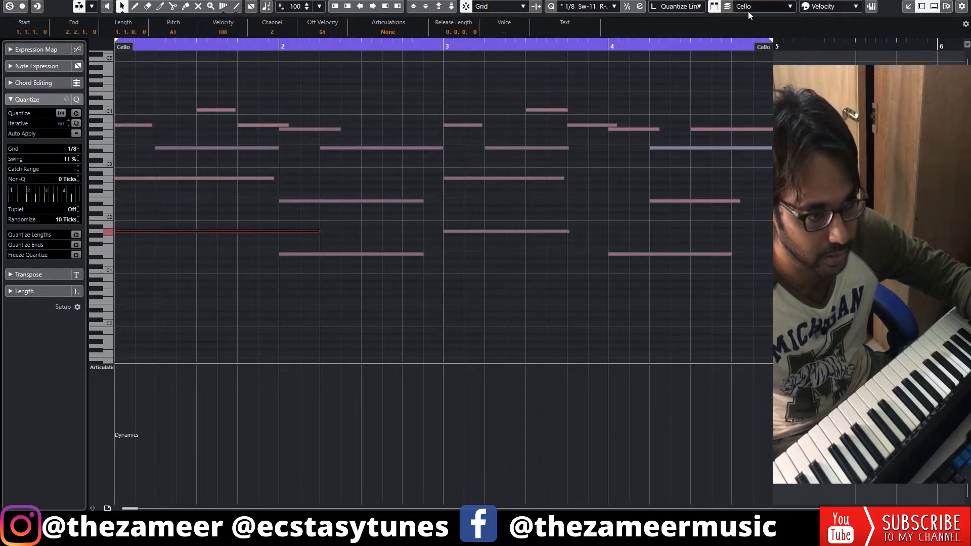
Step: Make harp the active part and pick its A1 note in bar 1
left_click(771, 7)
left_click(754, 18)
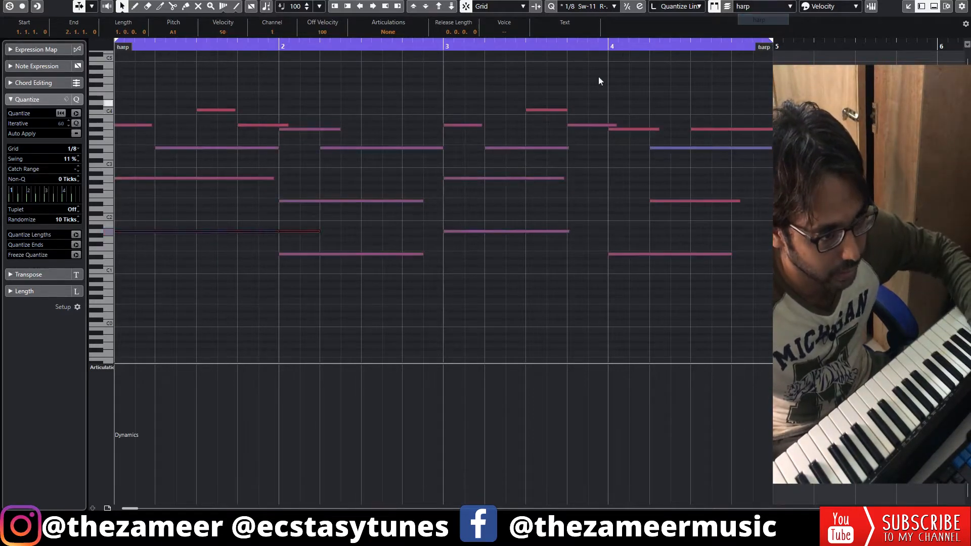
left_click(236, 230)
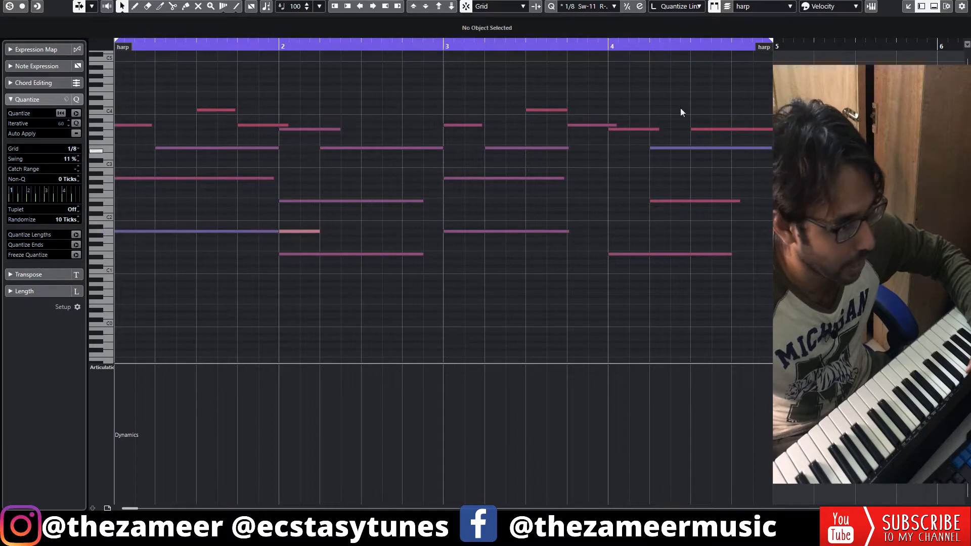
Step: Make Cello the active part and shorten its A1 note to end at bar 2
left_click(813, 7)
left_click(769, 6)
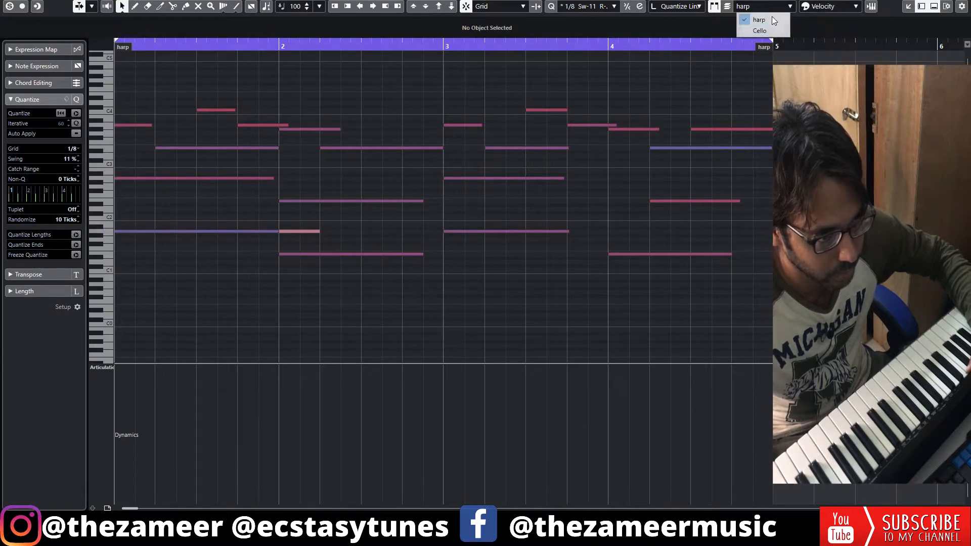
left_click(771, 31)
left_click_drag(321, 233, 279, 234)
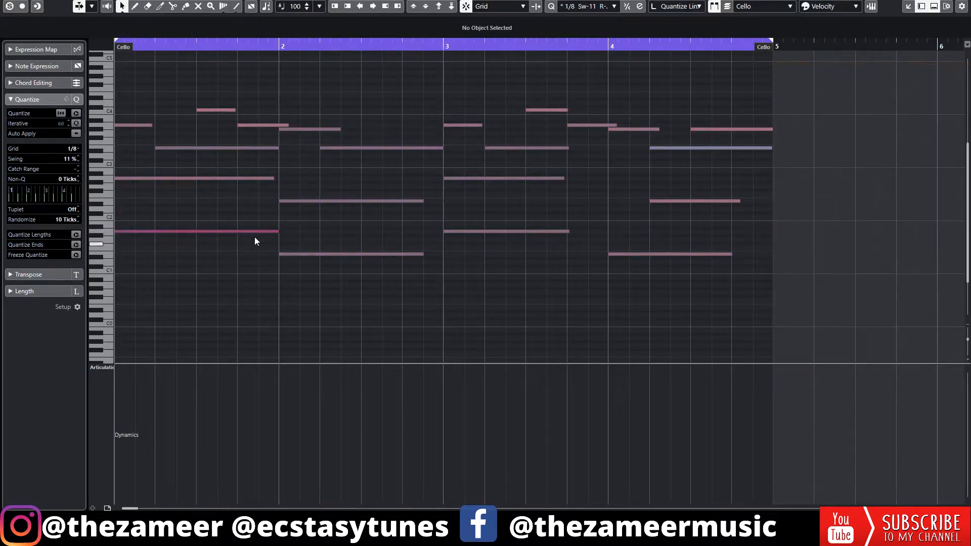
Step: Build the Cello line with A1 up to 1.4, C2 on that last beat, and G#1 from bar 2 with length 0.3.2.8
mouse_move(279, 232)
left_mouse_down()
mouse_move(196, 230)
mouse_move(273, 219)
mouse_move(312, 235)
mouse_move(422, 234)
left_mouse_up()
key("ctrl+z")
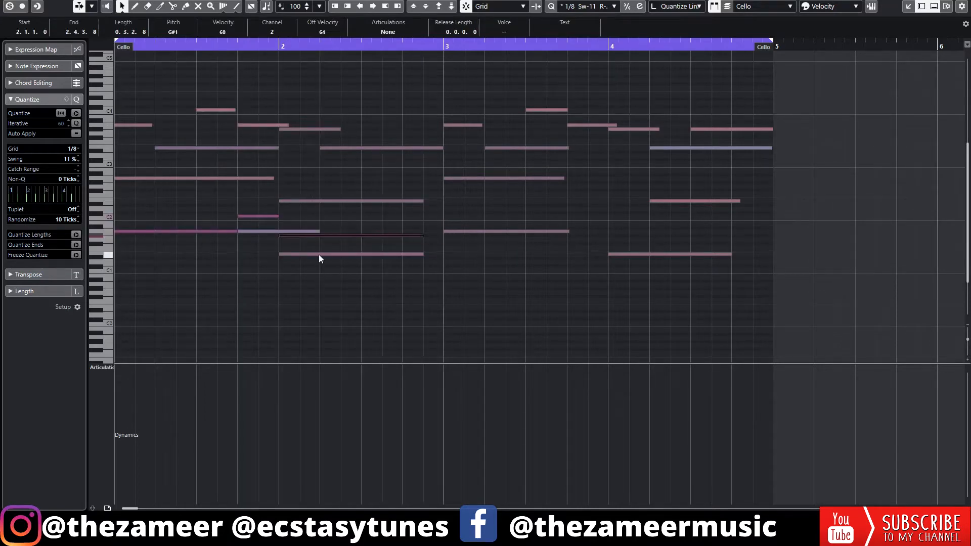
key("space")
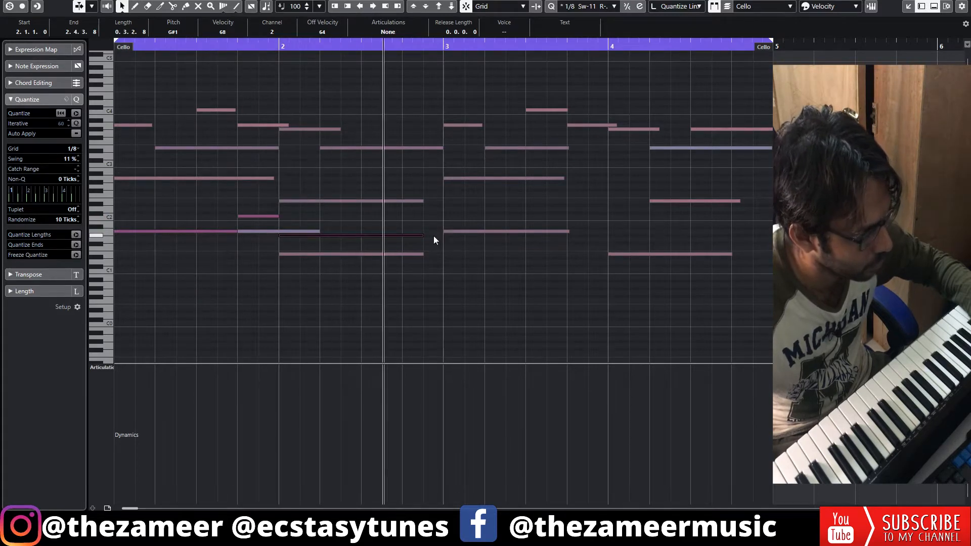
key("space")
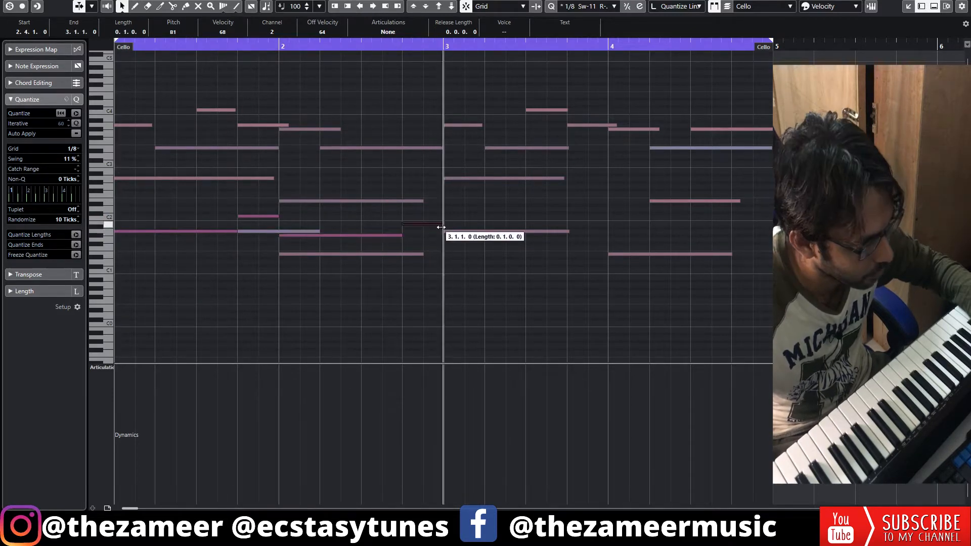
Step: End the Cello's G#1 note at 2.4 and add a B1 note at 2.4.1.0 with length 0.1.0.0
left_click_drag(439, 224, 443, 224)
key("space")
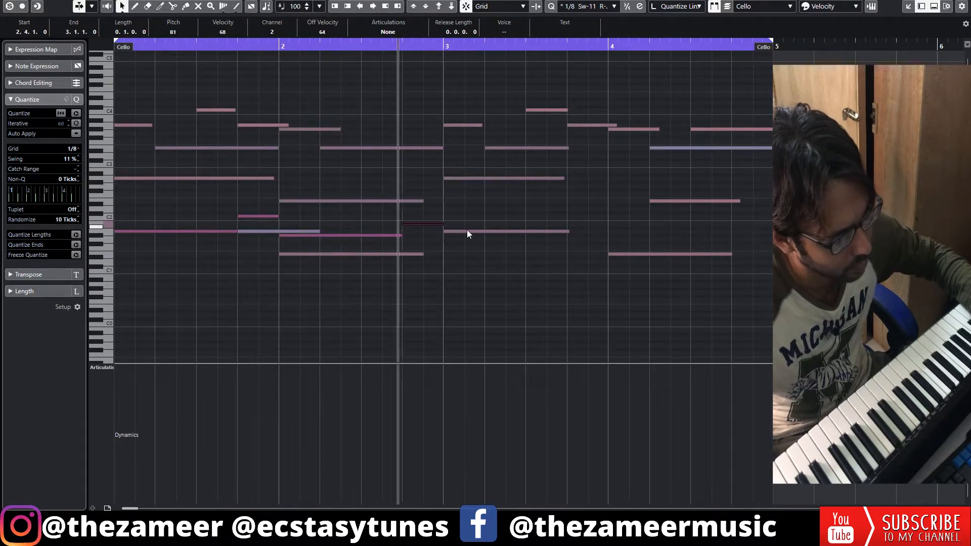
key("space")
left_click(437, 246)
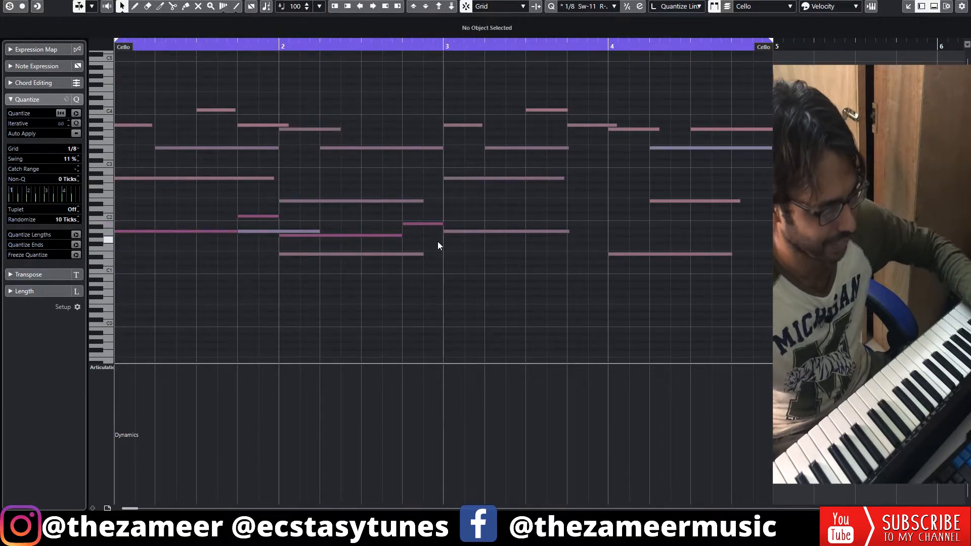
Step: Trim the Cello part to two bars, repeat it at bar 3, and play back the arrangement
key("Return")
key("Return")
left_click(456, 144)
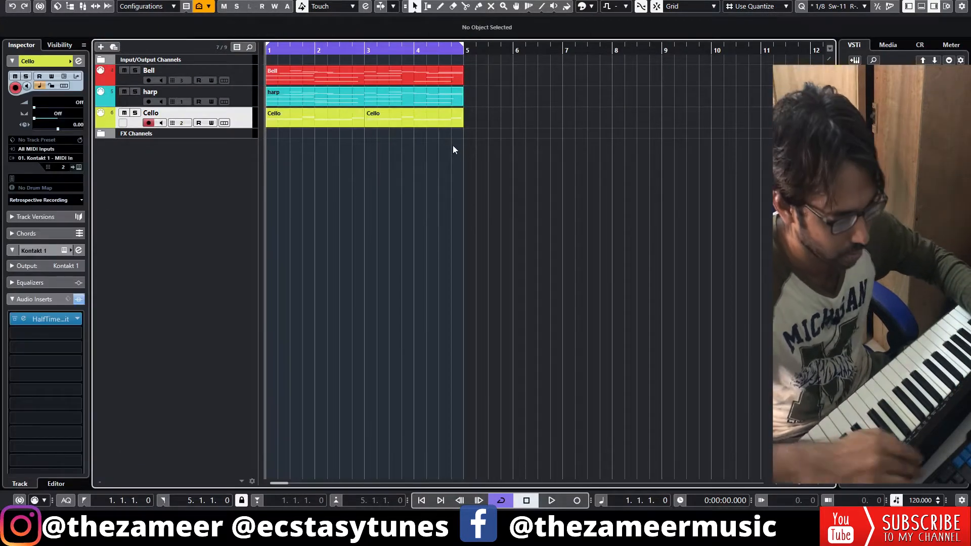
key("space")
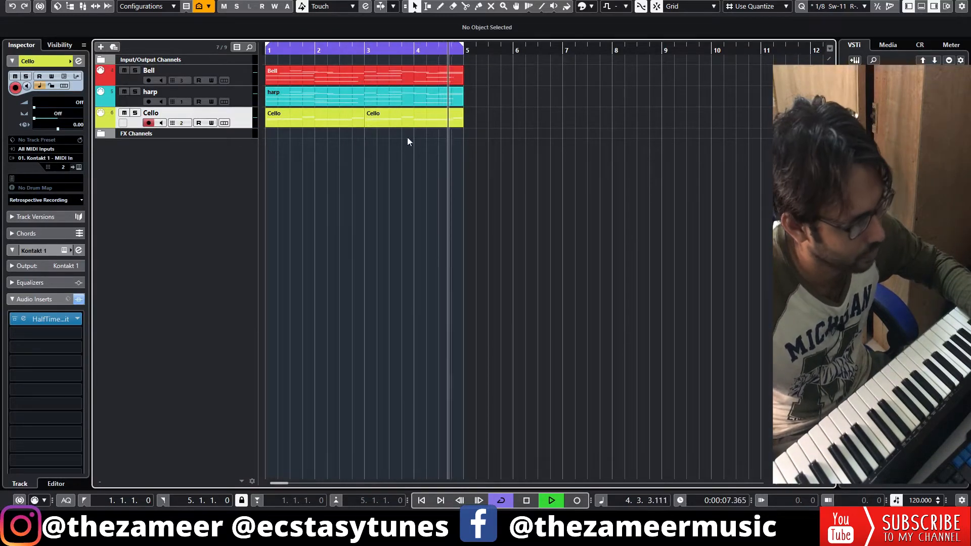
key("space")
Step: Open the first Cello part in the note editor and show CC 1 (Modulation) in its controller lane
double_click(318, 123)
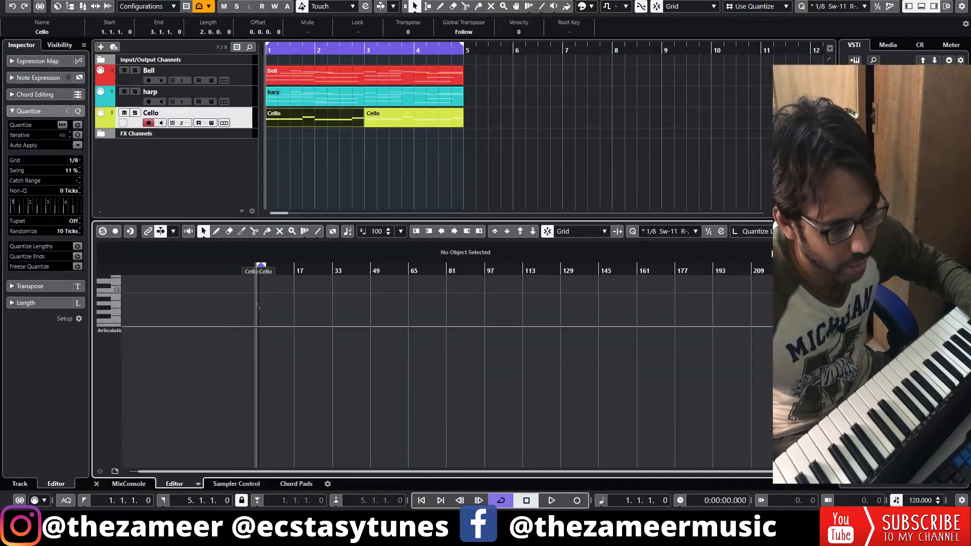
left_click(804, 231)
scroll(267, 358, "down", 3)
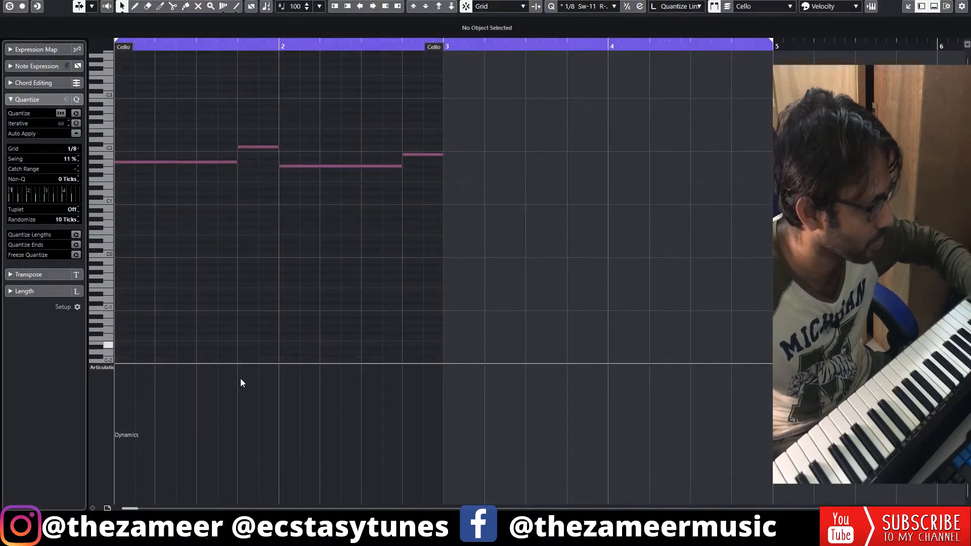
left_click(104, 367)
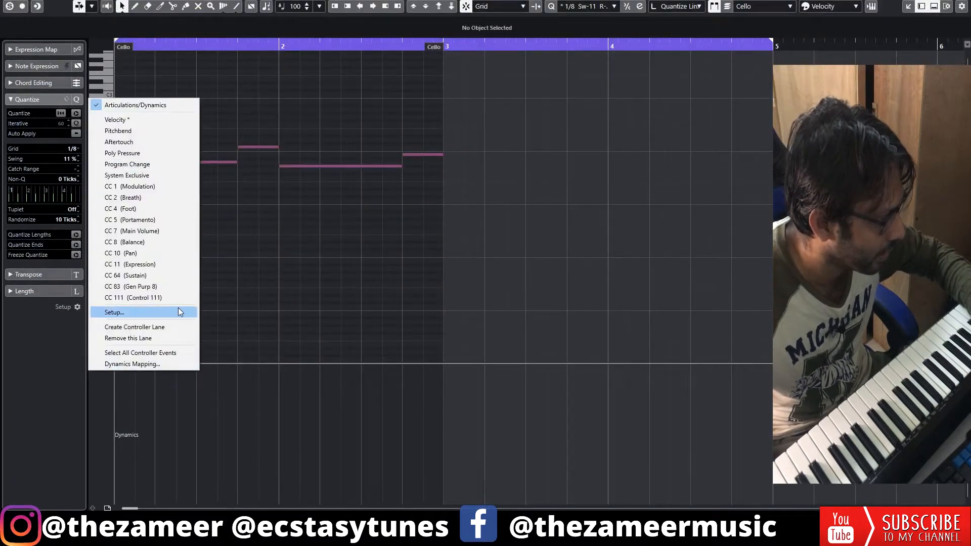
left_click(152, 186)
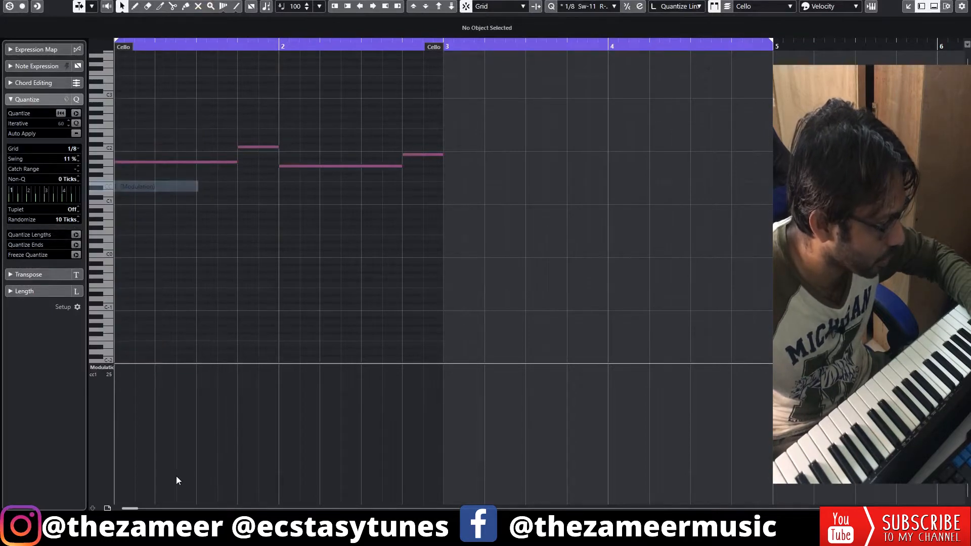
Step: Draw a modulation curve that rises from zero at the start and gently undulates across the Cello notes
key("h")
right_click(167, 453)
left_click(181, 456)
right_click(182, 457)
left_click(181, 457)
right_click(183, 438)
left_click(194, 441)
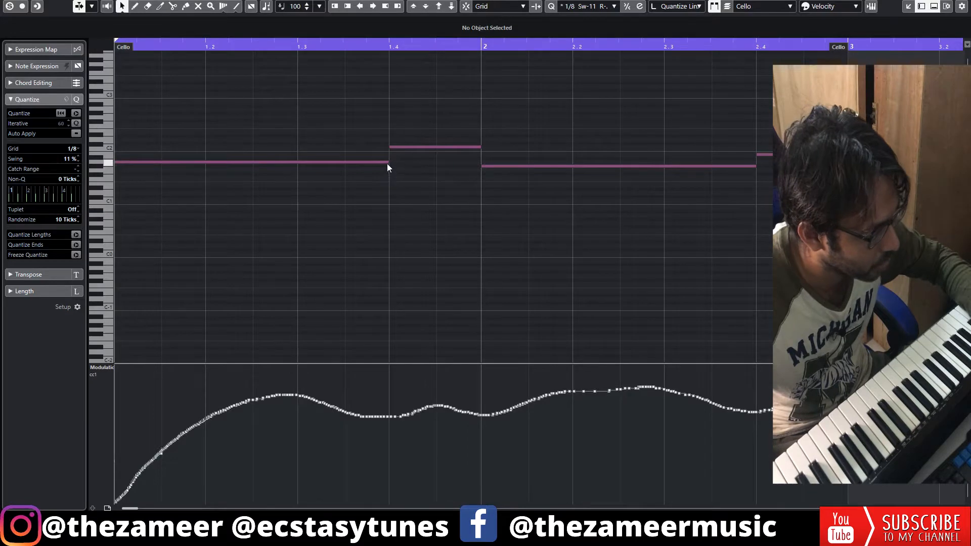
Step: Lengthen the Cello's A1 note slightly past 1.4 and quantize all its notes with Randomize at 13 ticks
left_click_drag(387, 163, 394, 163)
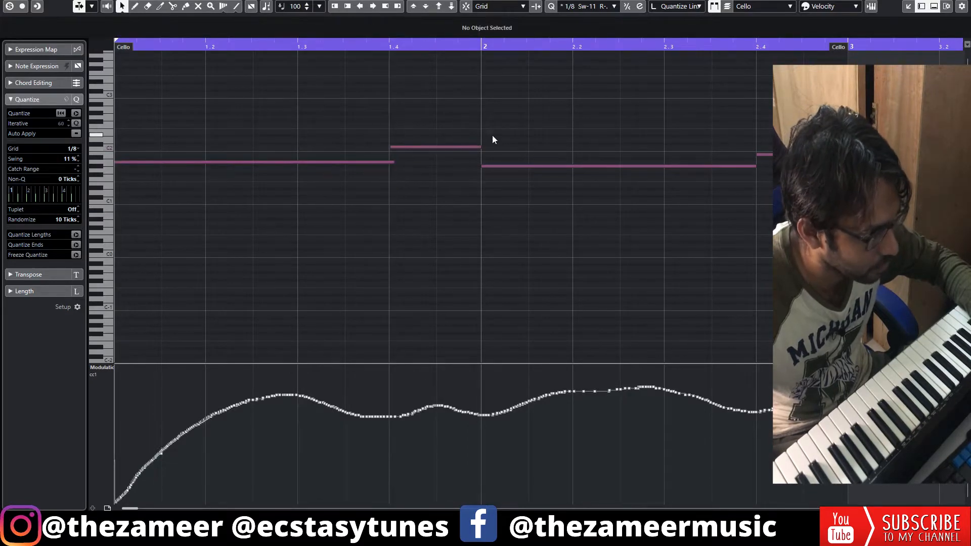
key("ctrl+a")
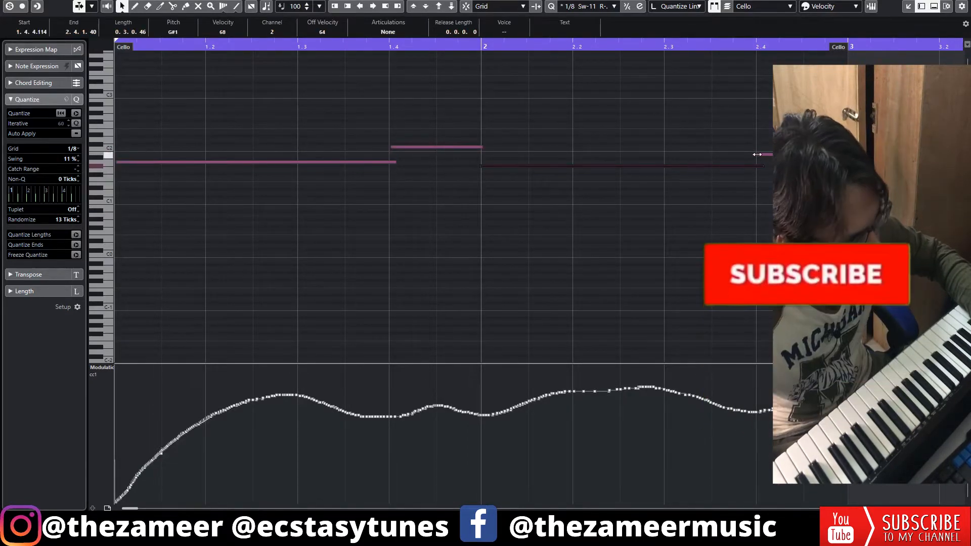
key("space")
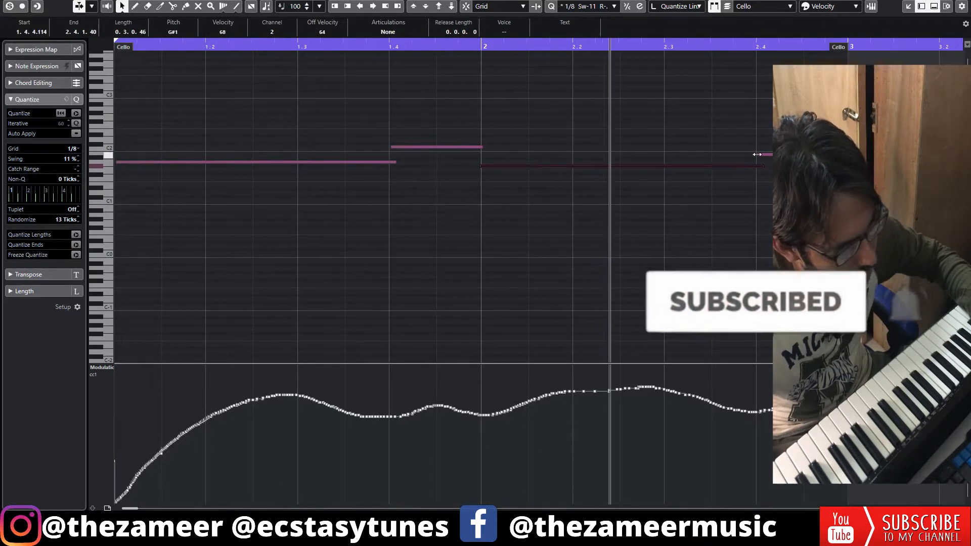
key("Return")
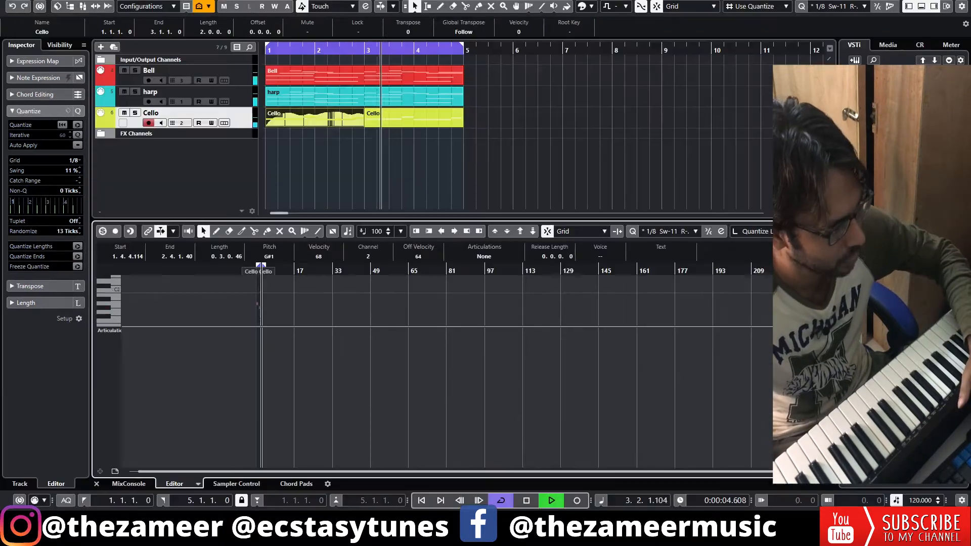
Step: Replace the second Cello part at bar 3 with a copy of the edited first part and play it back
left_click(537, 188)
left_click(448, 125)
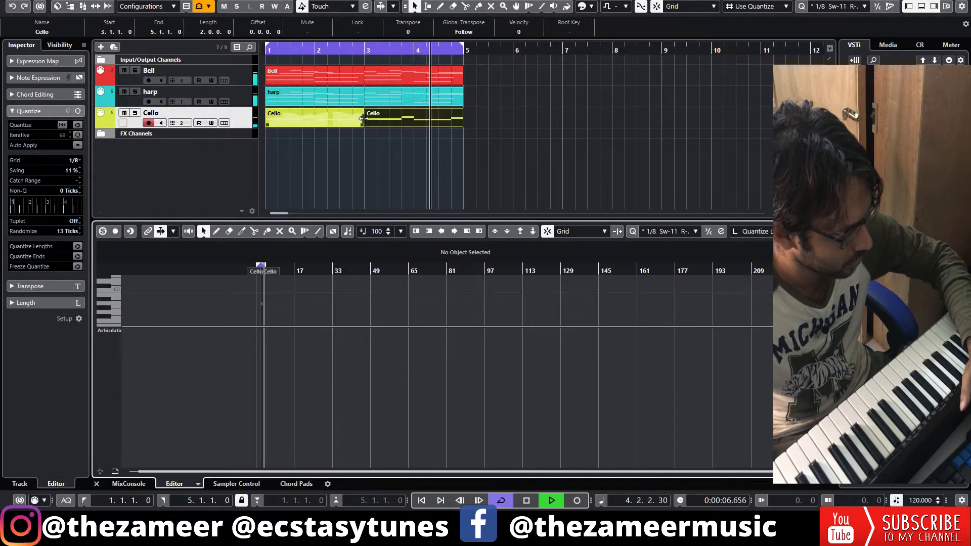
key("Delete")
key("space")
left_click_drag(363, 118, 400, 126)
left_click(441, 148)
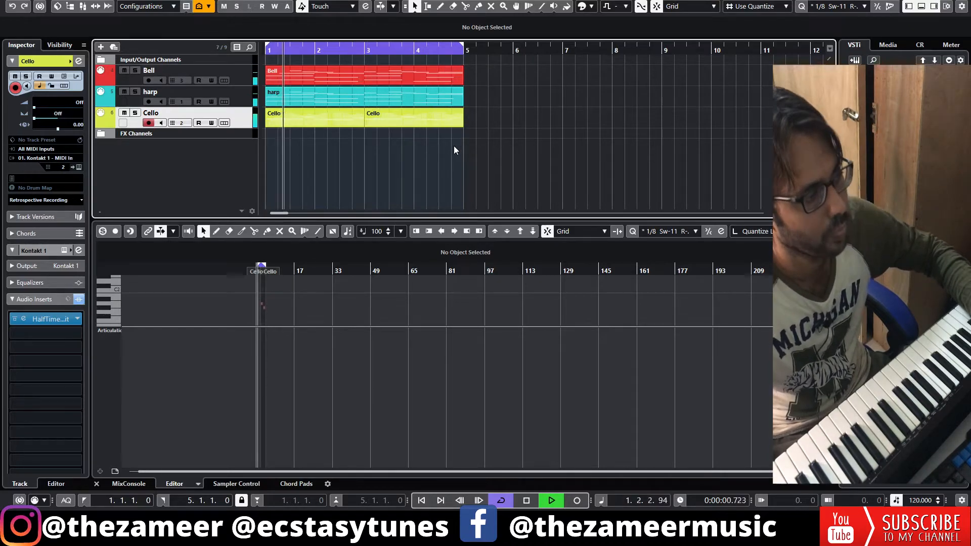
key("space")
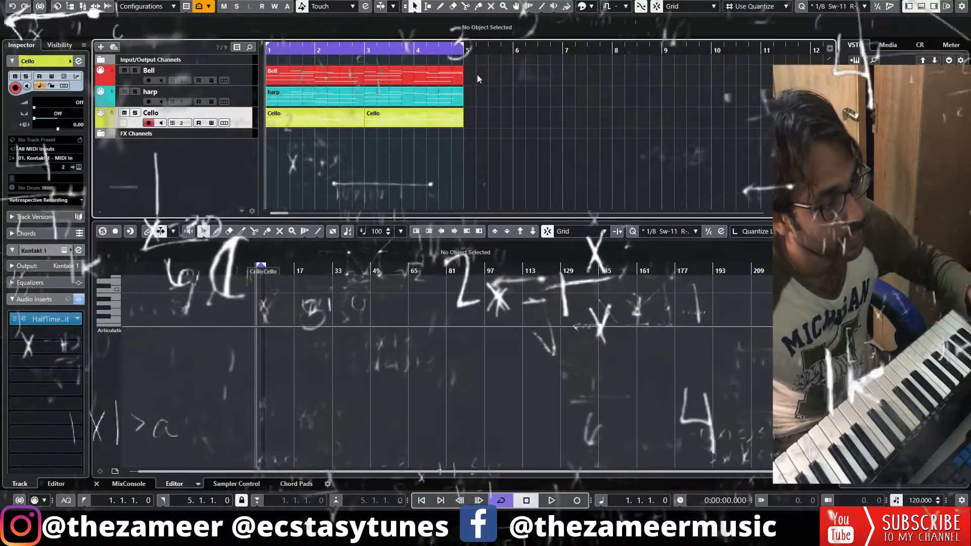
Step: Repeat the four-bar Bell part at bar 5 and extend the cycle range to bar 9
left_click(456, 76)
left_click_drag(462, 78, 488, 80)
left_click_drag(462, 47, 654, 44)
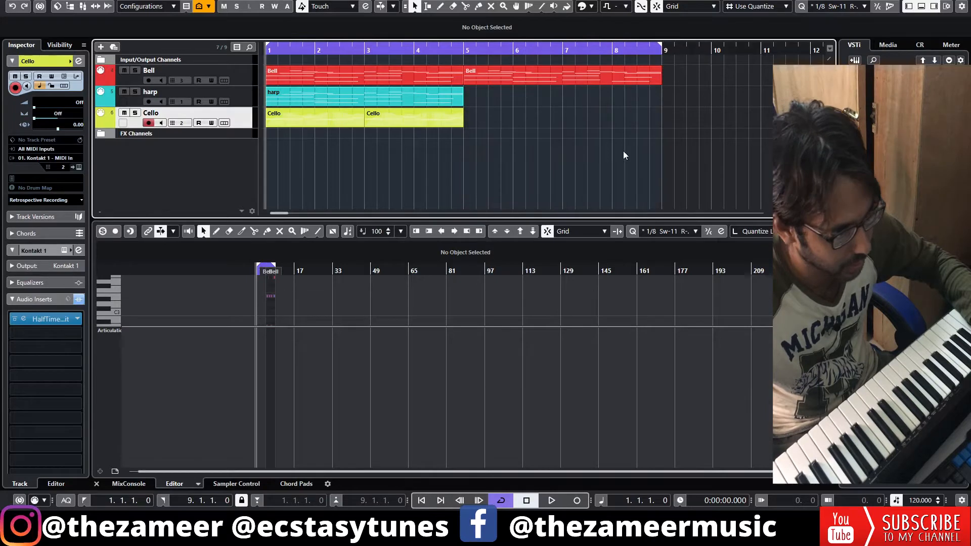
Step: Open the Bell copy at bar 5 and retune its melody, with B3 at 6.2, A4 at 7.2 and C4 at 7.4
left_click(553, 84)
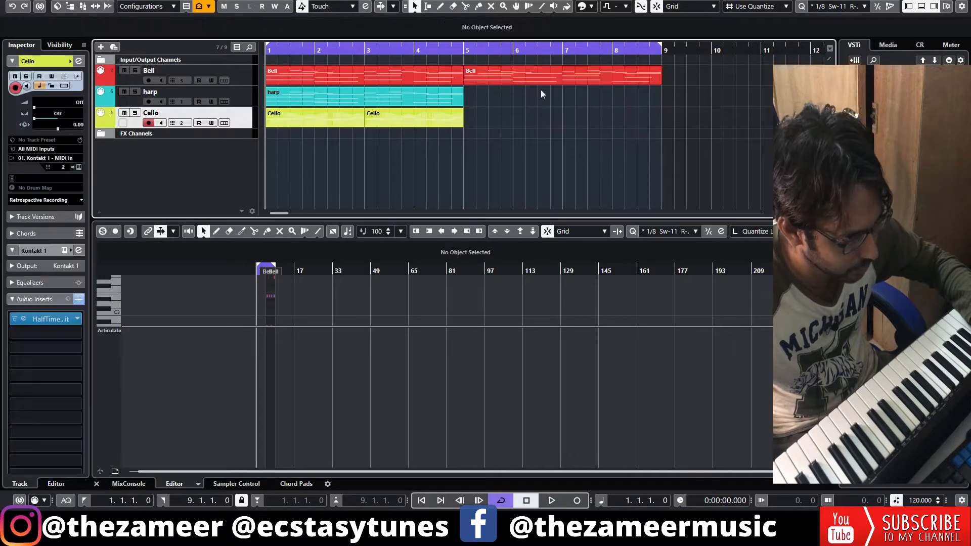
key("Up")
key("Up")
key("Up")
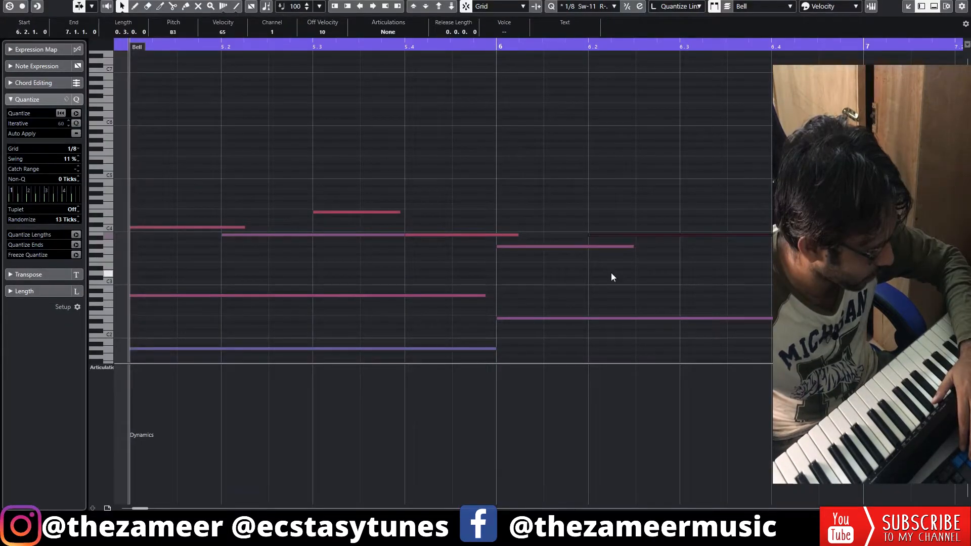
key("space")
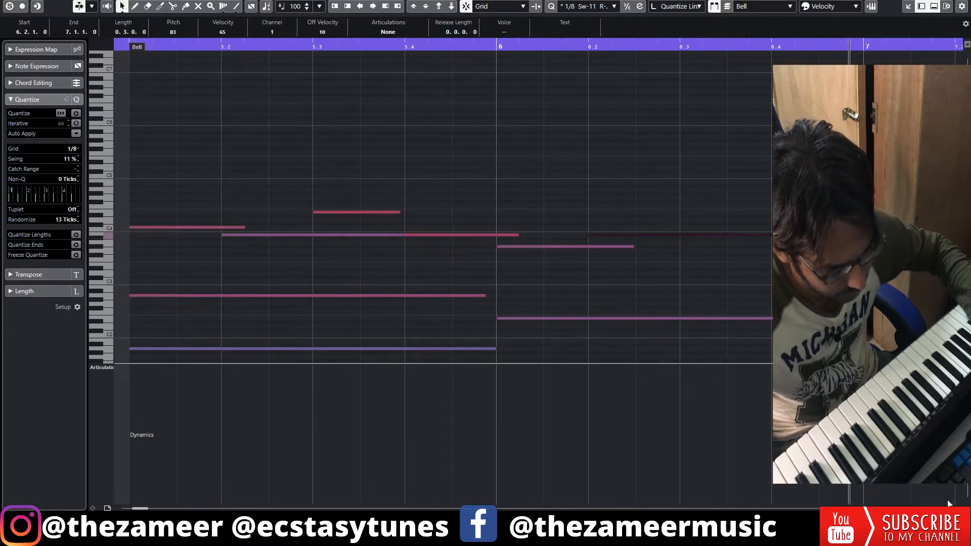
key("g")
key("g")
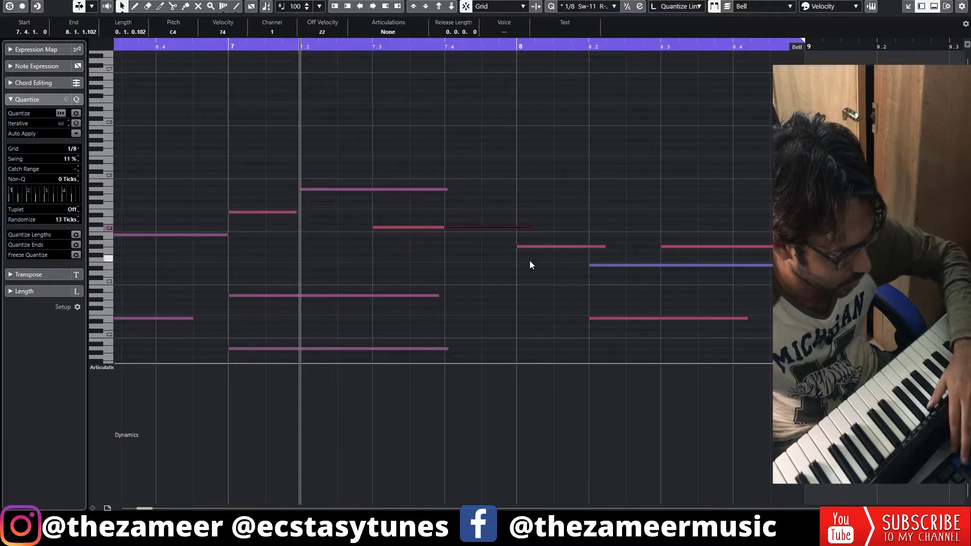
Step: In bar 8 of the Bell copy, raise the first melody note to B3 and the E3 note at 8.2 by an octave
left_click(544, 247)
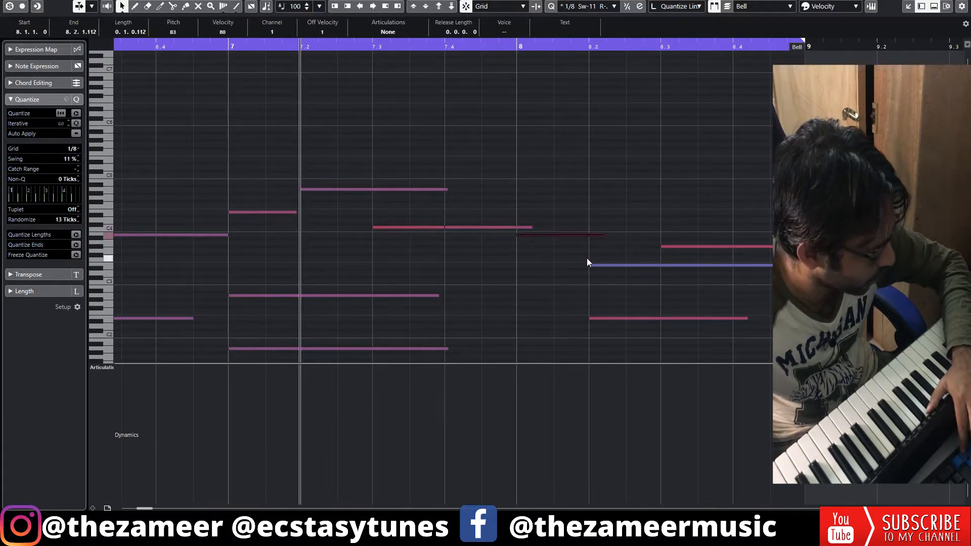
left_click(547, 245)
left_click(657, 266)
key("Up")
key("Up")
key("Up")
key("Up")
key("Up")
key("Up")
key("Up")
key("Up")
key("Up")
key("Up")
key("Up")
key("Up")
left_click(703, 246)
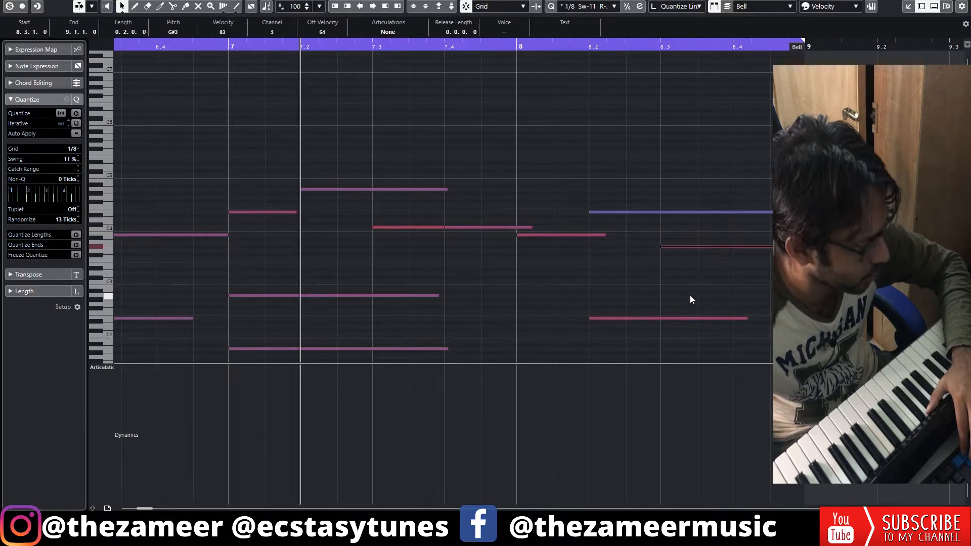
key("Return")
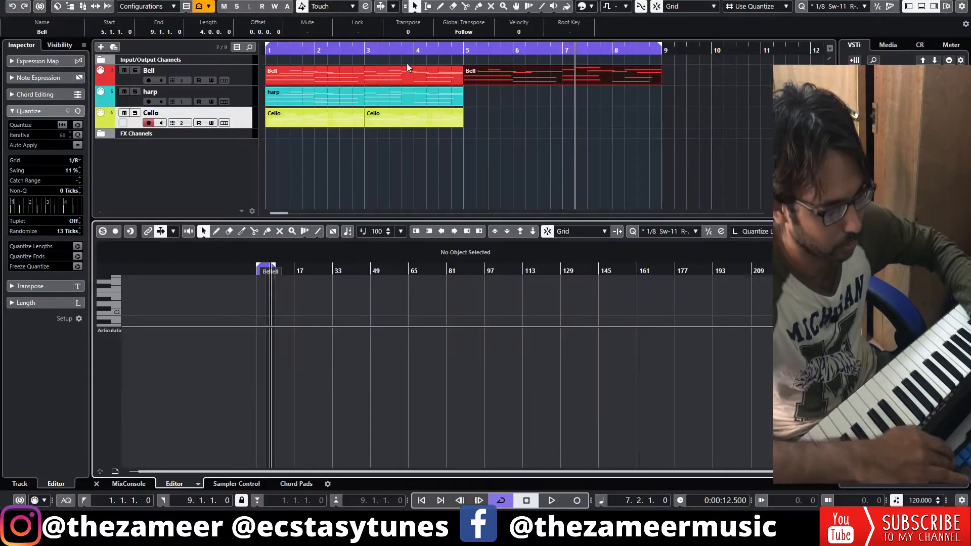
Step: Play the arrangement from the start, and create an empty harp part from bar 5 to bar 9, opened in the note editor
key("KP_Decimal")
key("space")
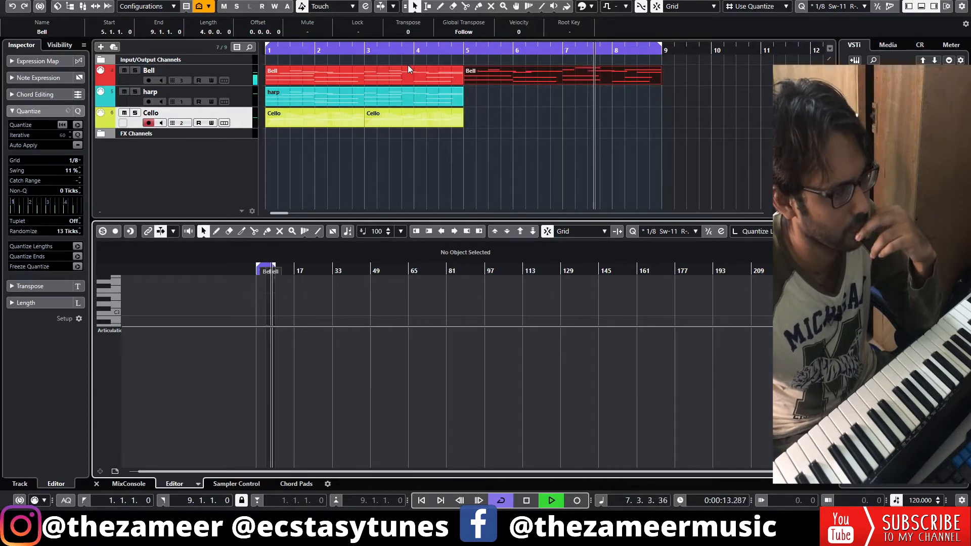
left_click(605, 146)
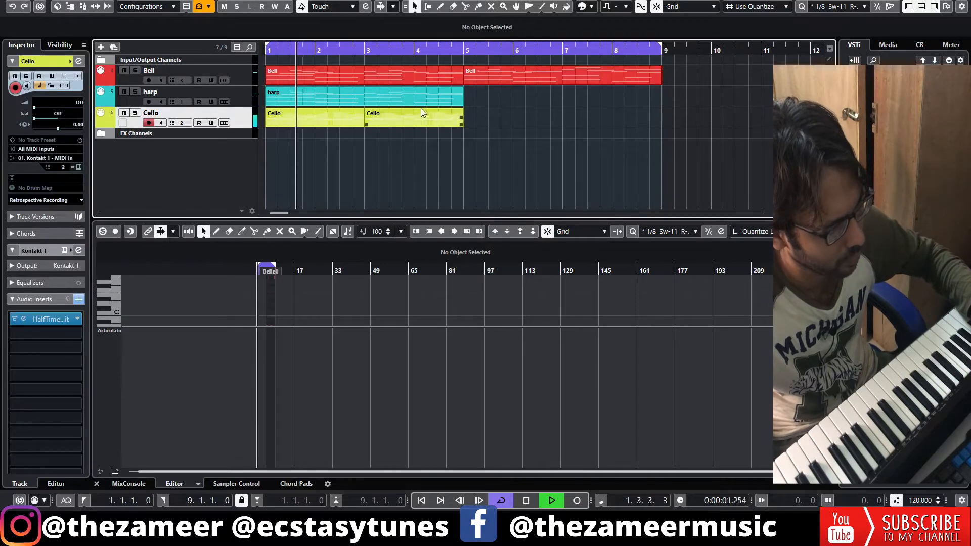
key("space")
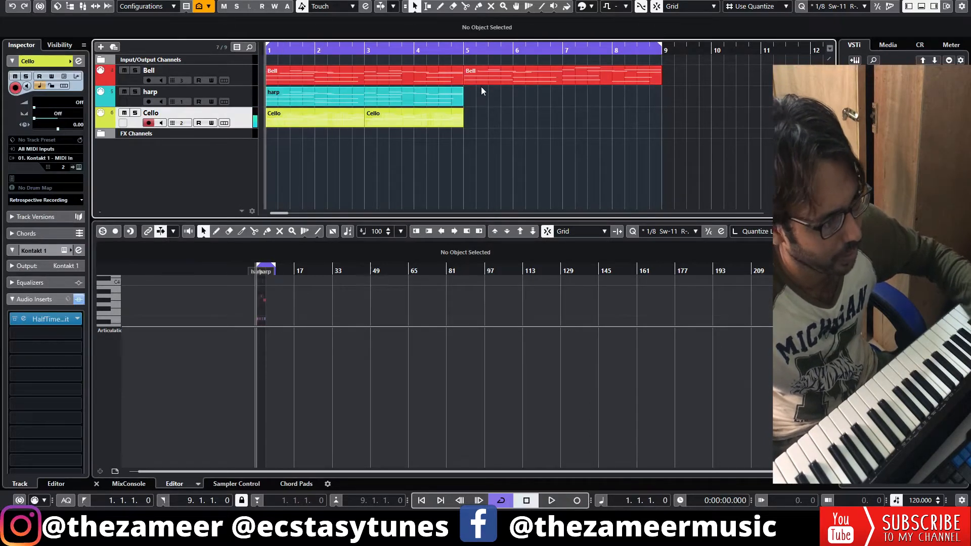
left_click_drag(468, 97, 659, 97)
double_click(508, 97)
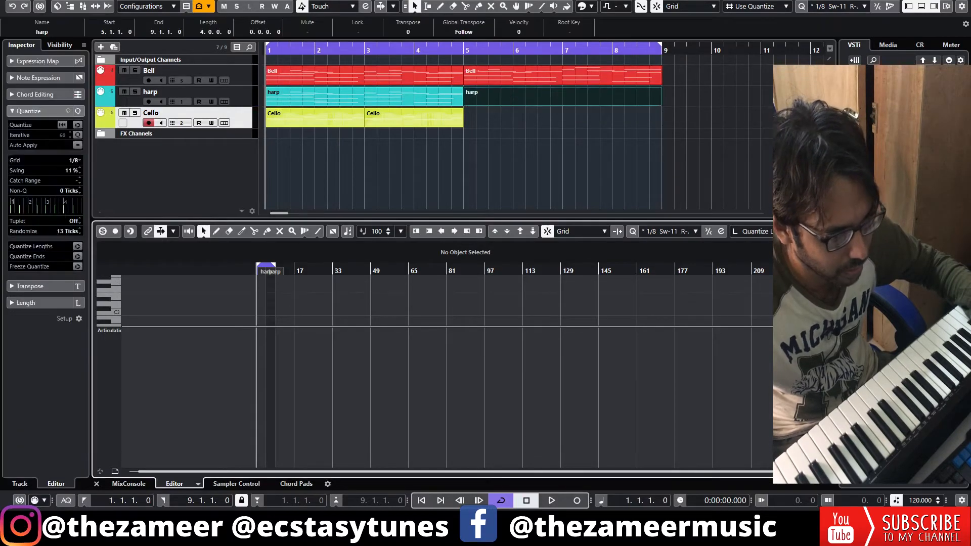
left_click(814, 232)
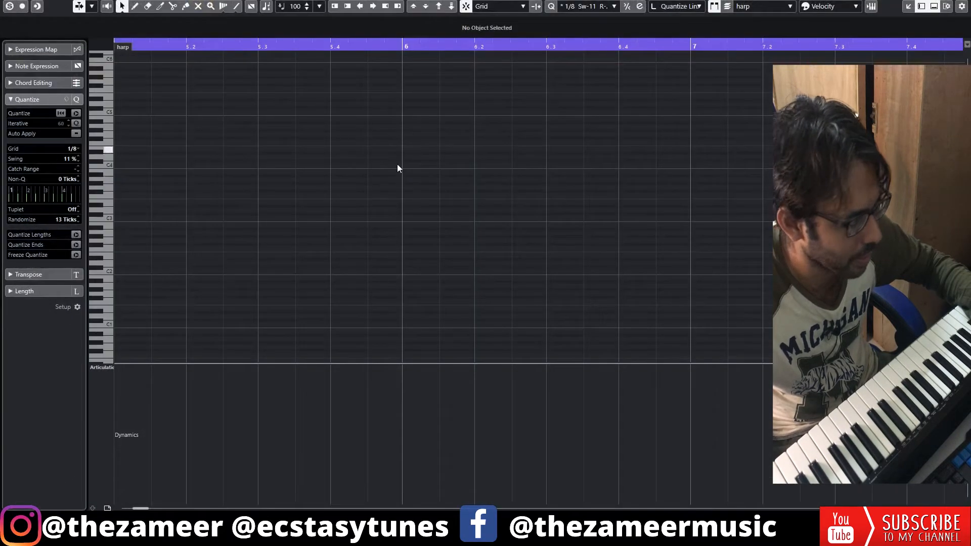
Step: Enter one-bar harp notes A2 at bar 5 and A3 at 5.3, copy them a bar on as E2 and E3, and play them back
left_click_drag(113, 233, 402, 233)
left_click_drag(162, 233, 316, 178)
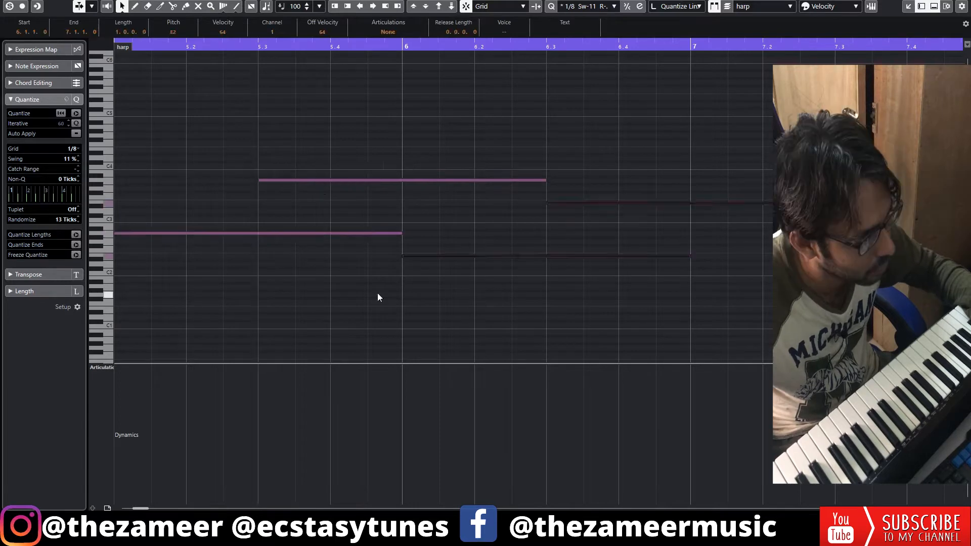
key("space")
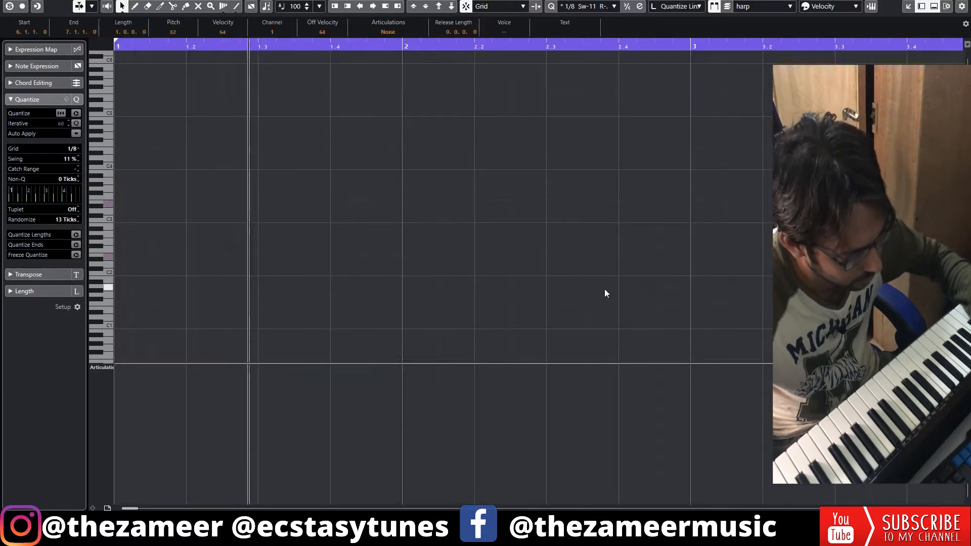
key("Return")
left_click(636, 122)
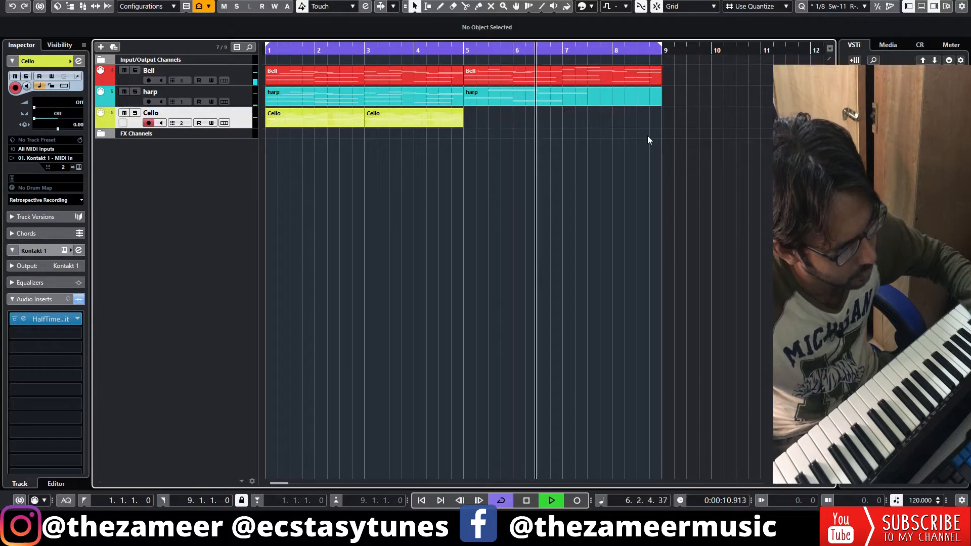
Step: Reopen the harp part at bar 5, copy its notes from bars 5 and 6 into bars 7 and 8, and play the result
mouse_move(661, 104)
left_mouse_down()
mouse_move(590, 105)
mouse_move(661, 105)
left_mouse_up()
double_click(612, 103)
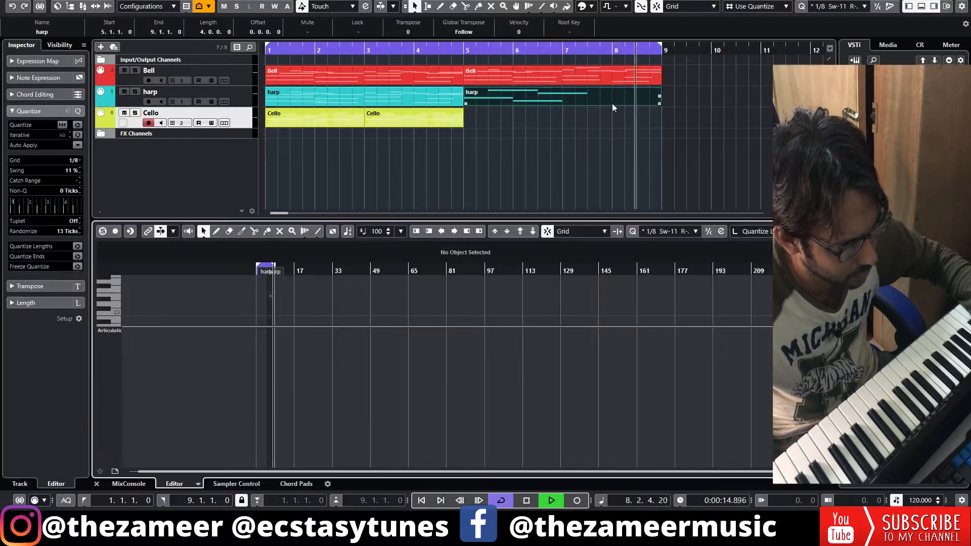
left_click(815, 231)
key("space")
key("g")
key("g")
key("g")
key("g")
scroll(390, 202, "up", 4)
key("ctrl+a")
left_click_drag(389, 268, 481, 267)
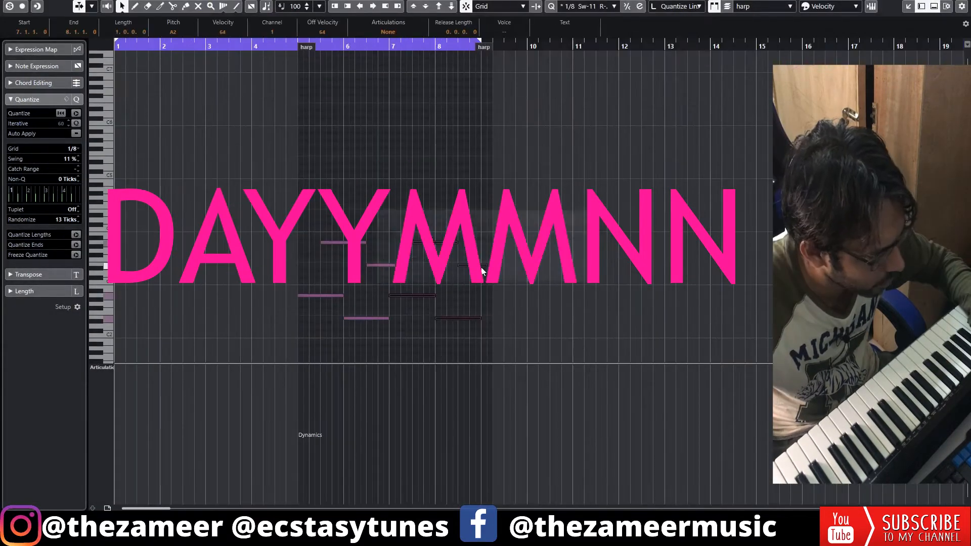
key("space")
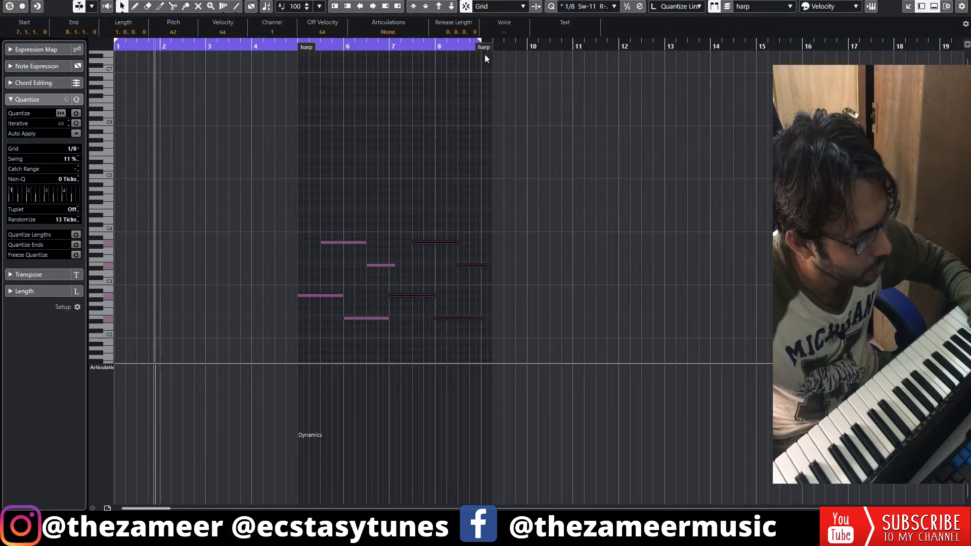
Step: Shorten the last harp note to finish just before bar 9, and trim the second harp part to end at bar 9
left_click(488, 280)
left_click_drag(487, 265, 482, 266)
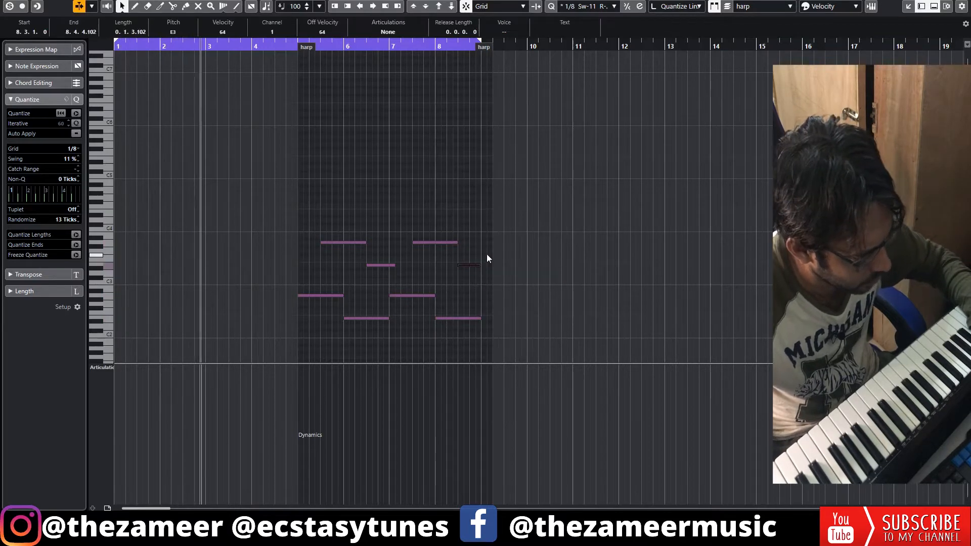
key("Return")
key("Return")
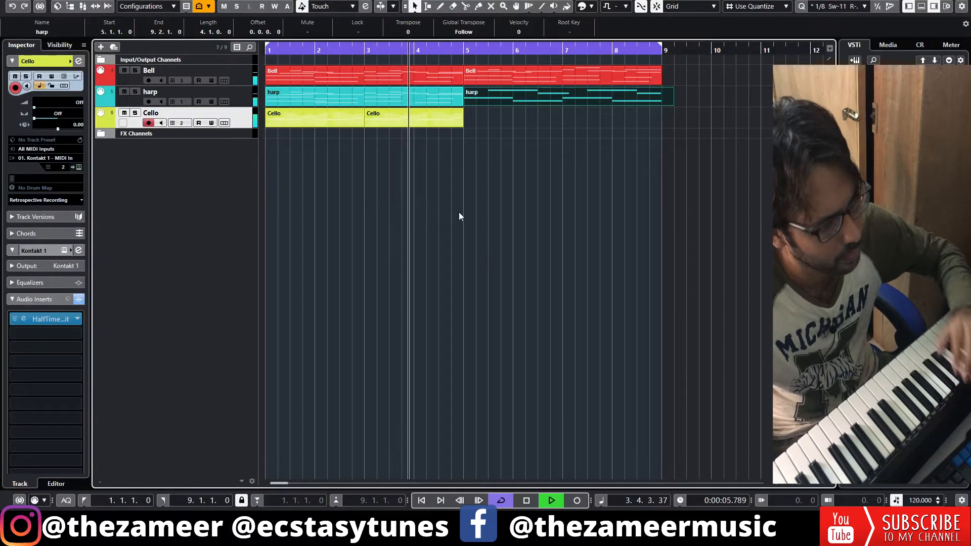
left_click_drag(673, 104, 660, 104)
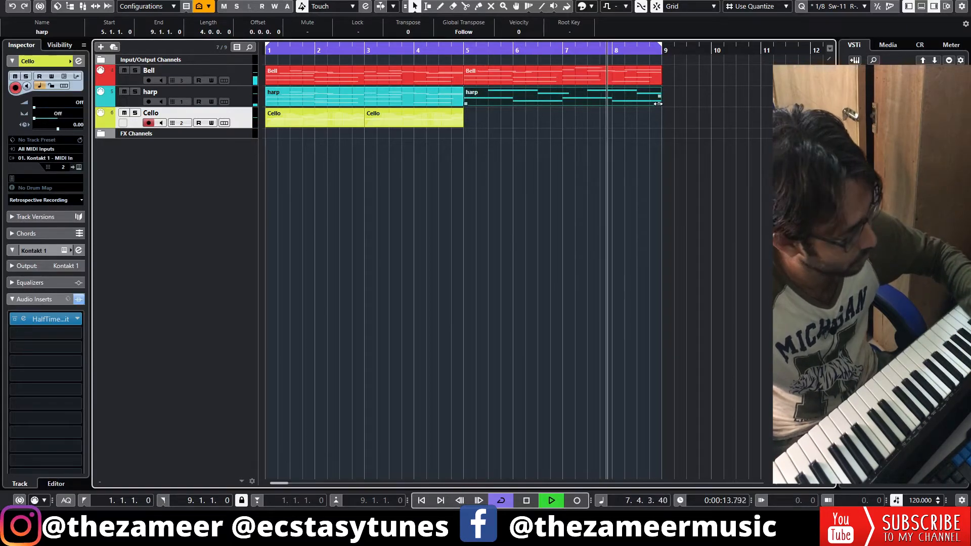
left_click(477, 133)
key("space")
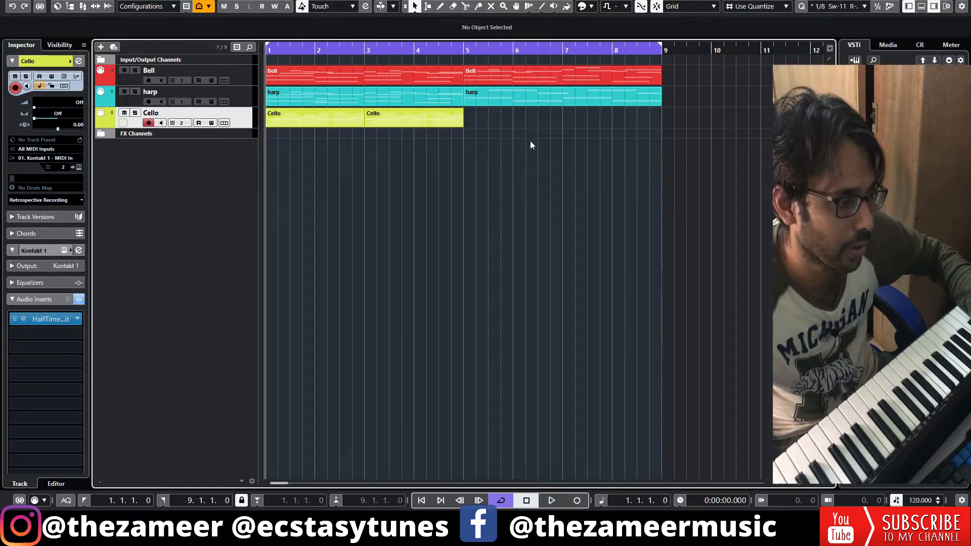
Step: Open the second Bell and harp parts together in the note editor and examine their notes across bars 5 to 8
left_click_drag(517, 75, 518, 77)
double_click(524, 105)
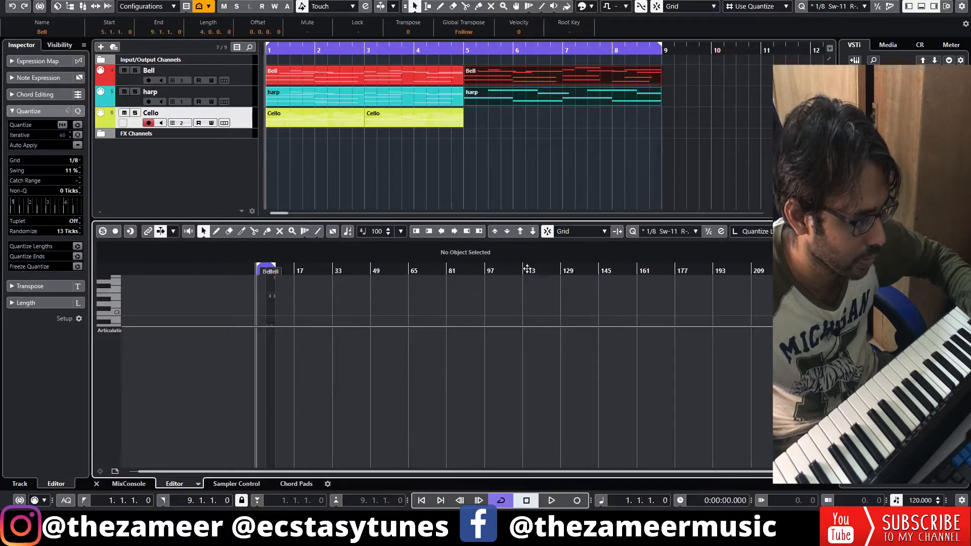
left_click(813, 232)
scroll(465, 219, "up", 3)
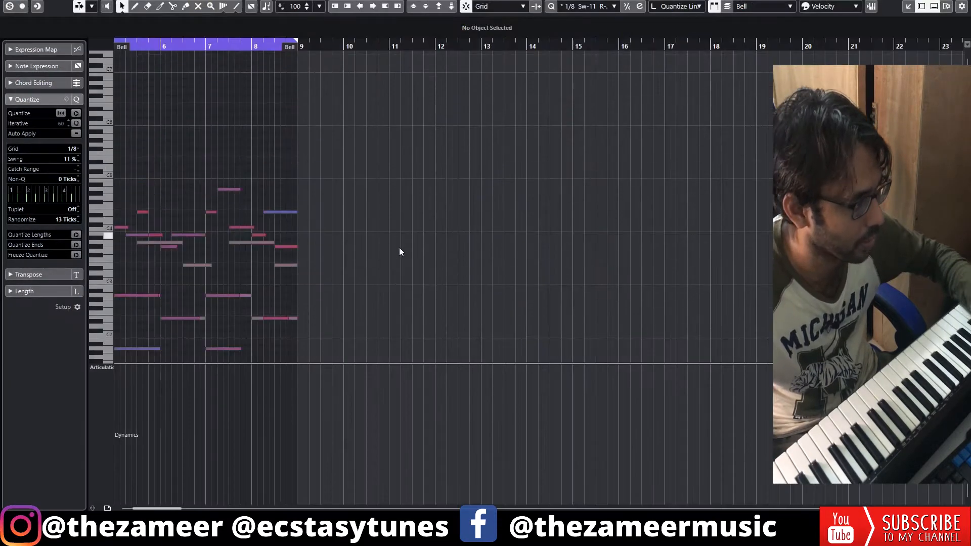
scroll(315, 249, "down", 2)
scroll(315, 248, "up", 2)
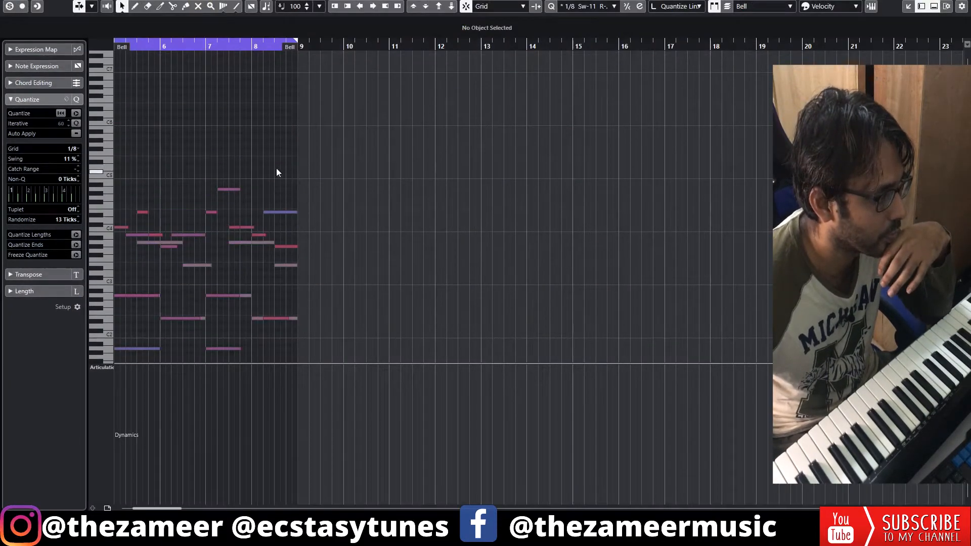
scroll(190, 246, "down", 3)
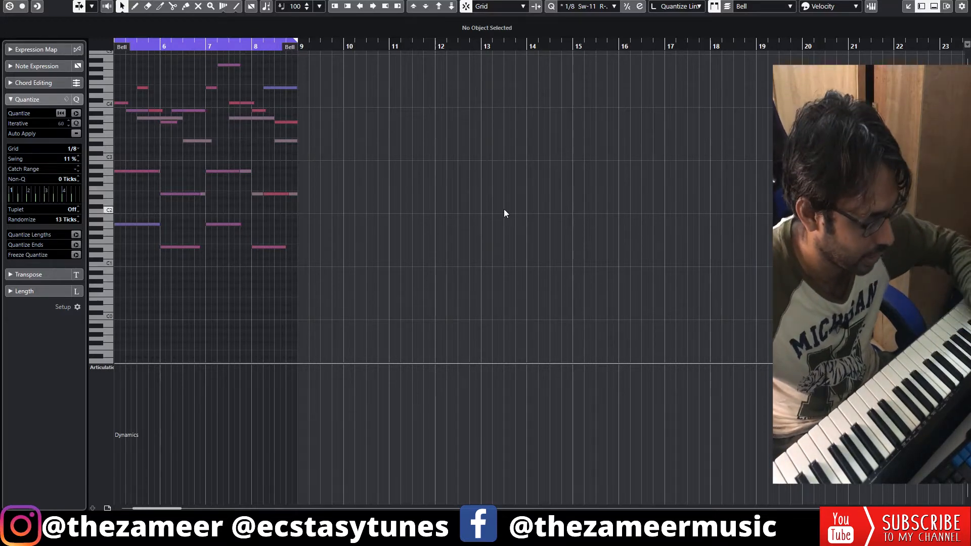
key("Return")
left_click(492, 147)
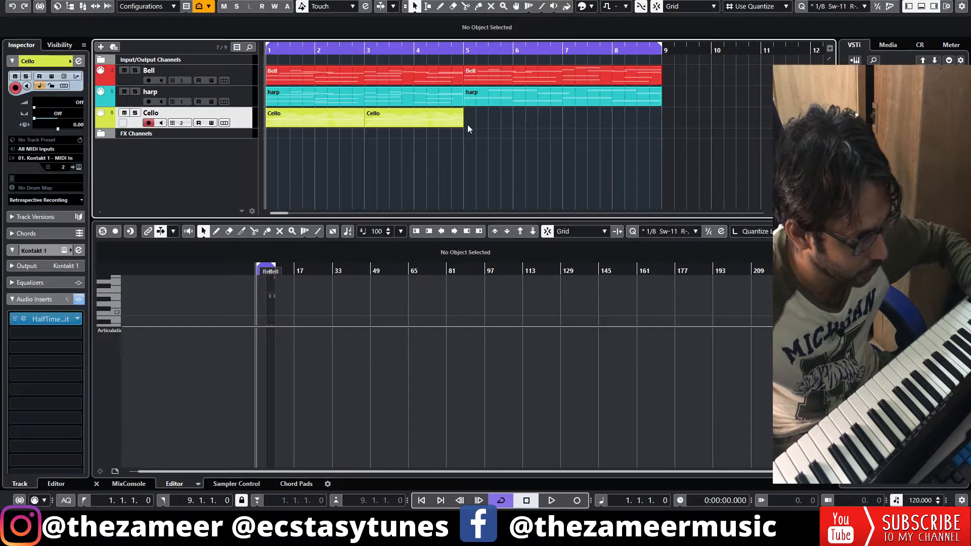
Step: Create a Cello part from bar 5 to bar 9 and fill it with one sustained A1 note
left_click_drag(468, 121, 656, 118)
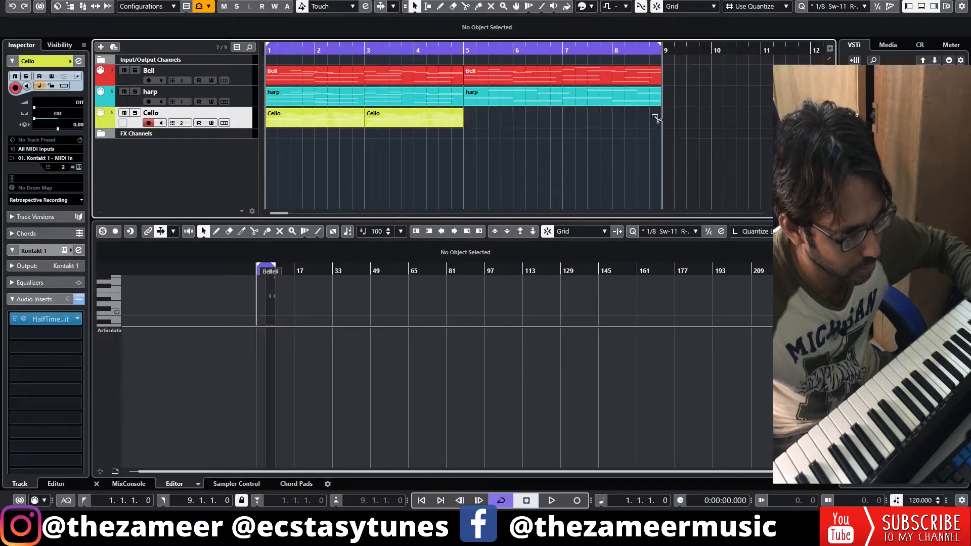
double_click(615, 125)
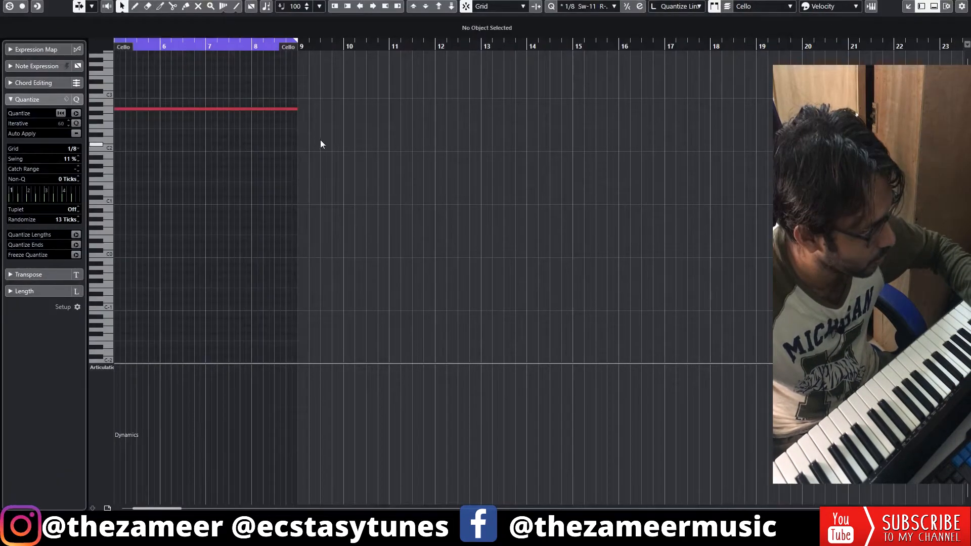
left_click_drag(308, 99, 188, 155)
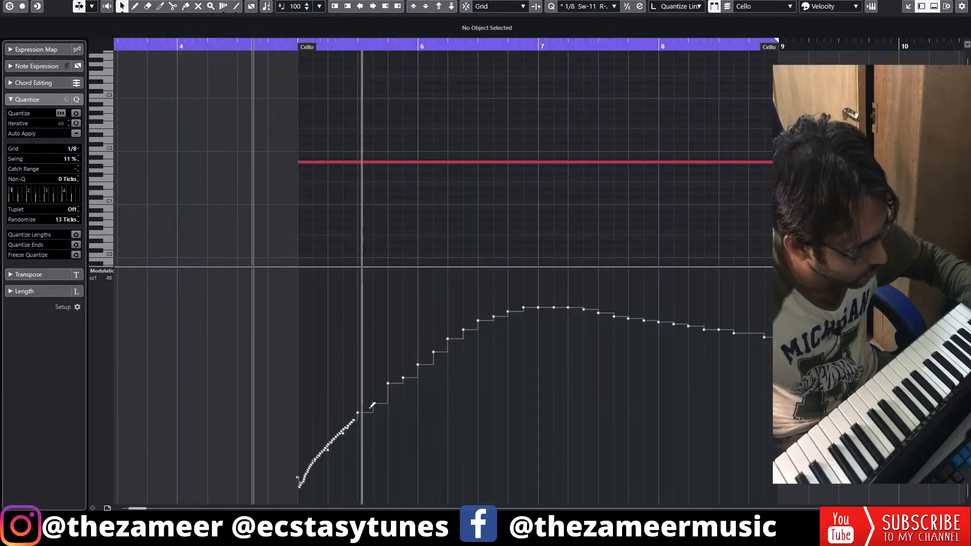
Step: Draw a modulation curve under the cello note that rises until about bar 8 and falls towards bar 9, and play the arrangement
mouse_move(365, 412)
left_mouse_down()
mouse_move(540, 332)
mouse_move(744, 348)
left_mouse_up()
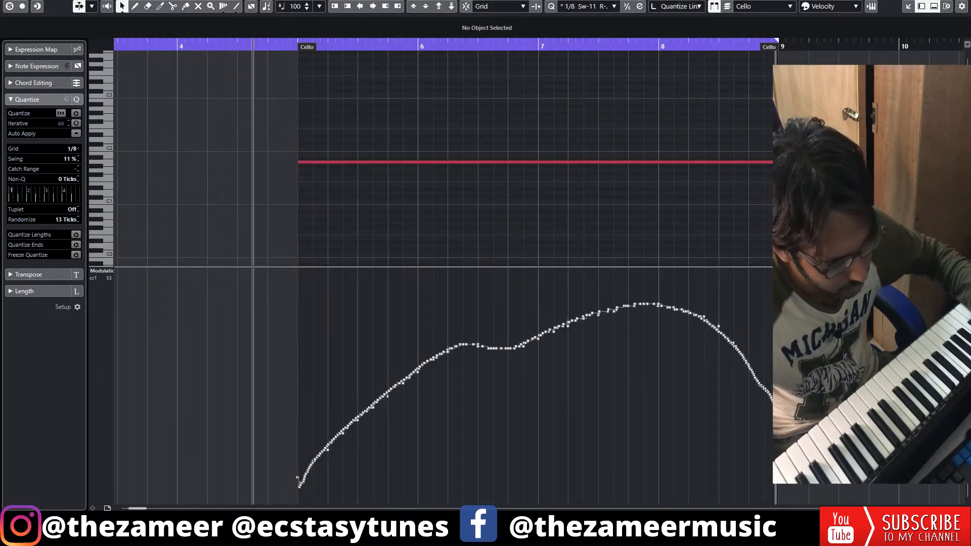
key("space")
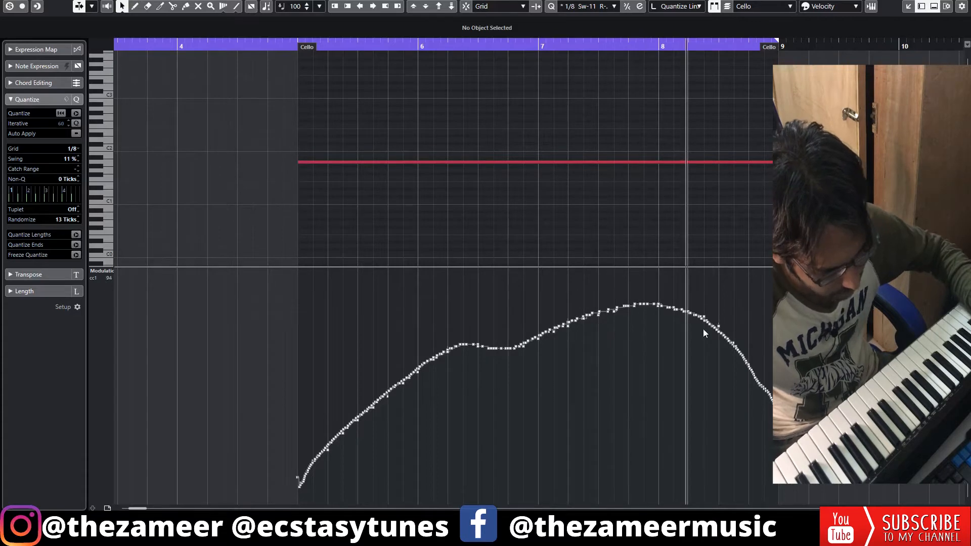
key("Escape")
left_click(722, 186)
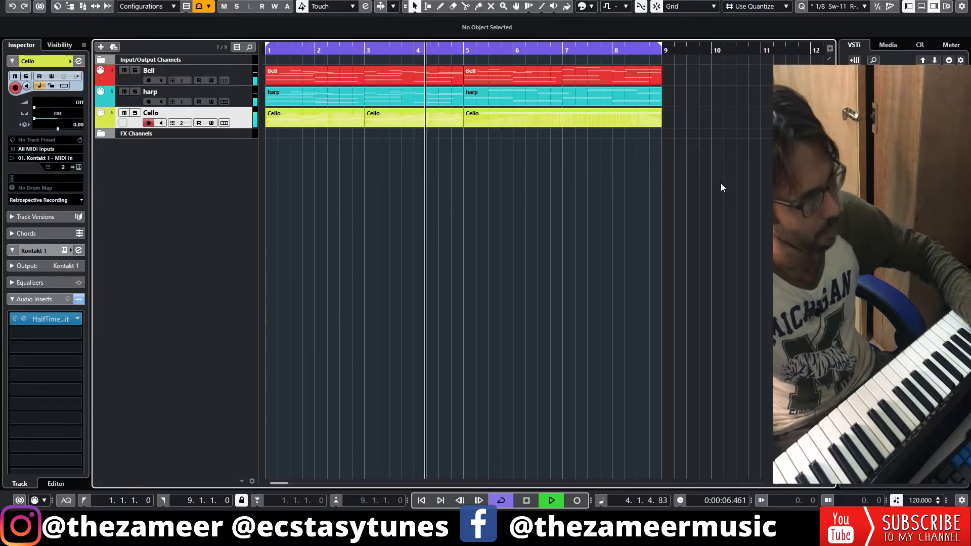
key("space")
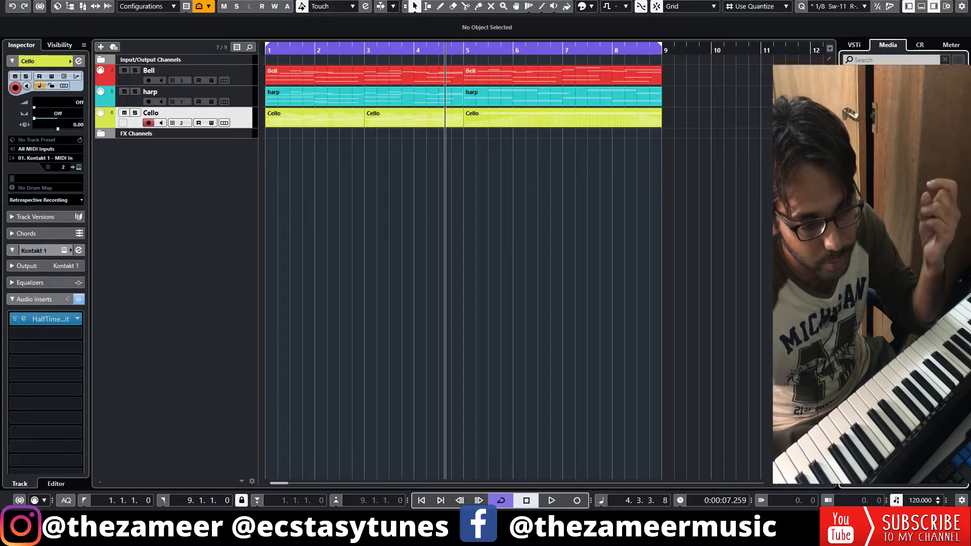
Step: Search the media for "impac", place Impact 13_AM at bar 5 and Sound Effect - Impact 06 at bar 4, trimming the latter to end at bar 5
left_click(876, 59)
type("impac")
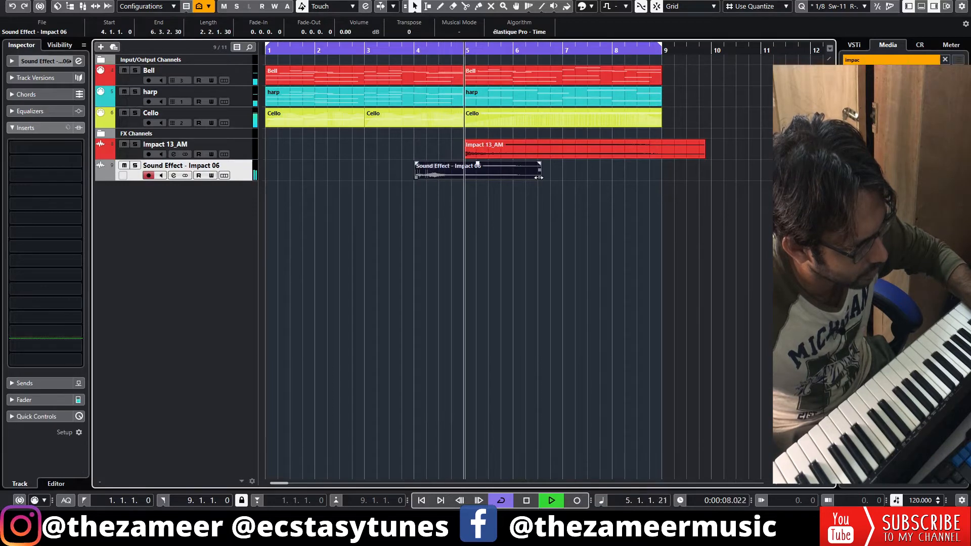
left_click_drag(540, 174, 418, 163)
left_click(441, 188)
key("space")
Step: Place Sound Effect - Impact 11 on a new track at bar 5, set its clip volume to -9.09 dB, and play it back
left_click(495, 187)
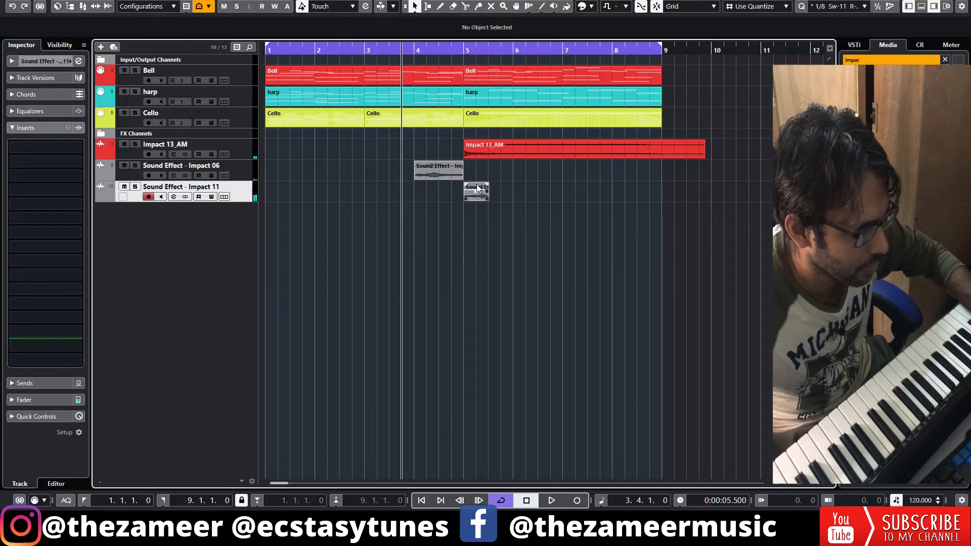
left_click_drag(476, 184, 477, 192)
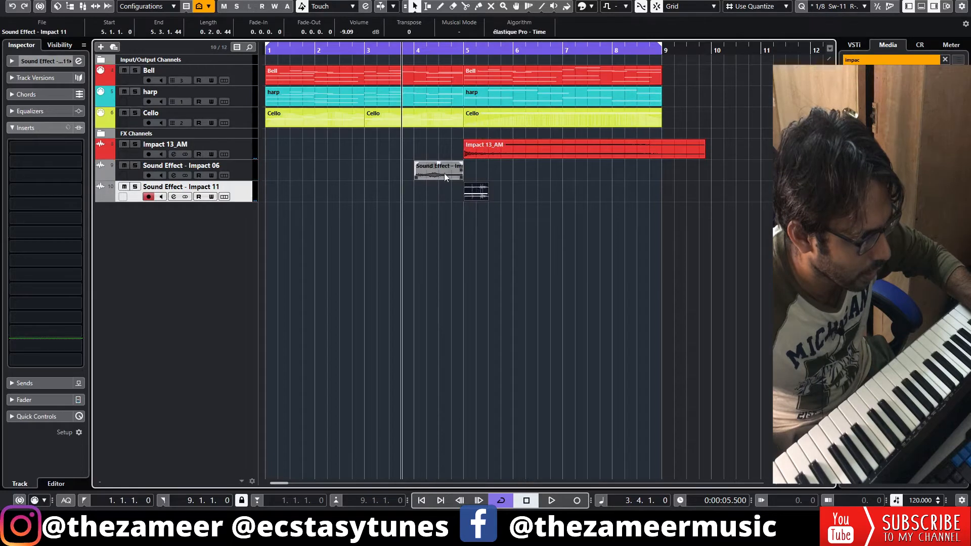
left_click(511, 181)
key("space")
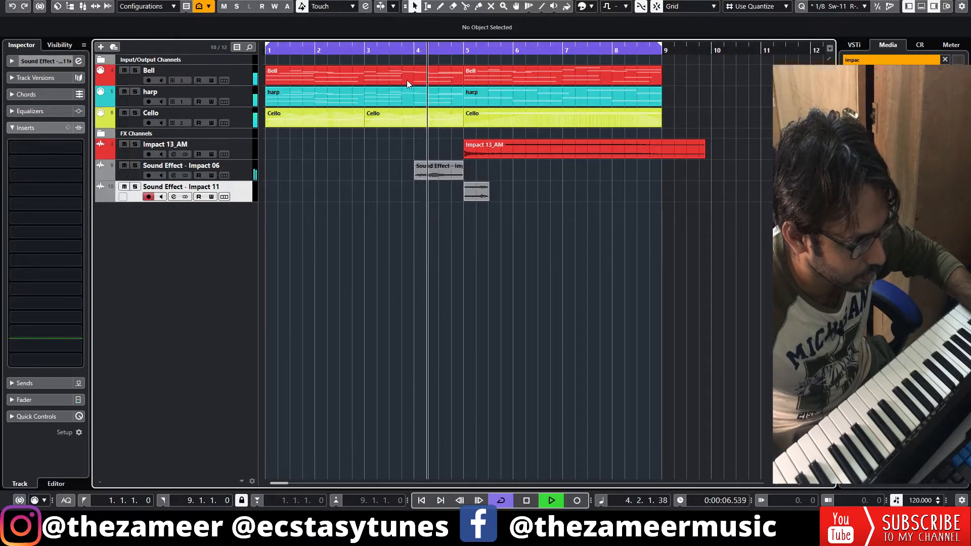
key("space")
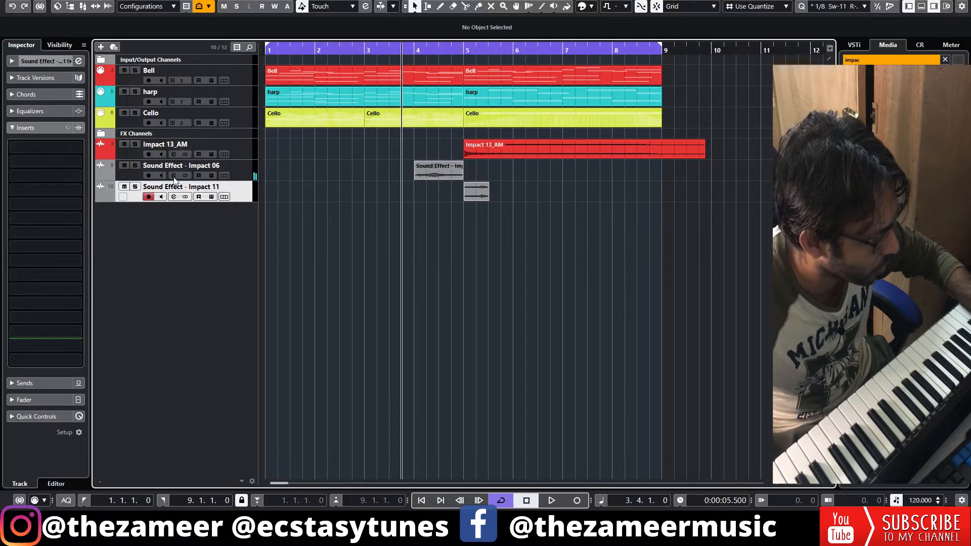
Step: Apply the equalizer's low-cut filter to the Sound Effect - Impact 06 and Sound Effect - Impact 11 channels while playing the transition
left_click(173, 176)
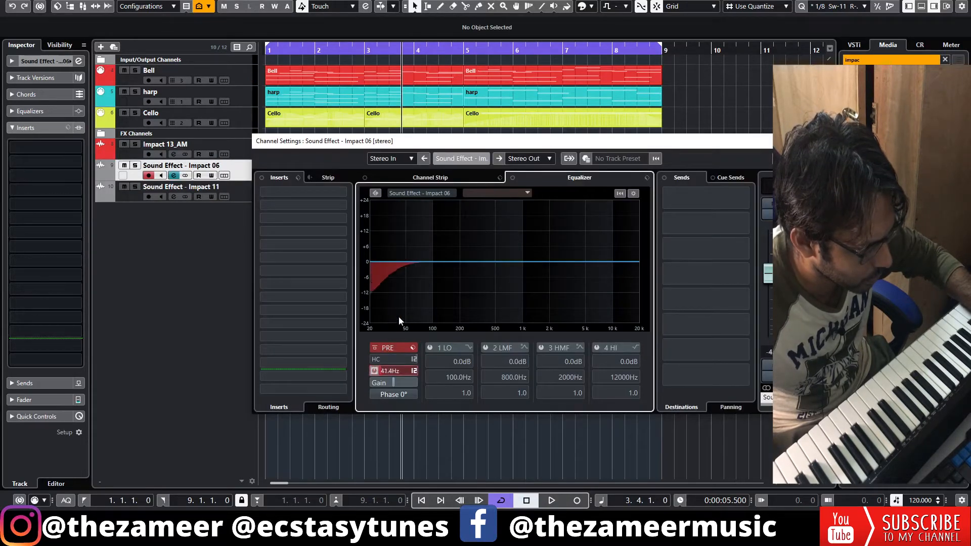
key("space")
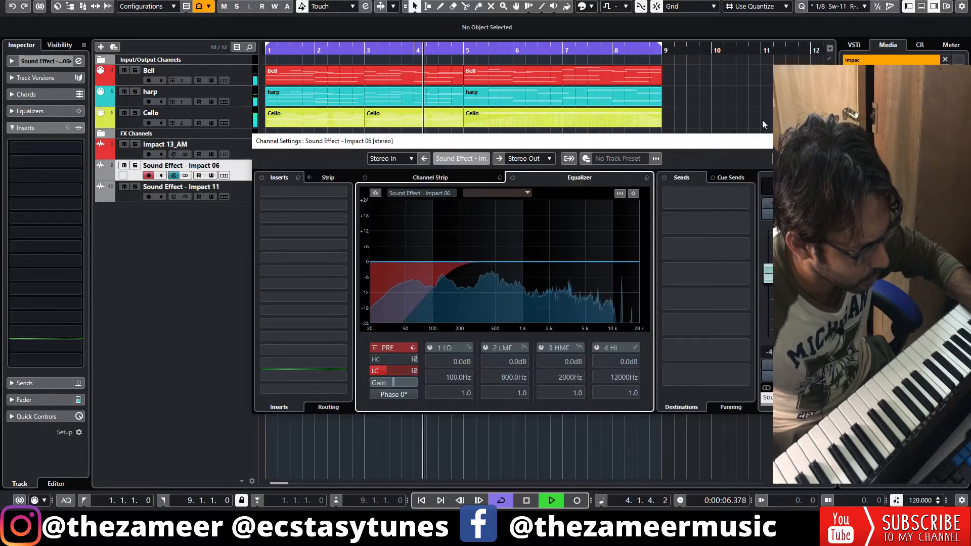
mouse_move(387, 370)
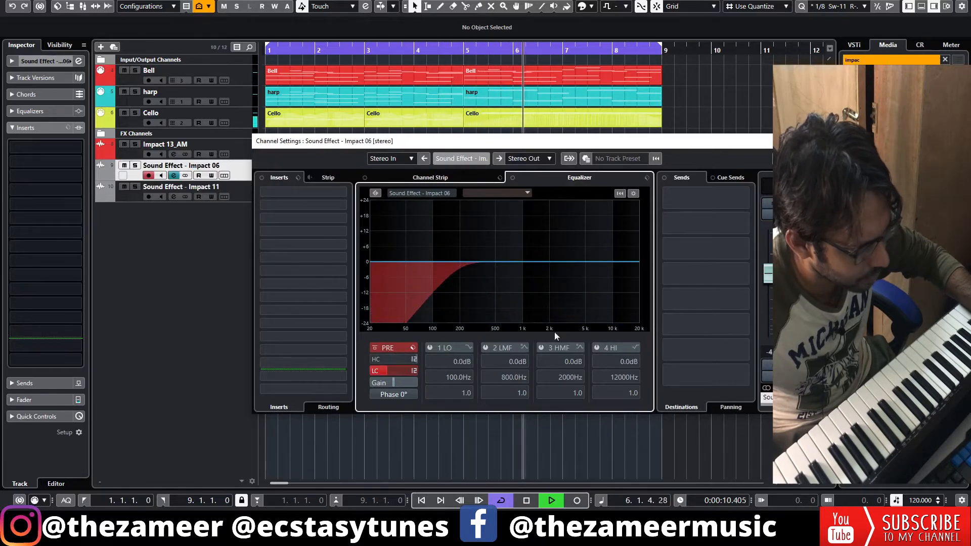
key("space")
key("Down")
key("space")
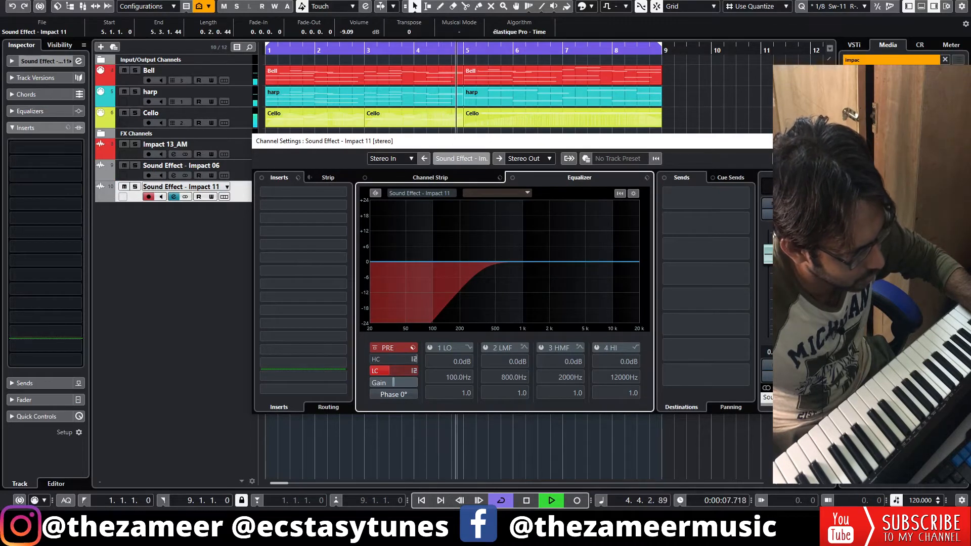
left_click(806, 141)
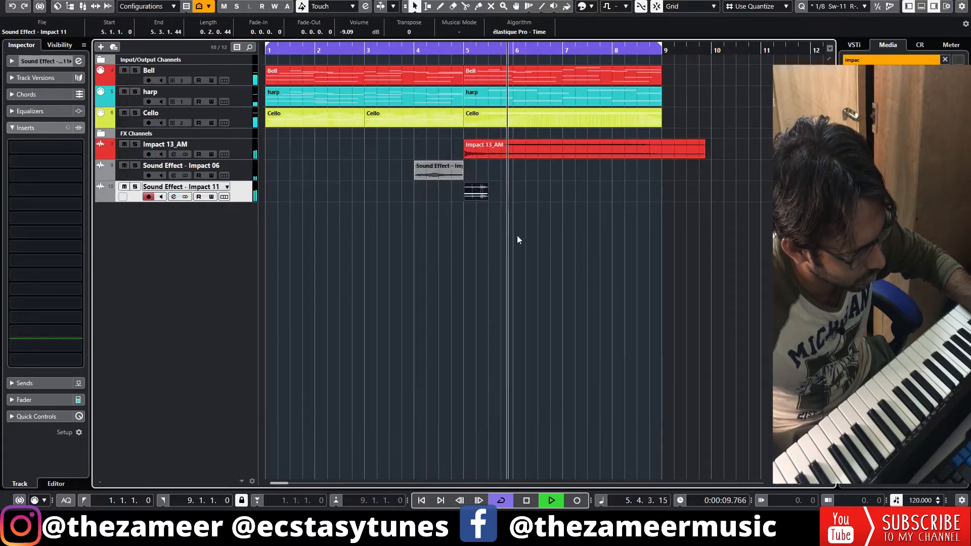
Step: Stop playback and move the Sound Effect - Impact 11 clip half a bar on to 5.3
left_click(523, 236)
key("space")
left_click_drag(486, 198, 512, 198)
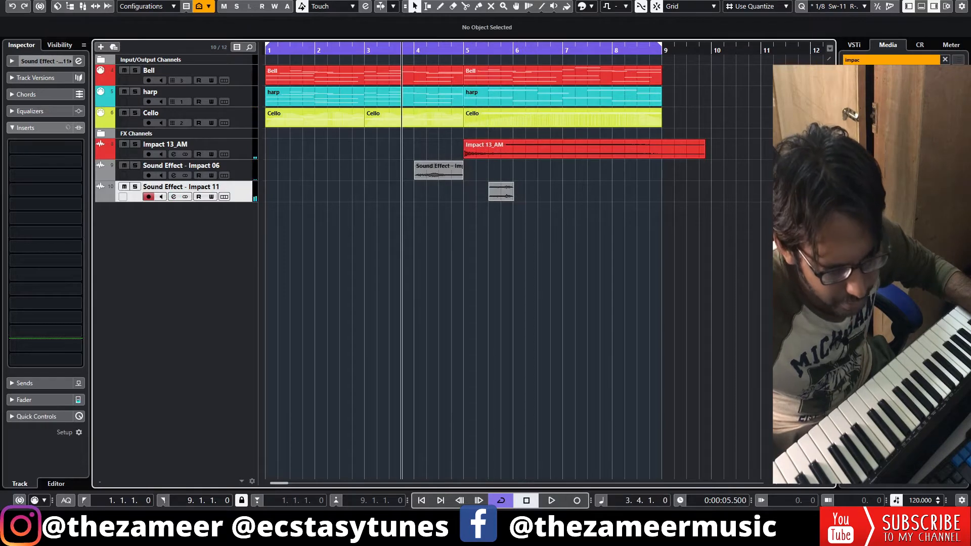
Step: Place Impact 02_AM on a new track at bar 5 with reduced clip volume, and mute the Impact 13_AM track
left_click_drag(881, 324, 465, 220)
left_click(126, 144)
key("space")
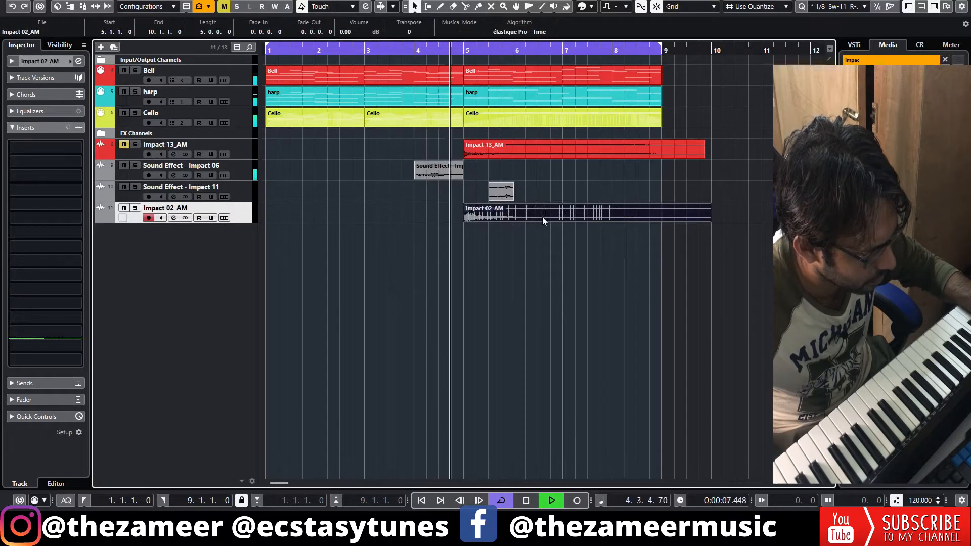
left_click_drag(588, 206, 588, 209)
left_click(557, 270)
key("space")
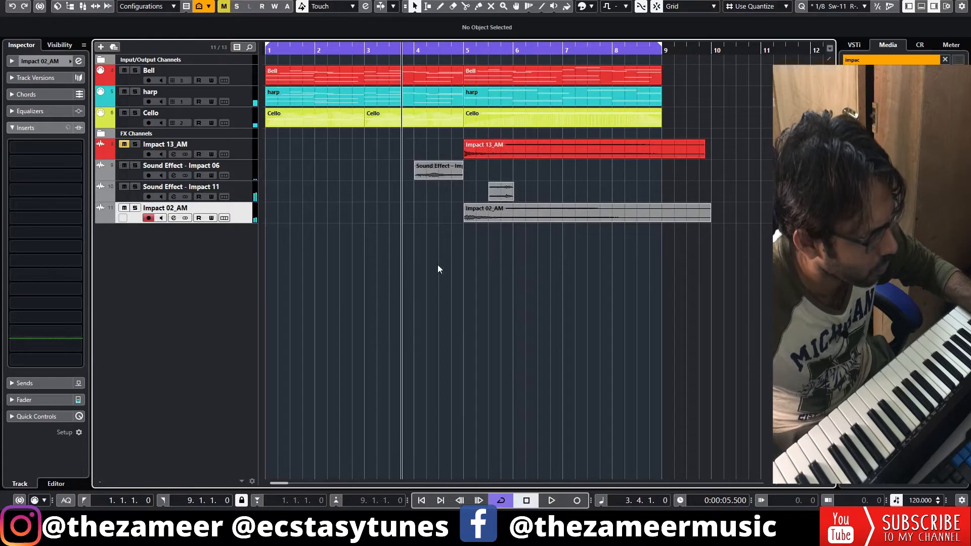
Step: Cut the Impact 02_AM channel by 15 dB at 1403 Hz with the high-mid equalizer band and play the transition
left_click_drag(457, 50, 459, 71)
left_click(173, 219)
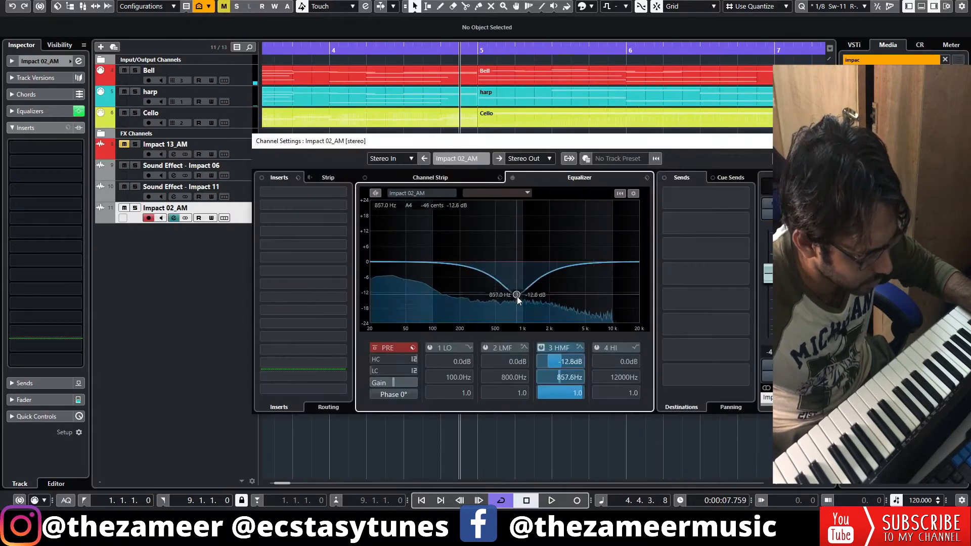
left_click_drag(517, 297, 535, 300)
key("space")
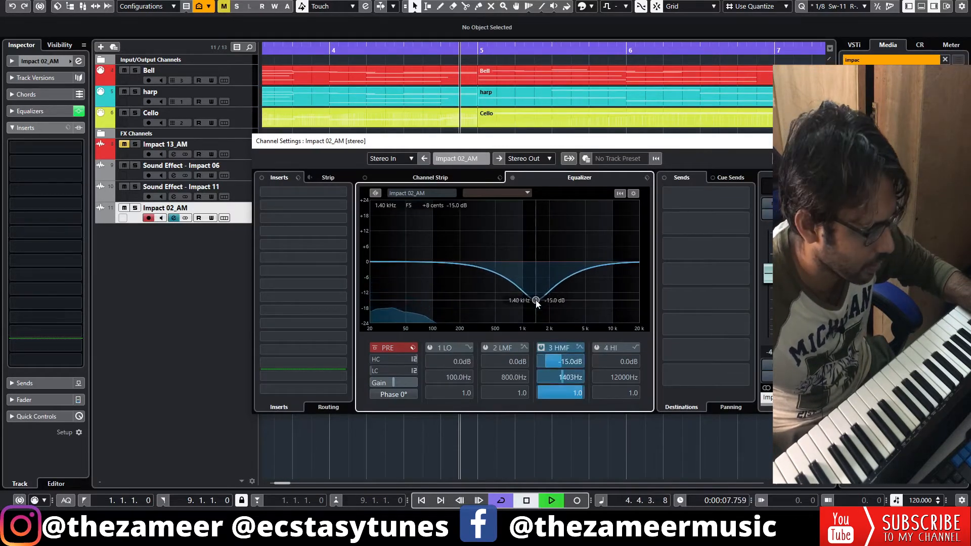
key("space")
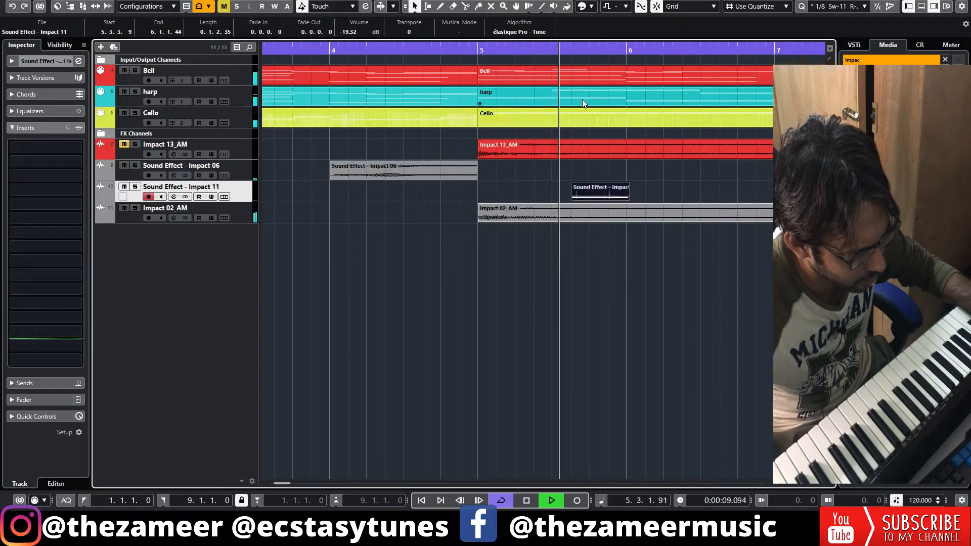
Step: Trim the ends of the Impact 02_AM and Impact 13_AM clips so both finish at bar 9
left_click_drag(805, 484, 796, 483)
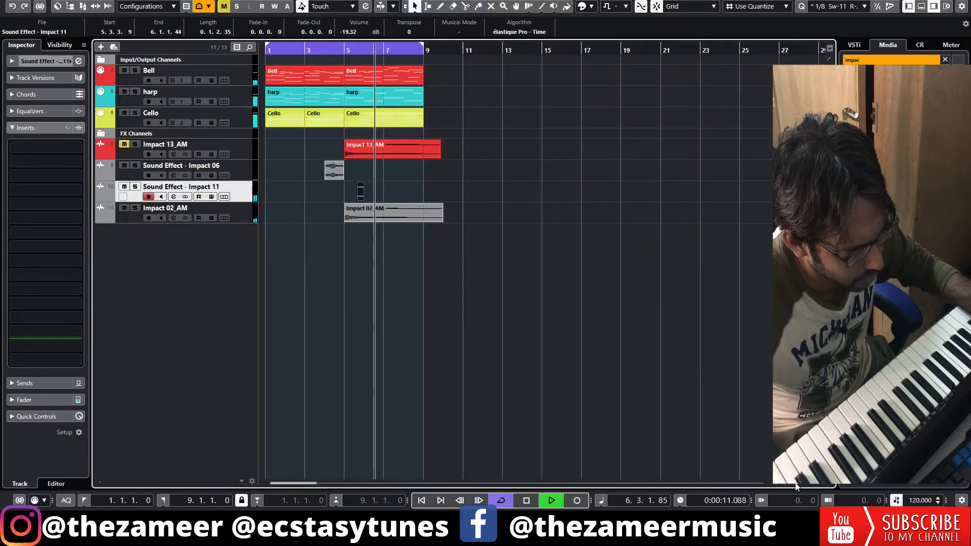
left_click(658, 384)
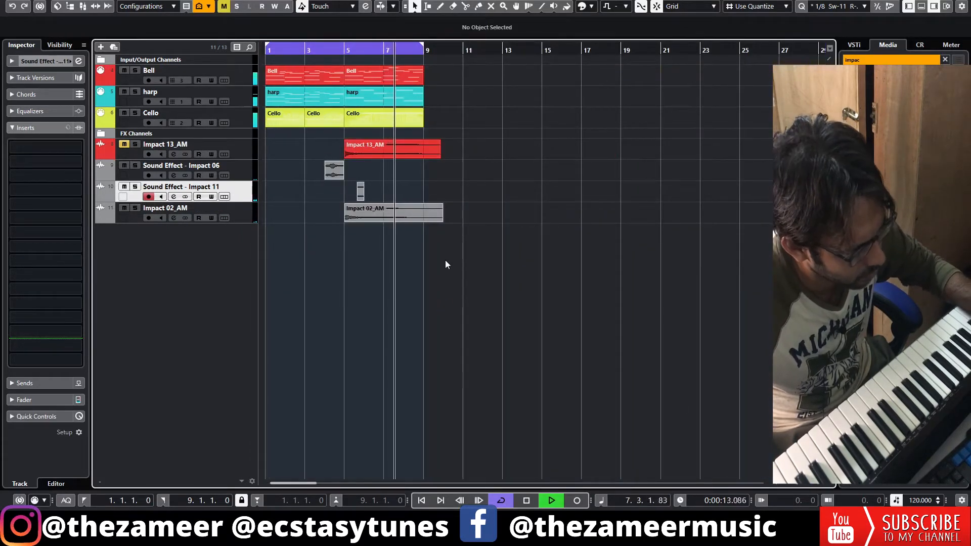
mouse_move(441, 221)
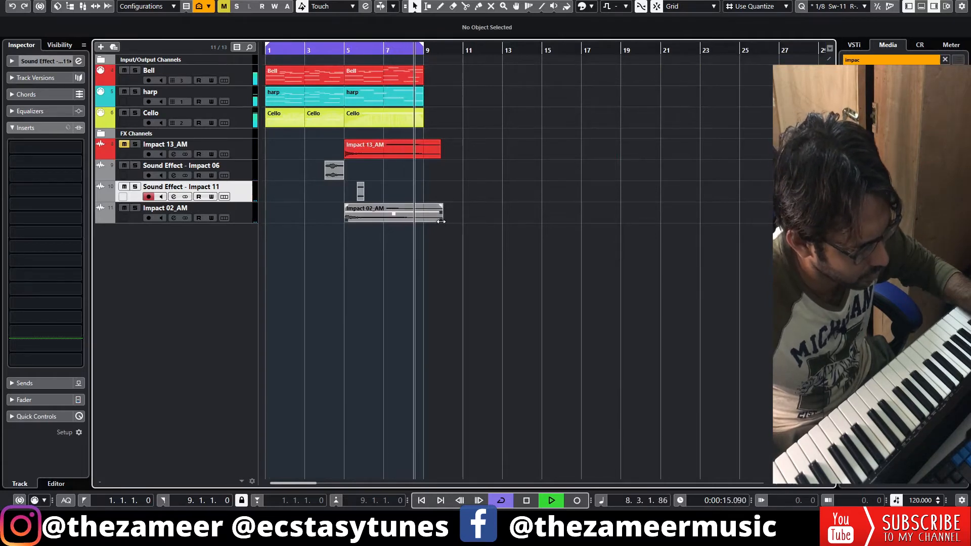
left_click_drag(441, 221, 423, 221)
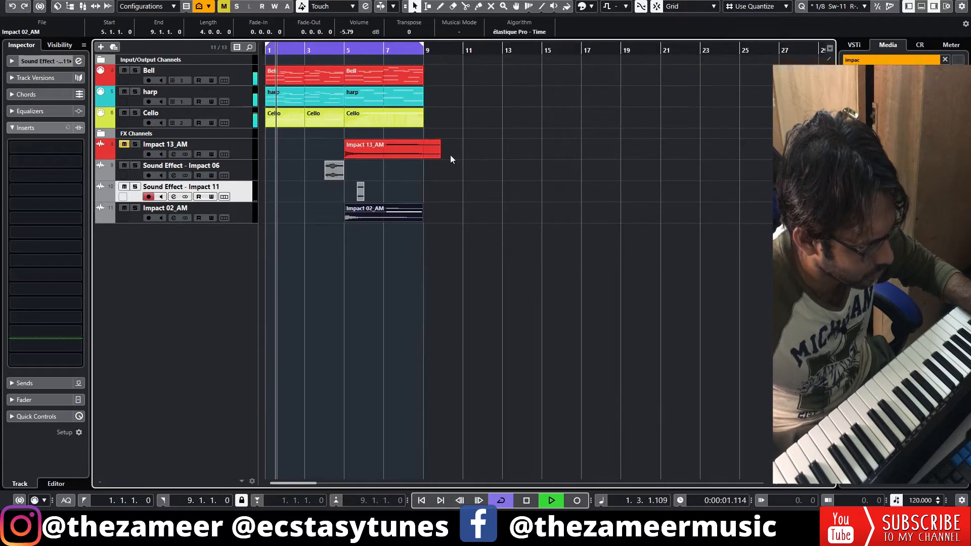
left_click_drag(440, 157, 424, 157)
left_click(429, 164)
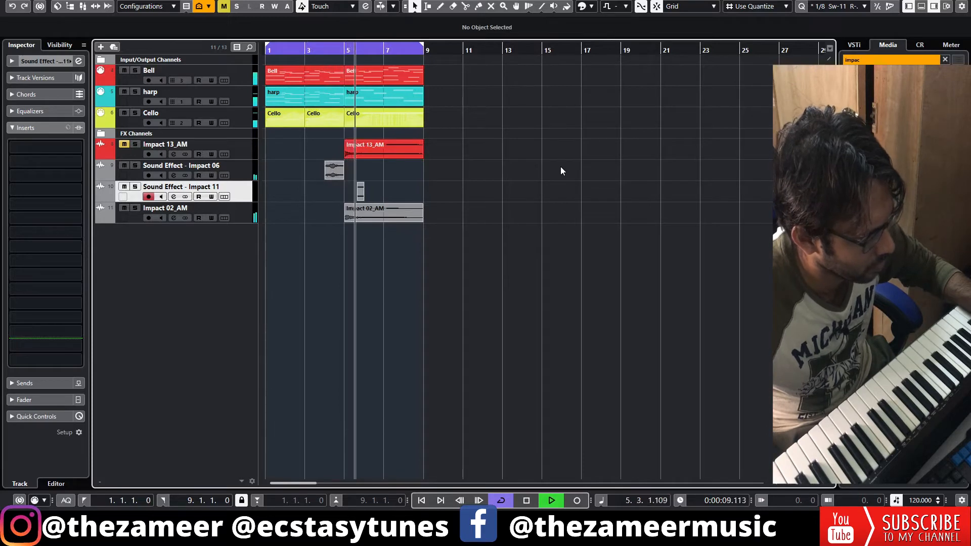
Step: Stop playback and copy the Sound Effect - Impact 11 clip two bars on, from bar 5 into bar 7
key("space")
left_click_drag(342, 49, 347, 59)
left_click(451, 196)
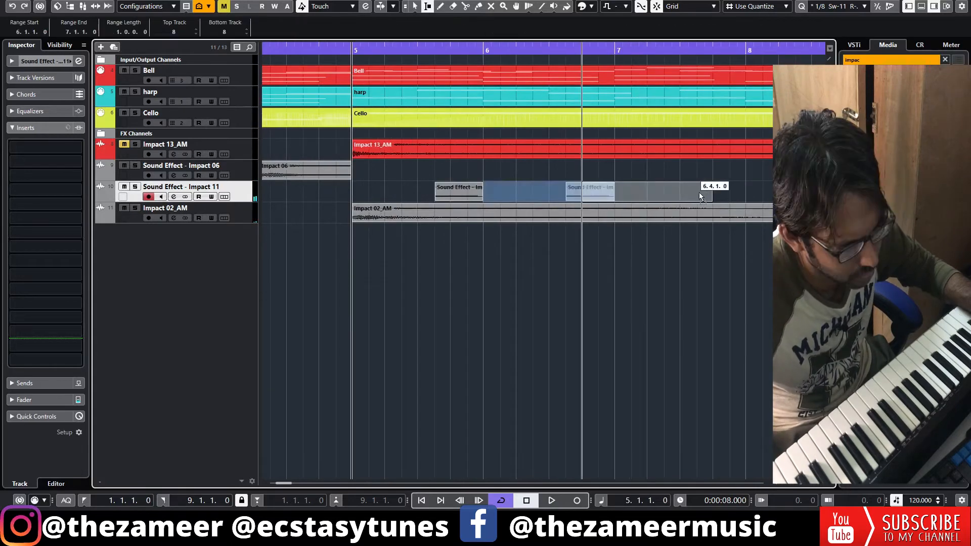
left_click_drag(700, 195, 728, 191)
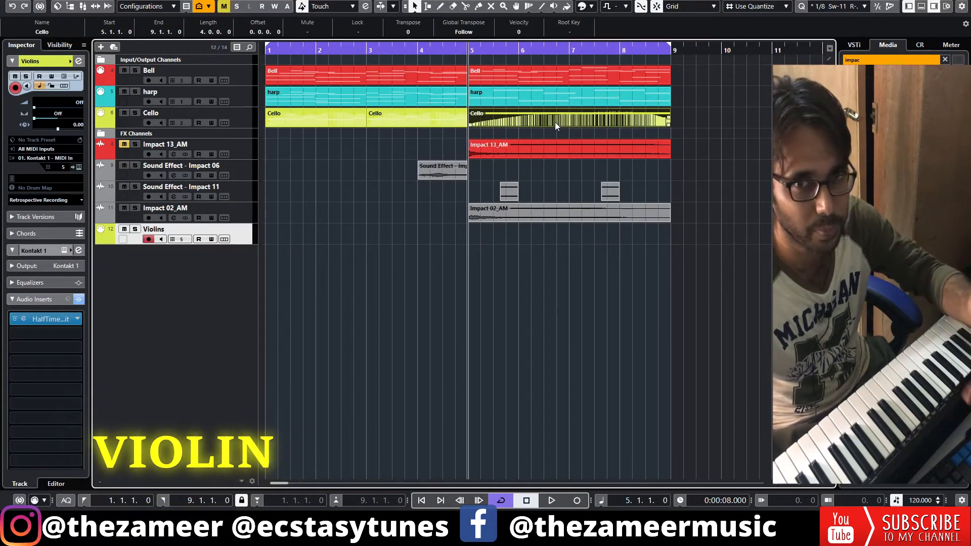
Step: Open the bar 5 Bell and Cello parts together in the Key Editor, switch the edited part to Cello and examine the notes
left_click(581, 100)
double_click(578, 77)
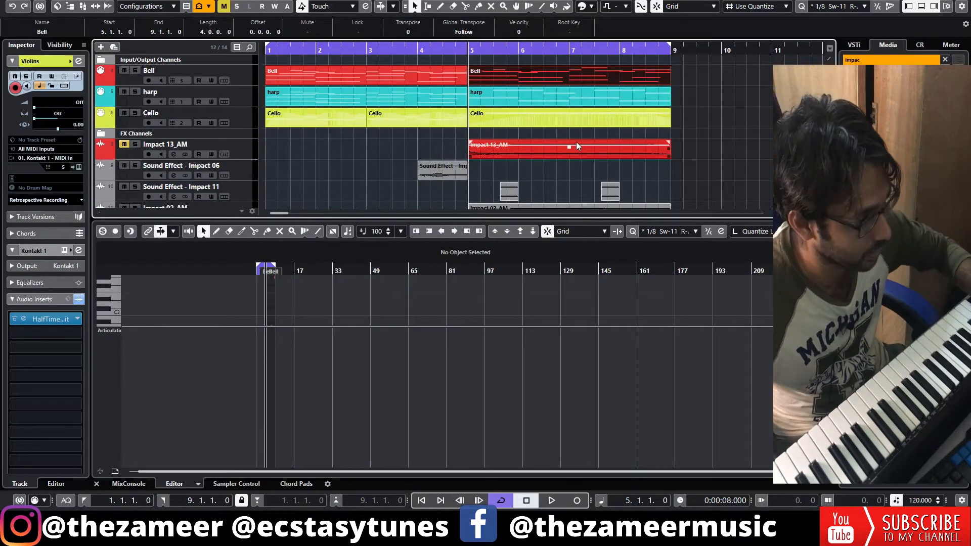
left_click(548, 125, "shift")
key("Return")
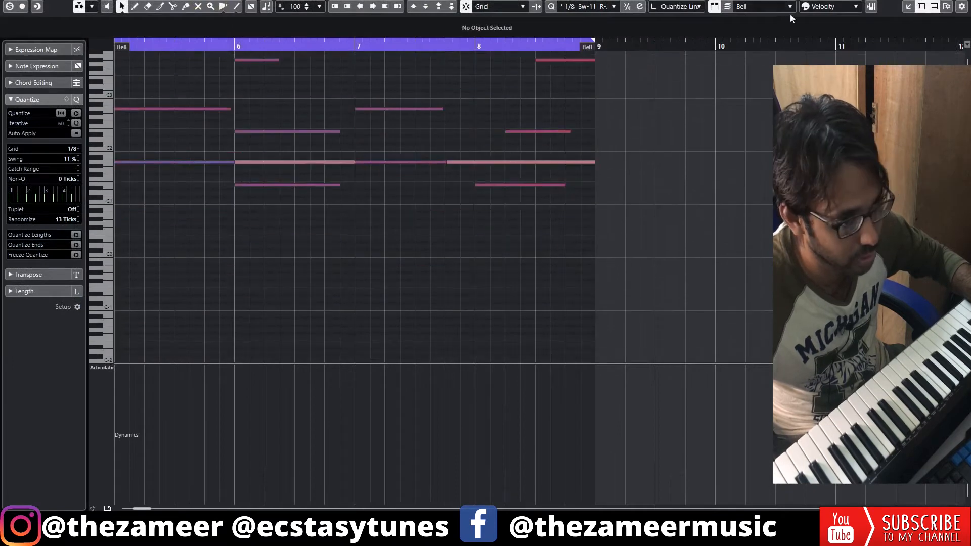
left_click(790, 7)
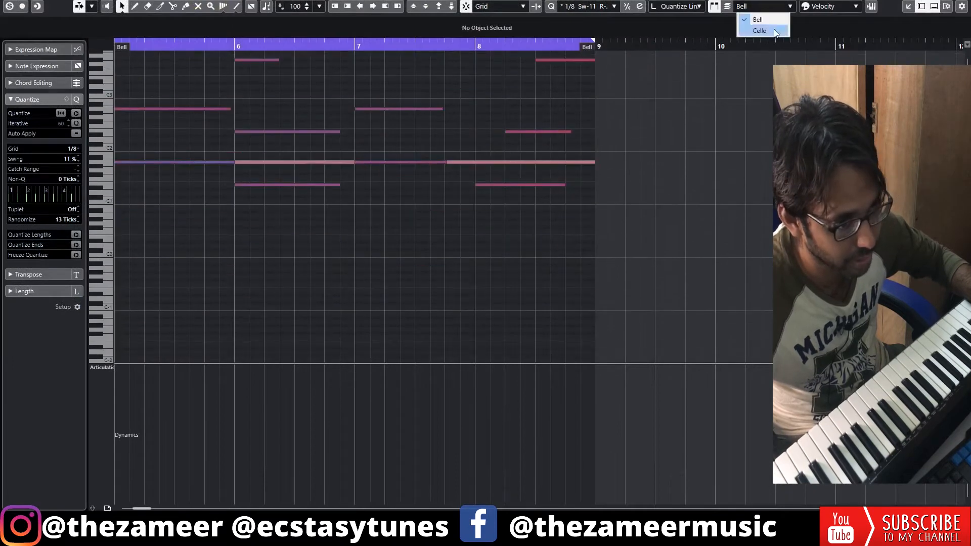
left_click(774, 31)
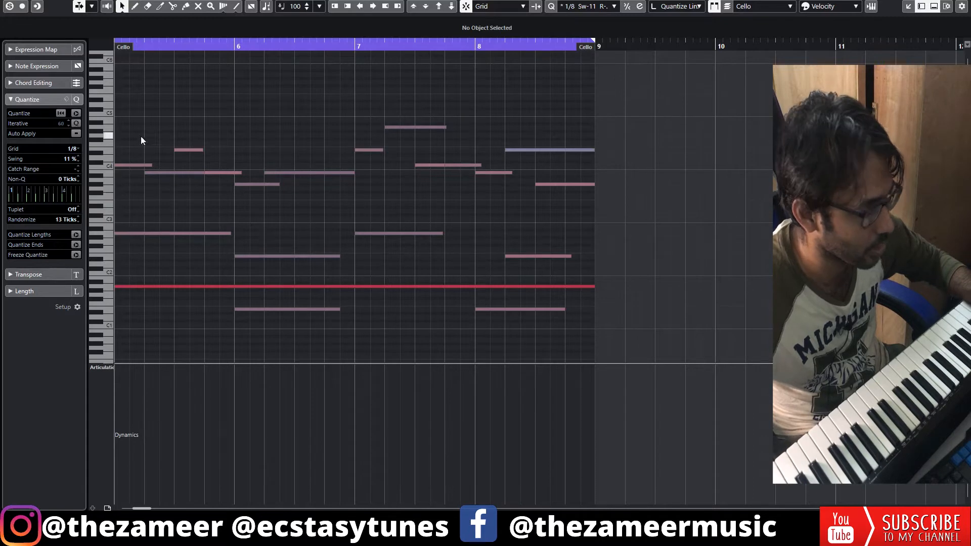
left_click(759, 28)
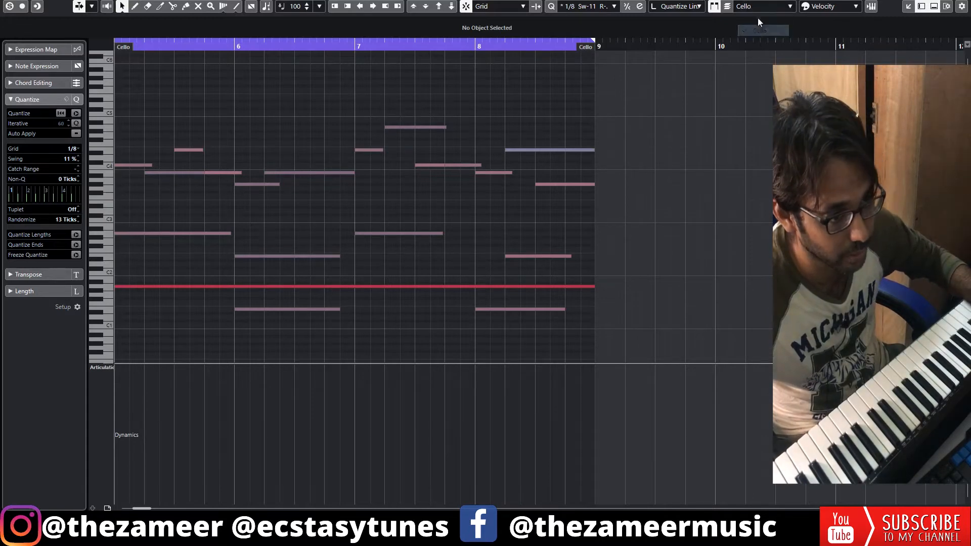
key("Return")
key("Return")
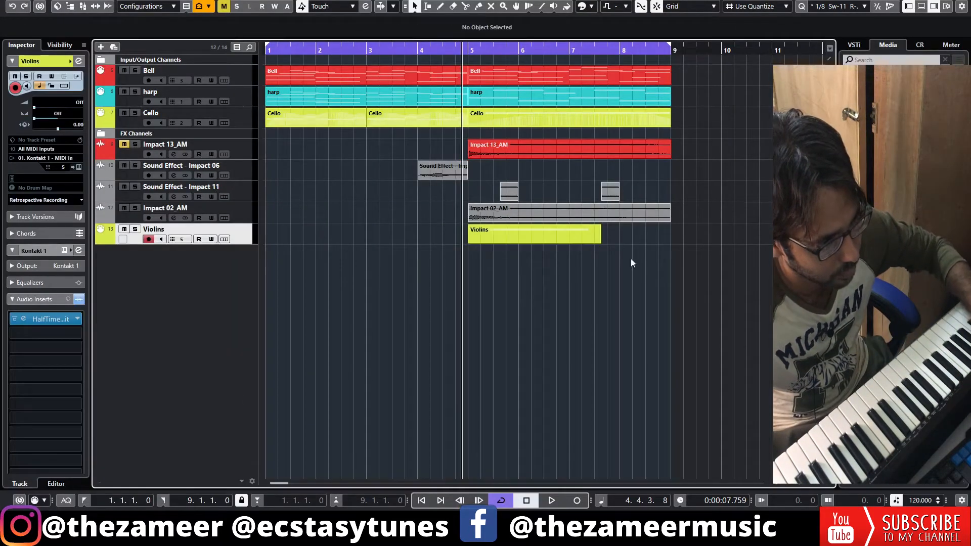
Step: Open the Violins part together with the bar 5 Cello, harp and Bell parts and lengthen the violin's E5 note to overlap the following note
left_click(537, 233)
left_click(530, 121, "shift")
left_click(544, 91, "shift")
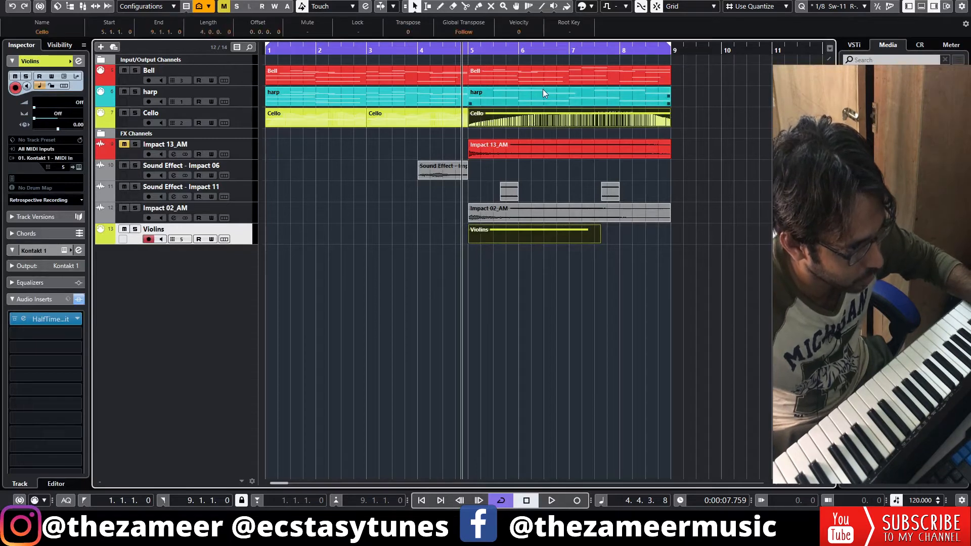
left_click(561, 79, "shift")
key("Return")
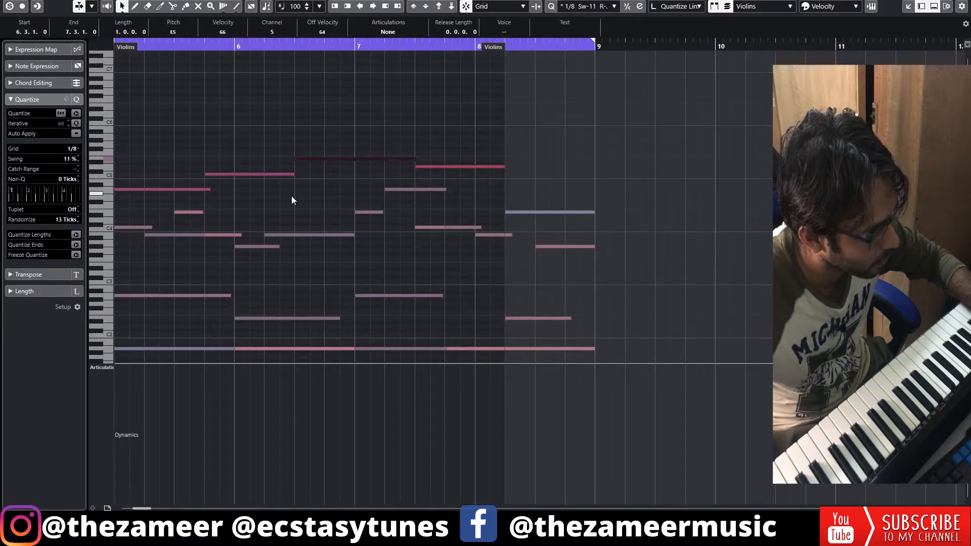
left_click(293, 194)
left_click_drag(415, 159, 424, 160)
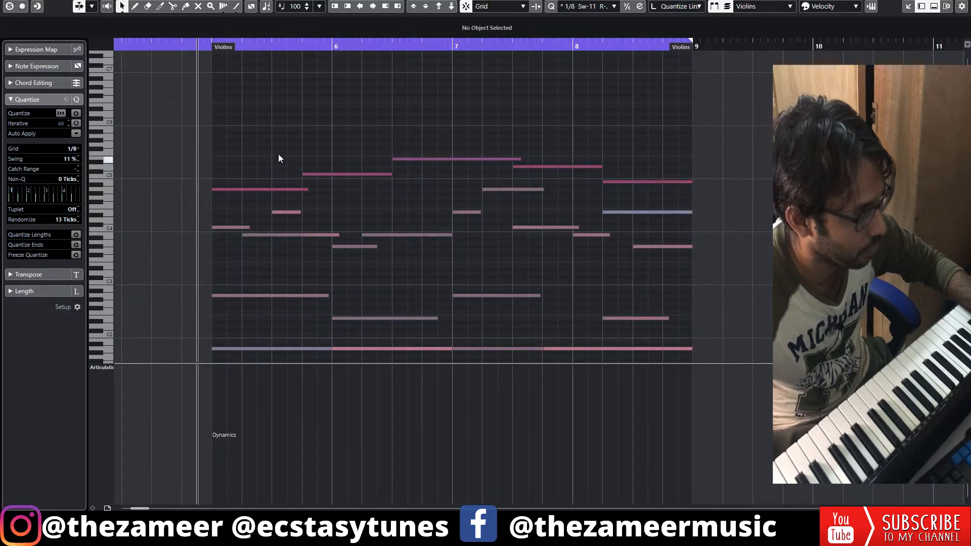
Step: Draw a CC 1 (Modulation) curve across the Violins part from bar 5 to bar 9 and return to the arrangement
left_click_drag(249, 144, 731, 184)
left_click(205, 145)
left_click_drag(205, 144, 510, 178)
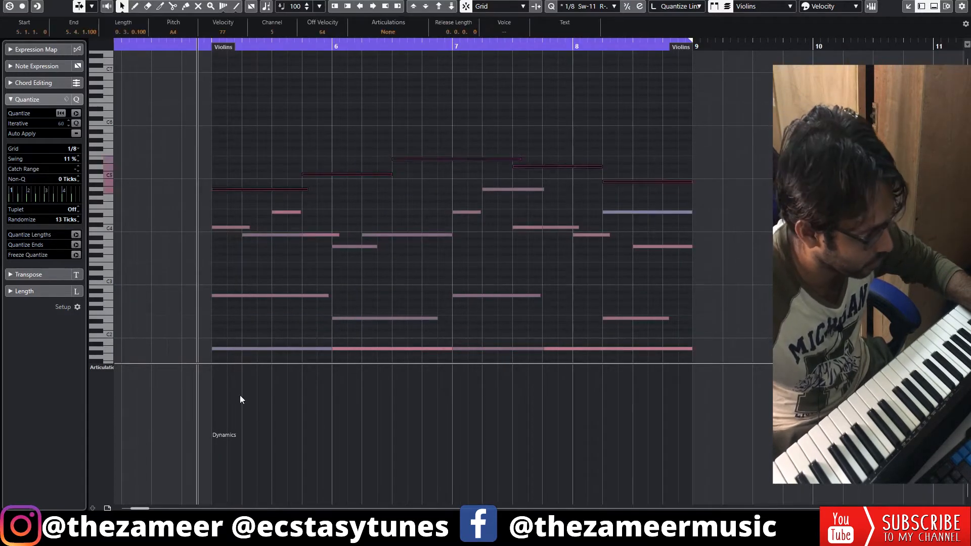
left_click(110, 375)
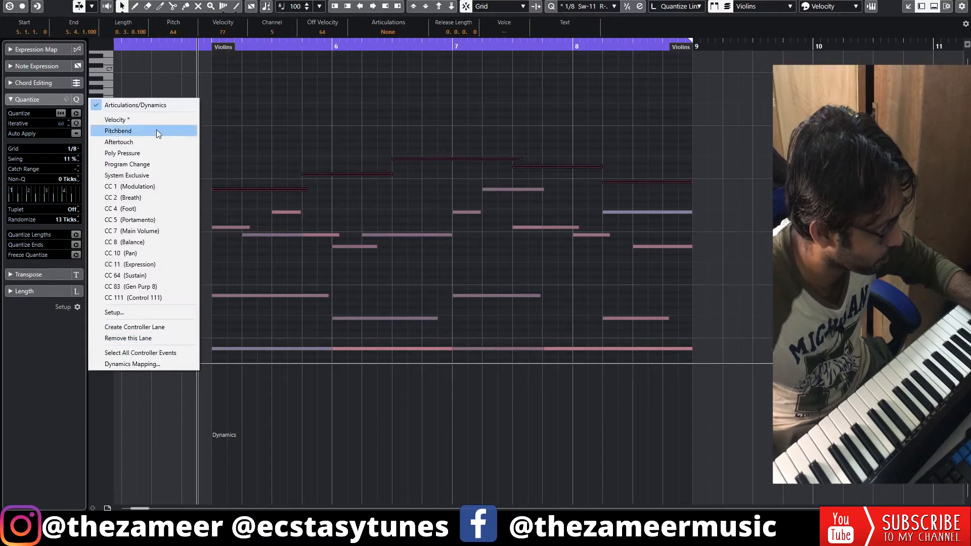
left_click(137, 186)
key("8")
mouse_move(211, 499)
left_mouse_down()
mouse_move(444, 416)
mouse_move(544, 404)
mouse_move(647, 415)
mouse_move(695, 456)
left_mouse_up()
left_click(206, 45)
key("Return")
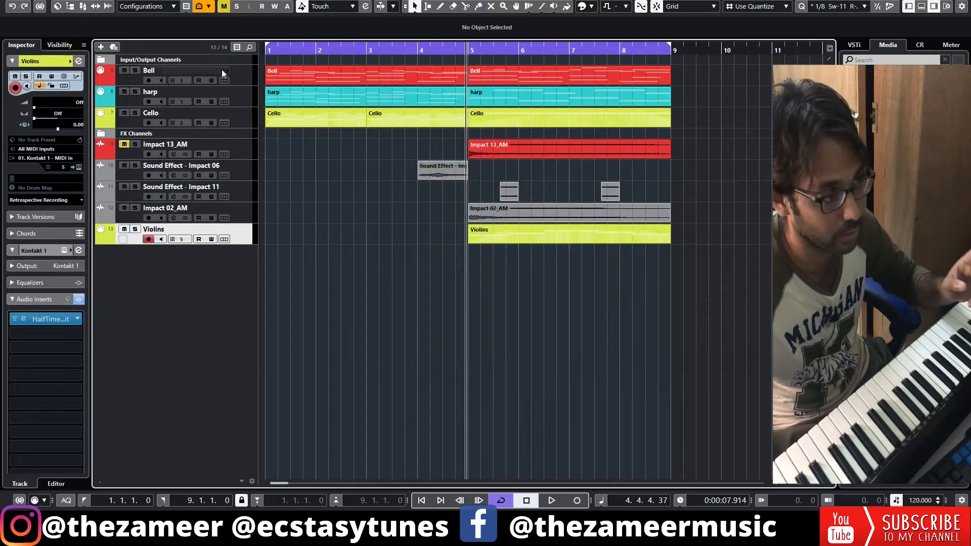
Step: Play the arrangement from bar 1 to hear the violins with the other layers, and stop playback
left_click(117, 59)
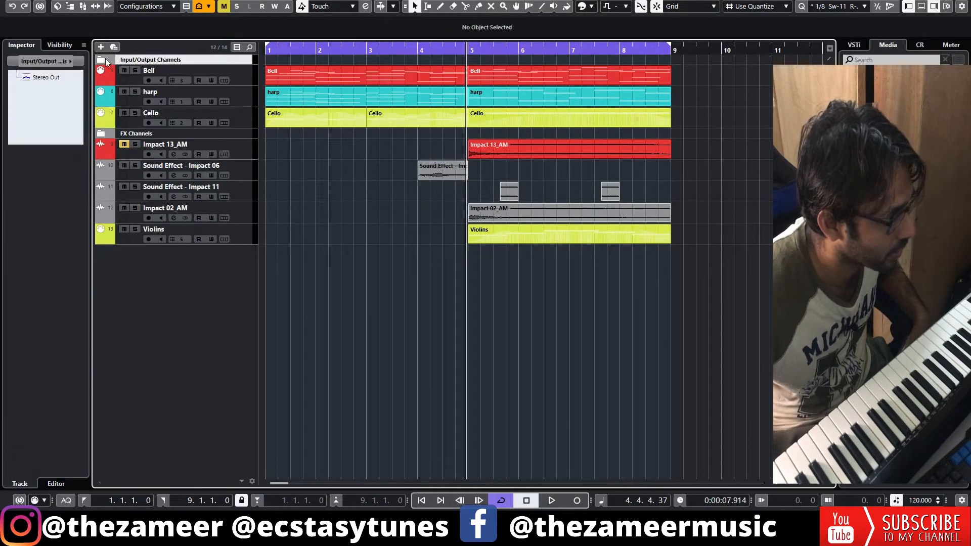
left_click(651, 273)
key("space")
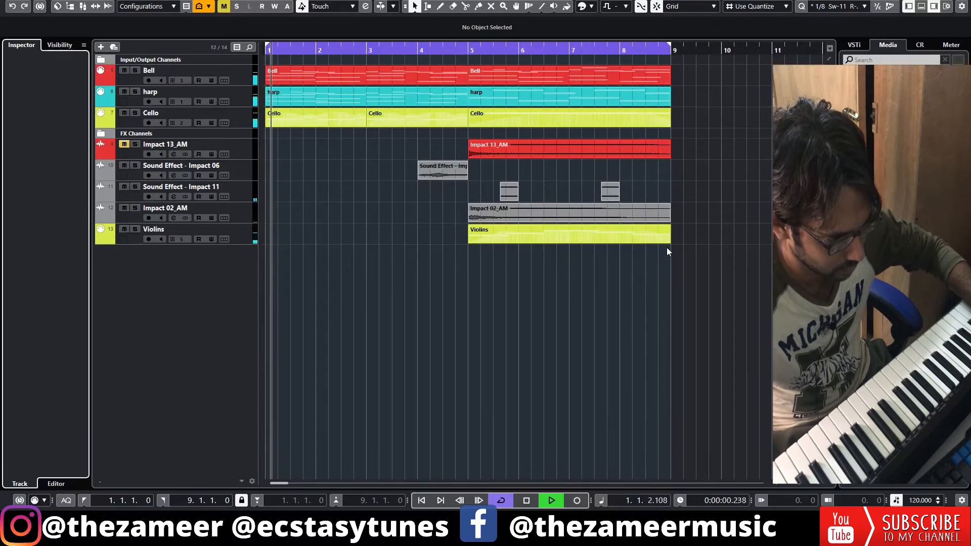
left_click(687, 240)
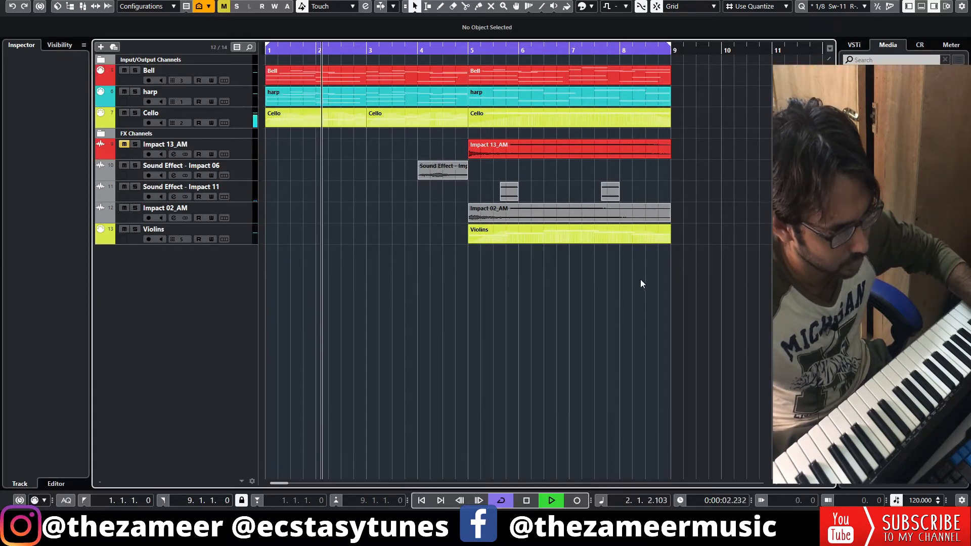
left_click_drag(809, 484, 800, 483)
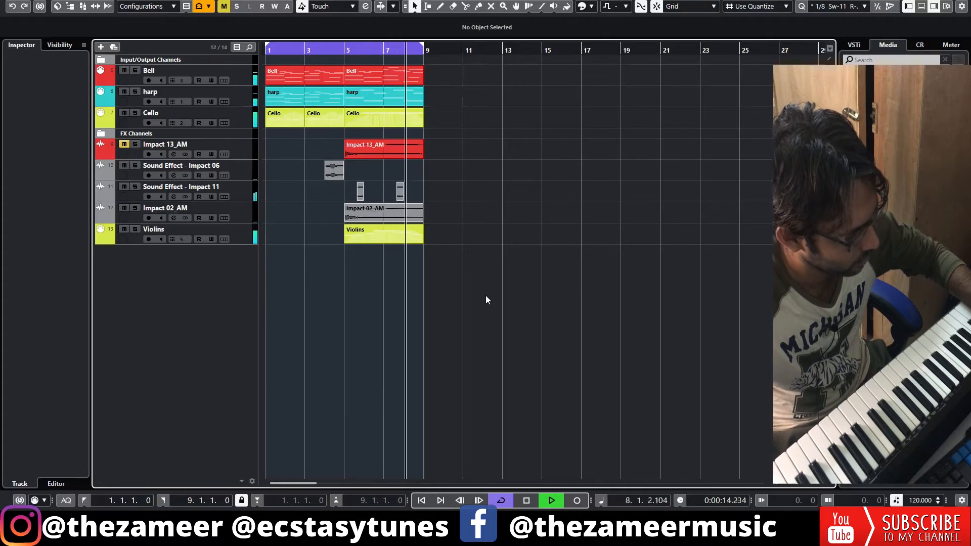
key("space")
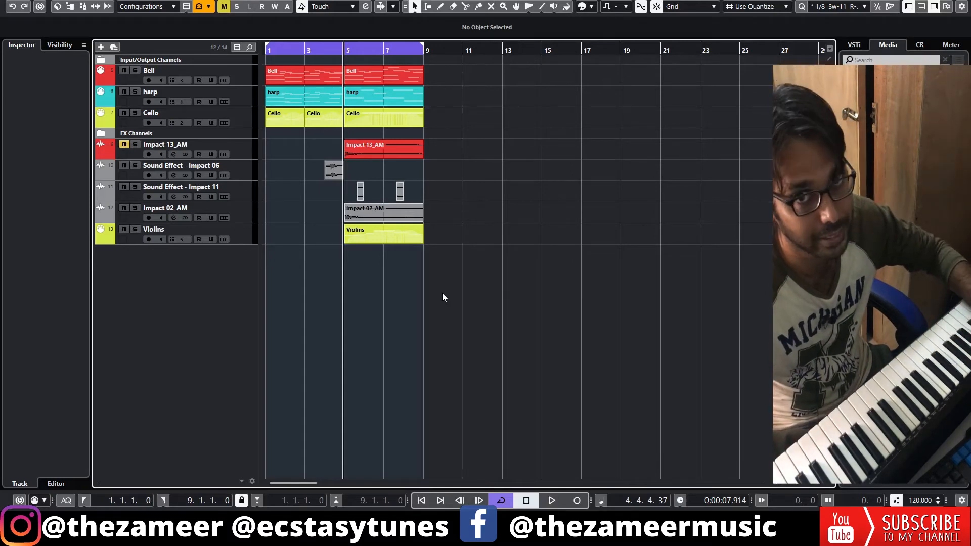
Step: Copy the Violins part to bar 9 and move the Violins track directly below the Cello track
left_click(384, 236)
left_click_drag(384, 236, 444, 238)
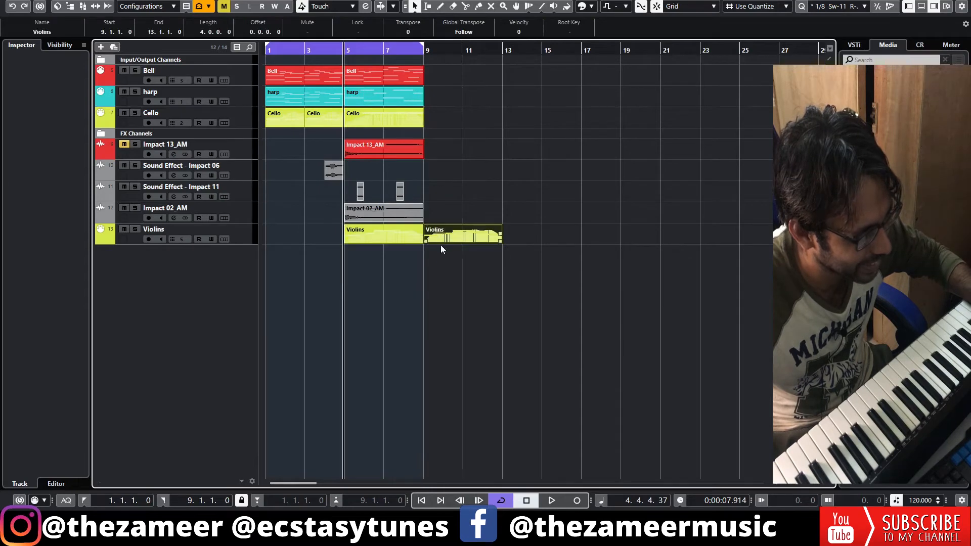
left_click_drag(241, 233, 248, 141)
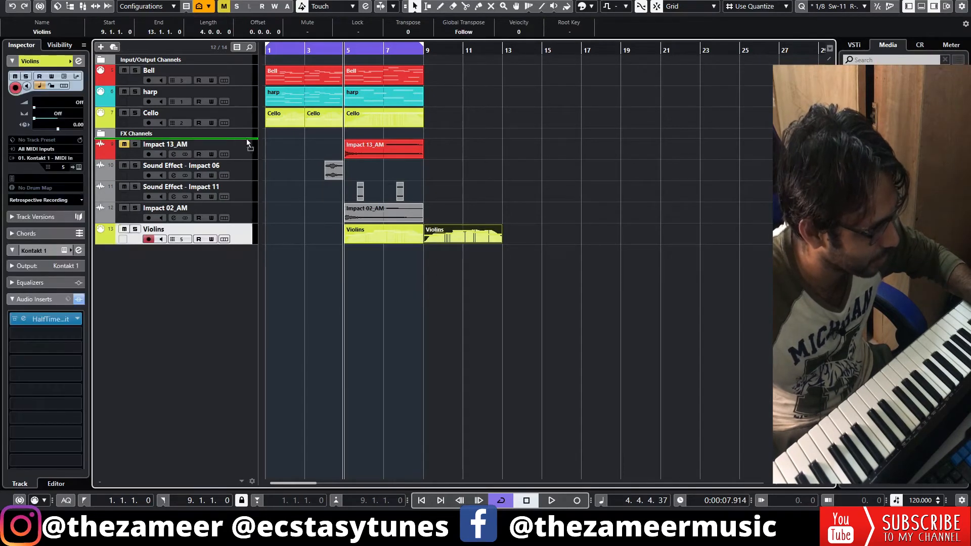
left_click_drag(247, 141, 247, 130)
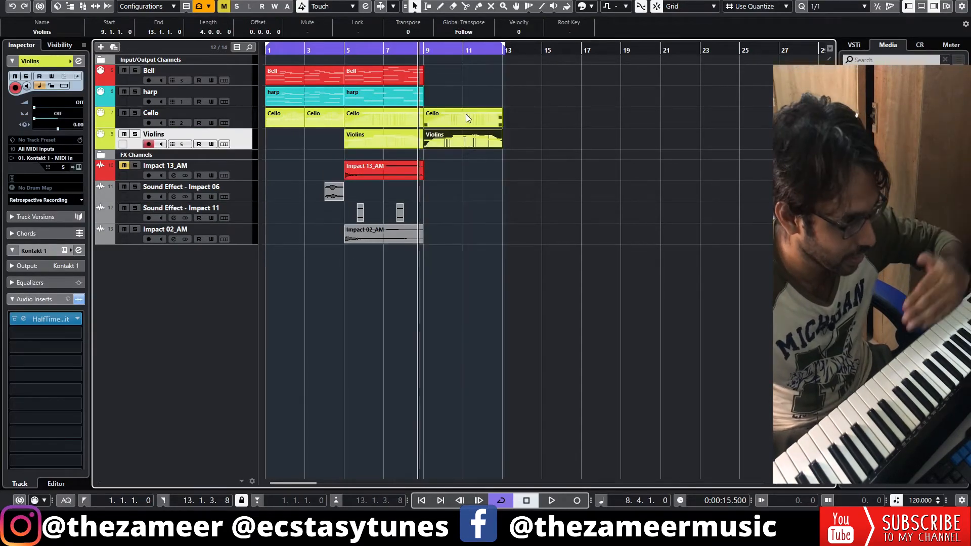
Step: Review the bar 9 Cello notes against the Violins in the Key Editor and play the arrangement from bar 1
left_click(466, 114)
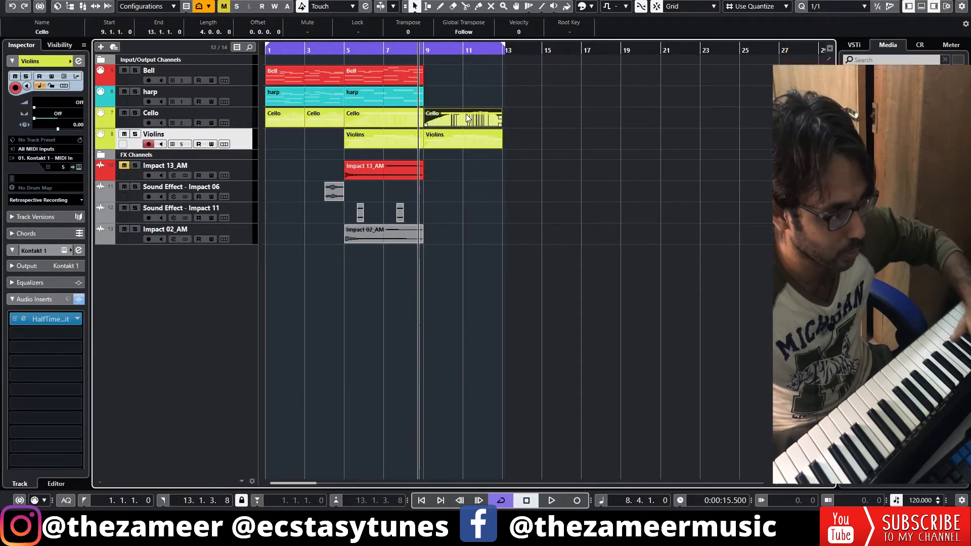
double_click(466, 114)
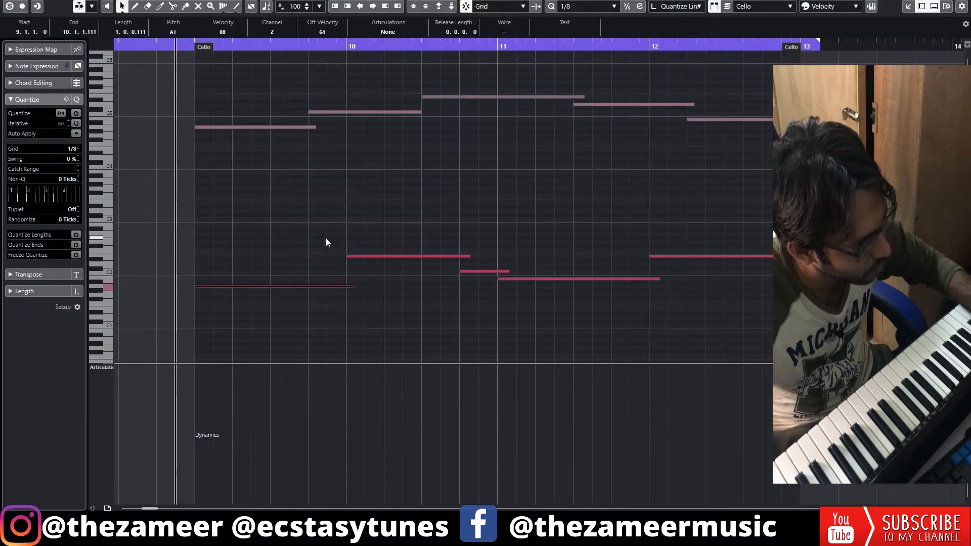
key("space")
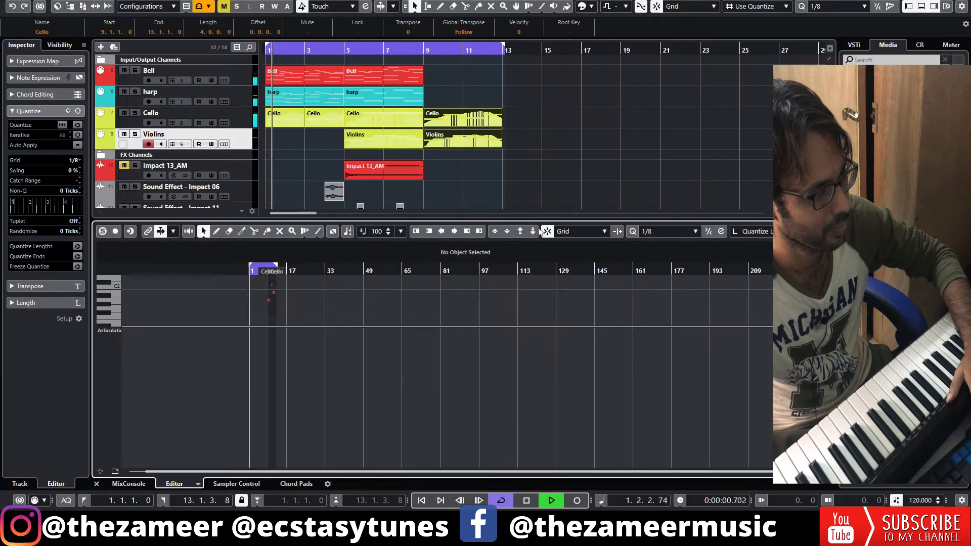
key("Return")
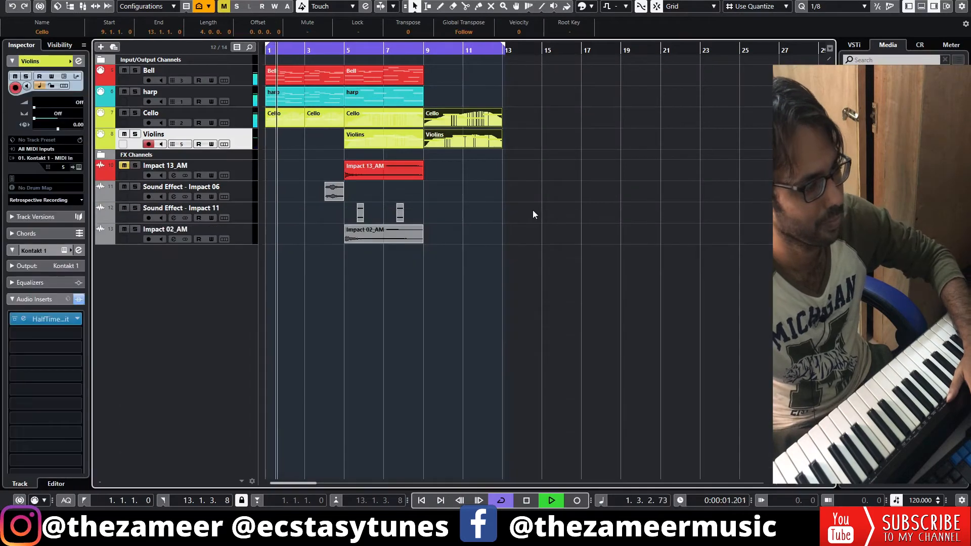
left_click(533, 210)
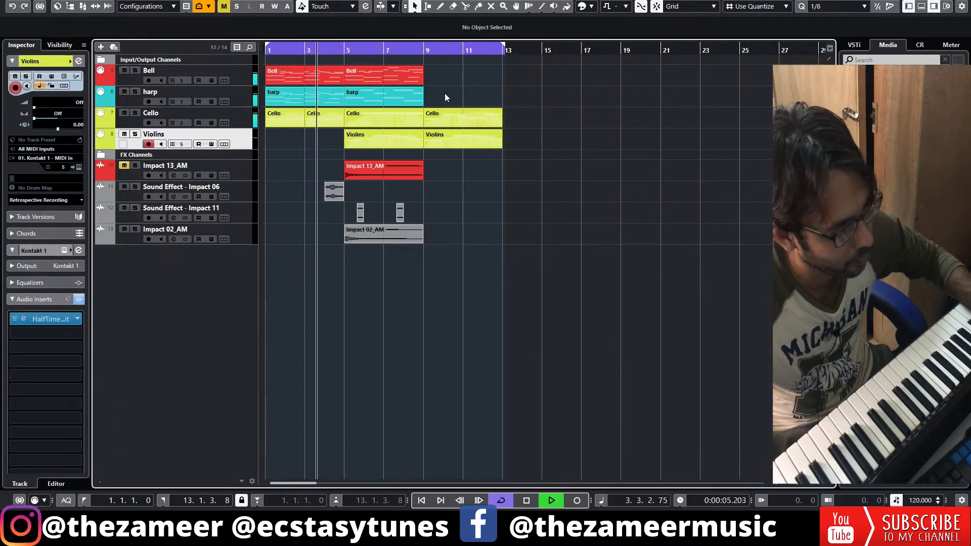
Step: Play the twelve-bar arrangement to hear the Cello and Violins from bar 9, and stop playback
left_click(412, 101)
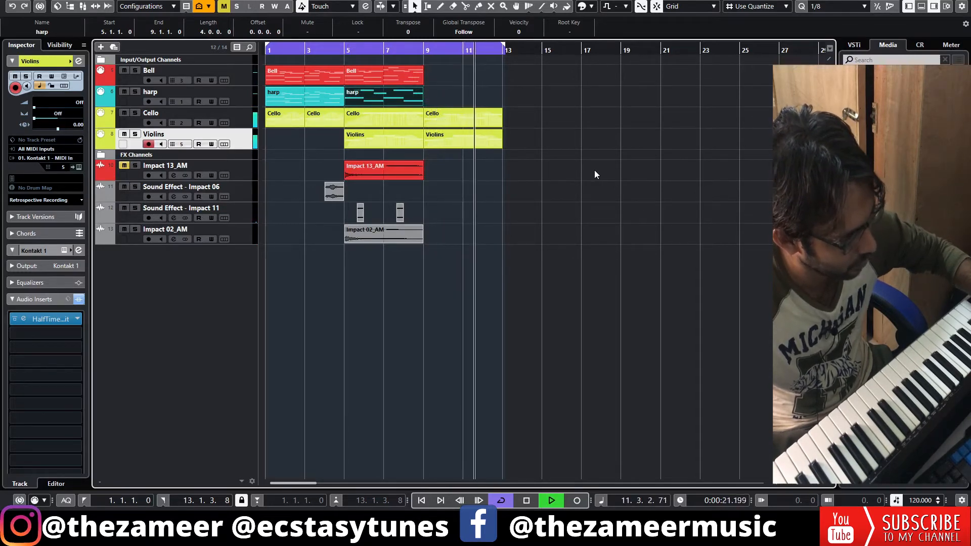
left_click(516, 198)
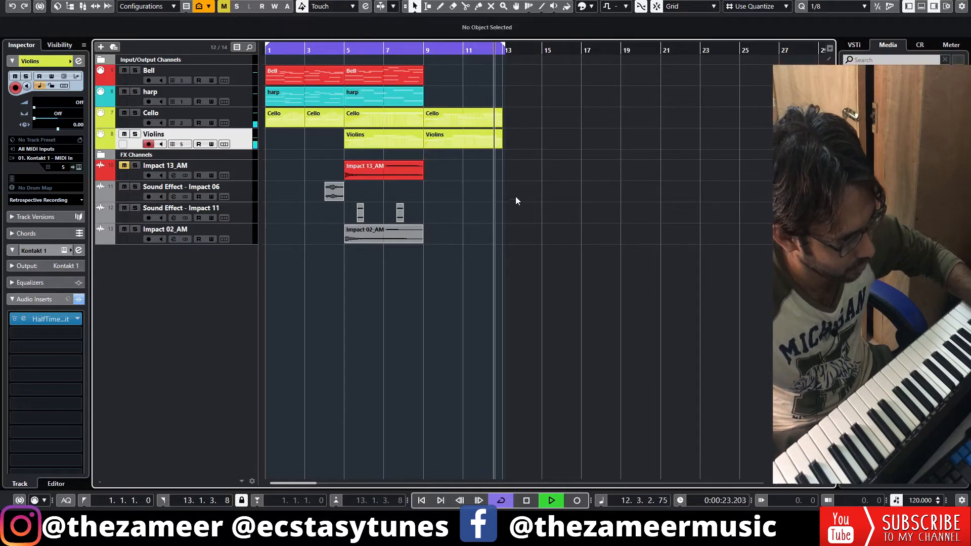
key("space")
Step: Redraw the CC 1 (Modulation) curve of the bar 9 Cello part from bar 10 to bar 13
double_click(475, 144)
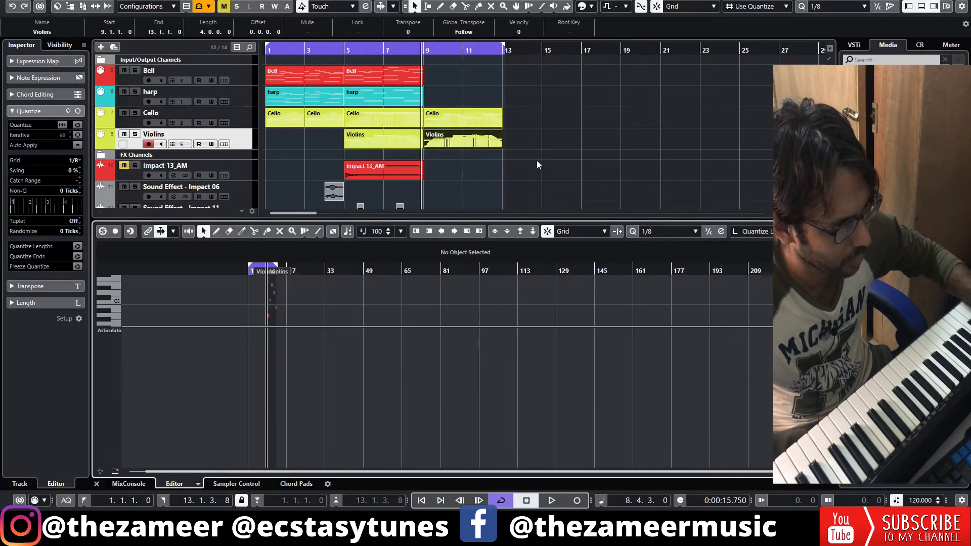
left_click(448, 121)
double_click(448, 122)
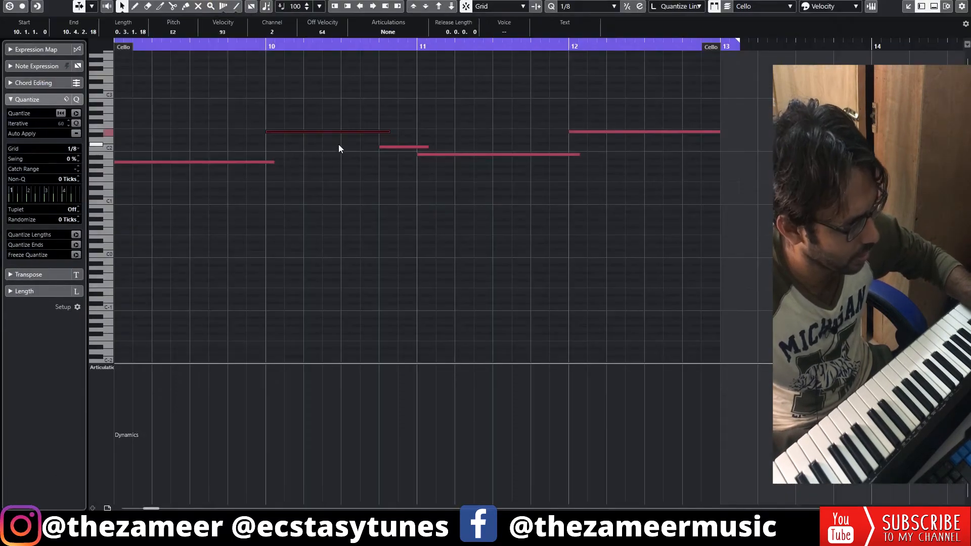
left_click(104, 368)
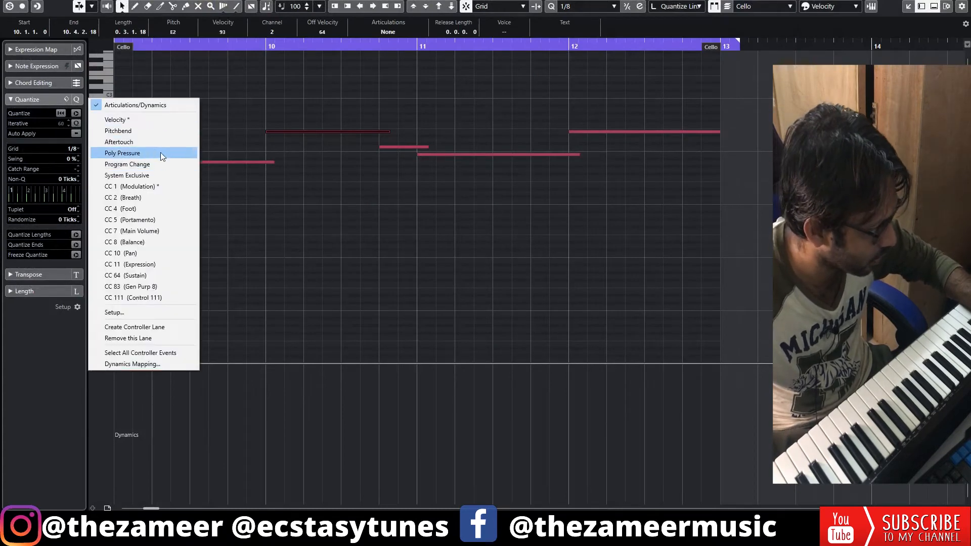
left_click(165, 187)
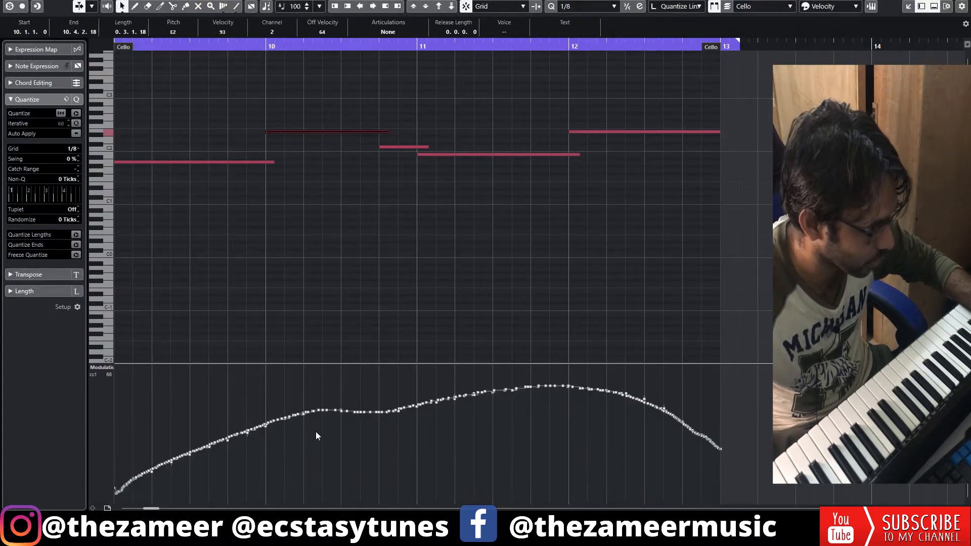
mouse_move(257, 428)
left_mouse_down()
mouse_move(402, 440)
mouse_move(455, 424)
mouse_move(533, 428)
mouse_move(661, 412)
mouse_move(721, 455)
left_mouse_up()
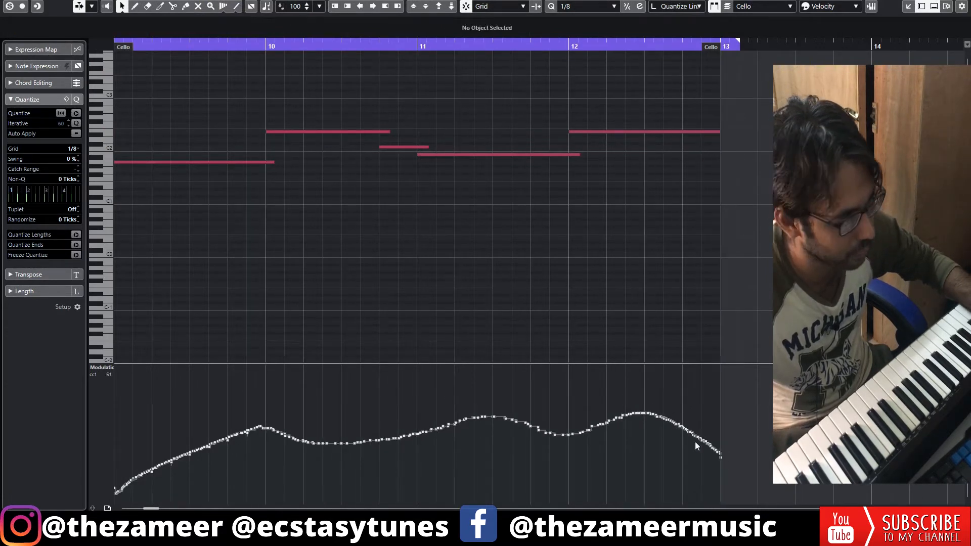
Step: Play the bar 9 Cello part and lower its bar 12 note one octave to E1
key("space")
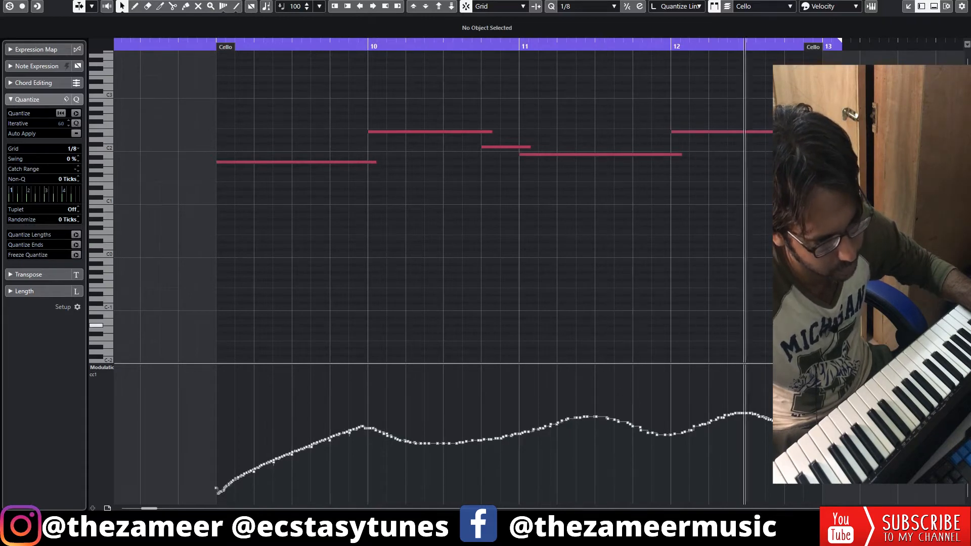
key("space")
left_click(797, 132)
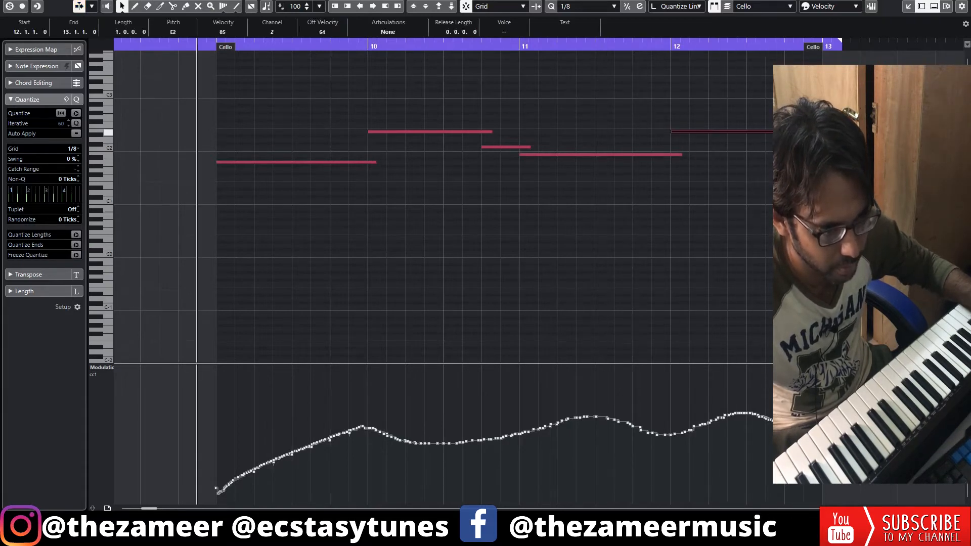
left_click(748, 184)
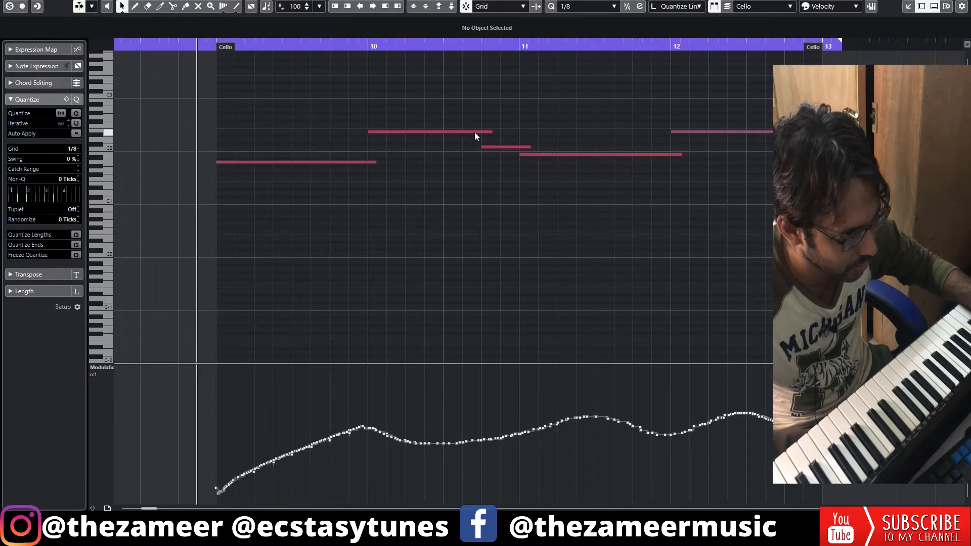
left_click(713, 132)
key("shift+Down")
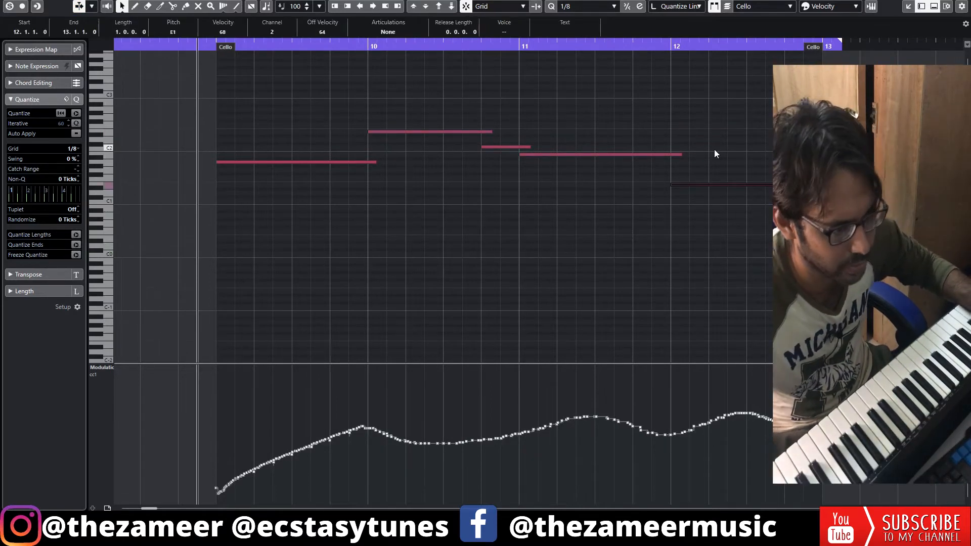
Step: Play the edited Cello part with the other layers and return to the arrangement
key("space")
left_click(789, 6)
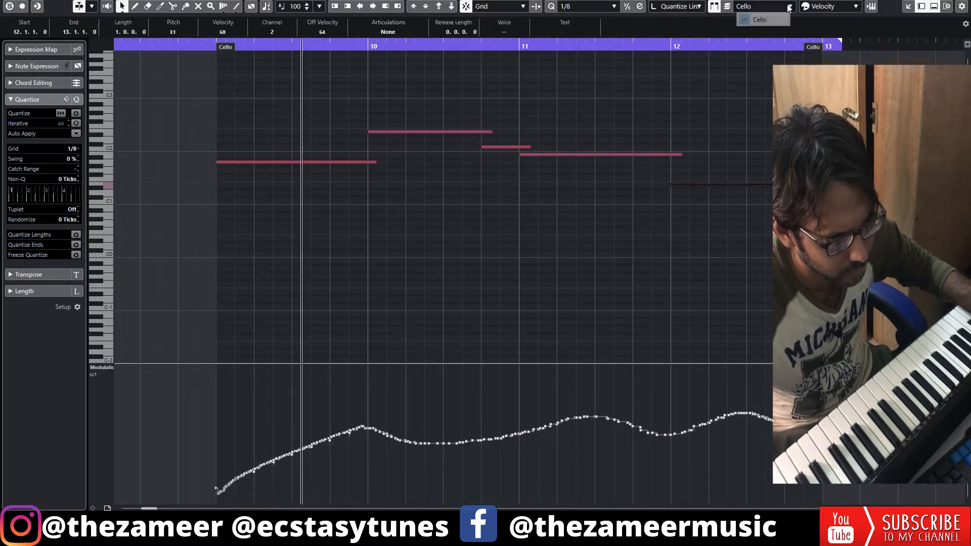
left_click(800, 102)
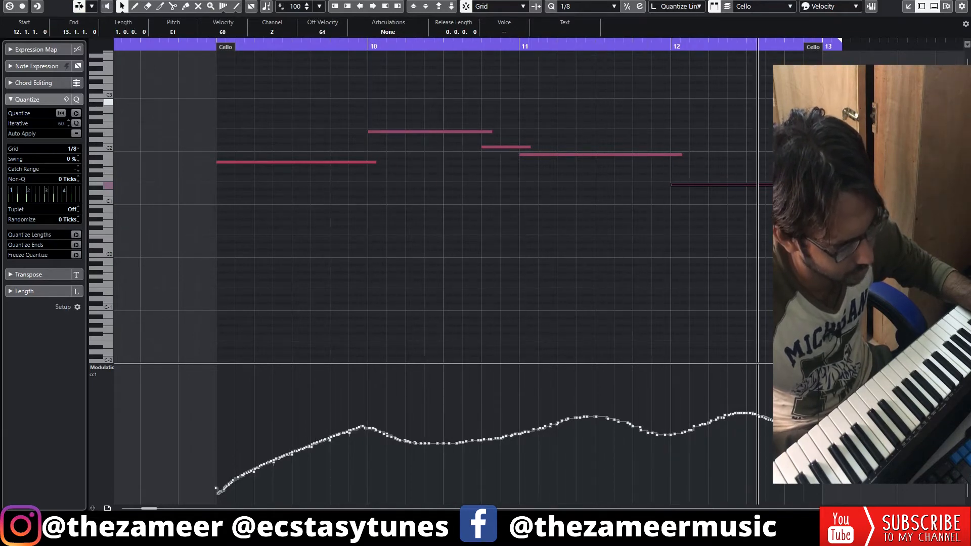
key("Escape")
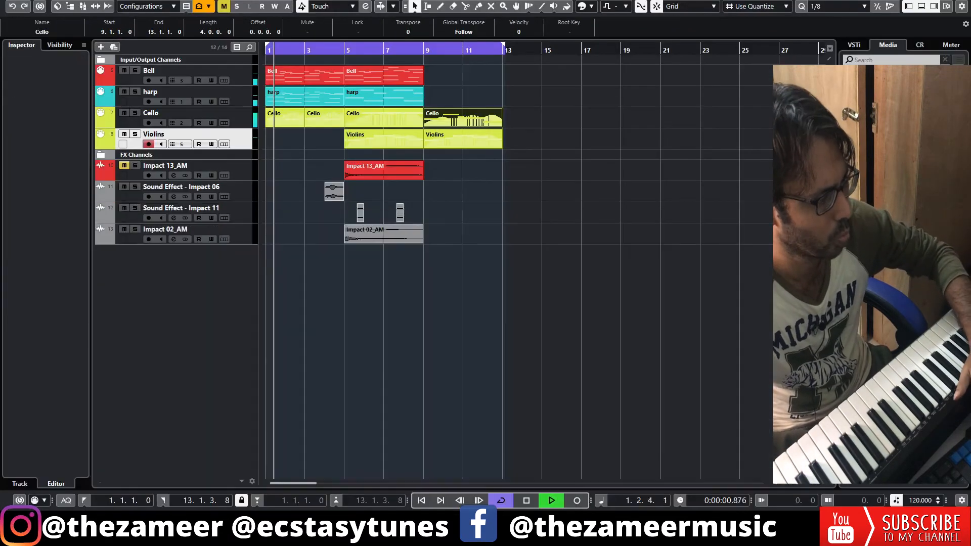
left_click(525, 197)
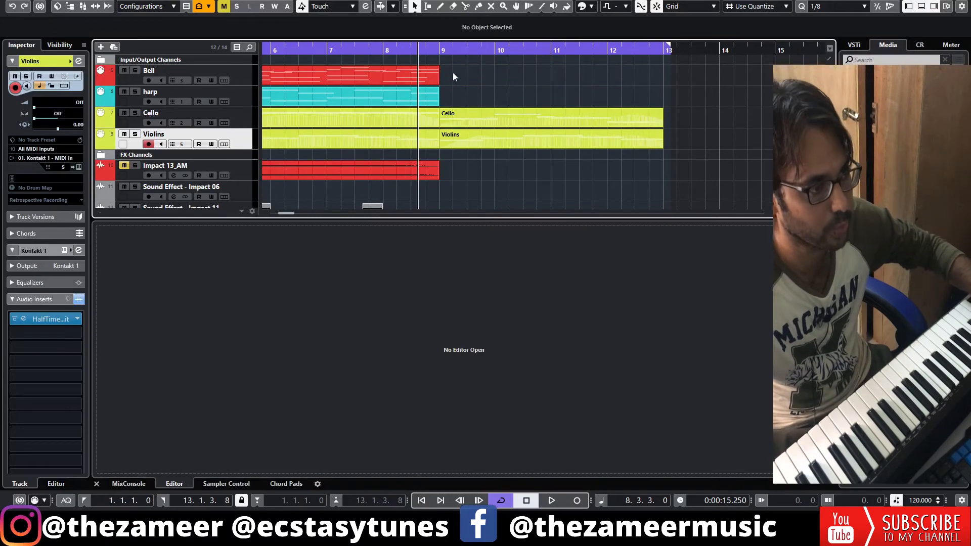
Step: Create a Bell part from bar 9 to bar 13 and draw a bar 9 pattern on A2, D#3 and G3
mouse_move(445, 75)
left_mouse_down()
mouse_move(719, 95)
mouse_move(663, 88)
left_mouse_up()
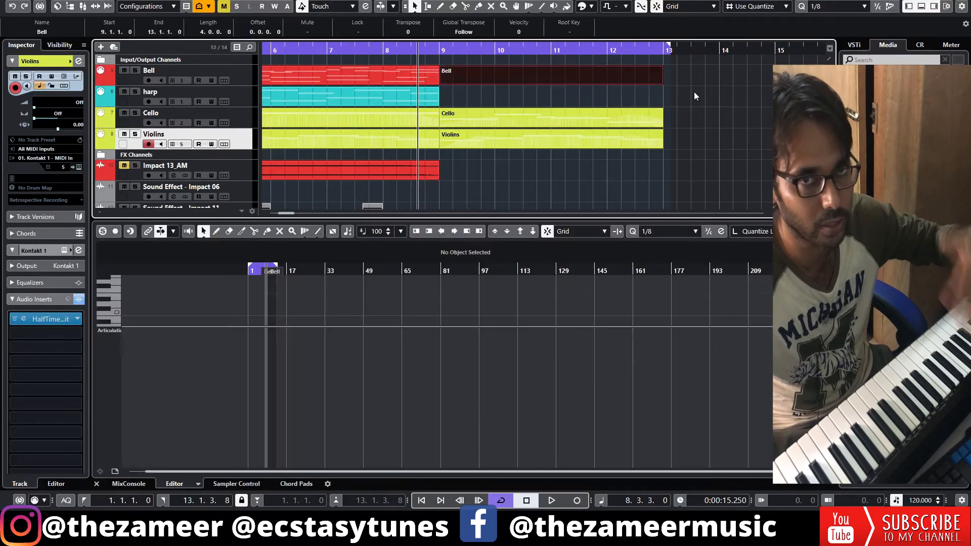
double_click(470, 80)
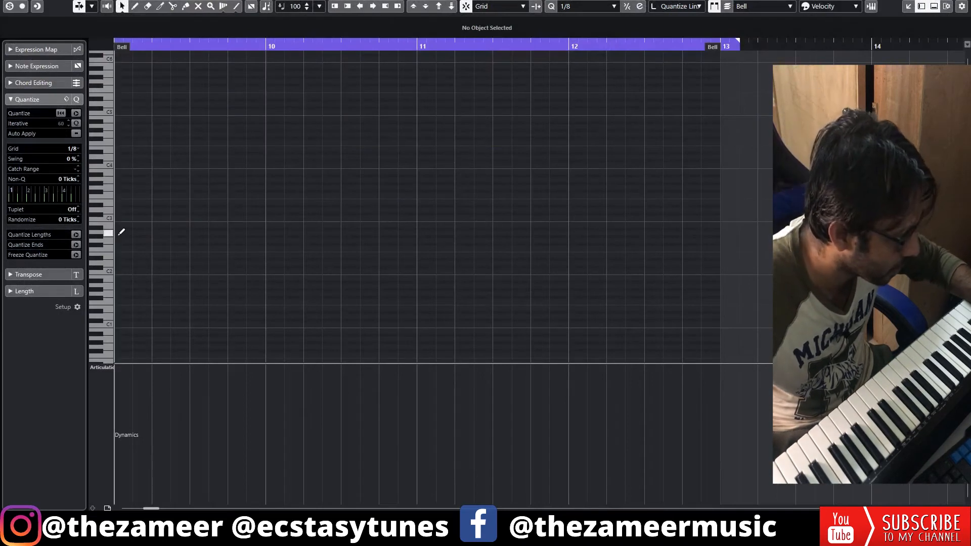
left_click_drag(121, 231, 199, 231)
left_click(244, 233)
left_click_drag(326, 188, 449, 188)
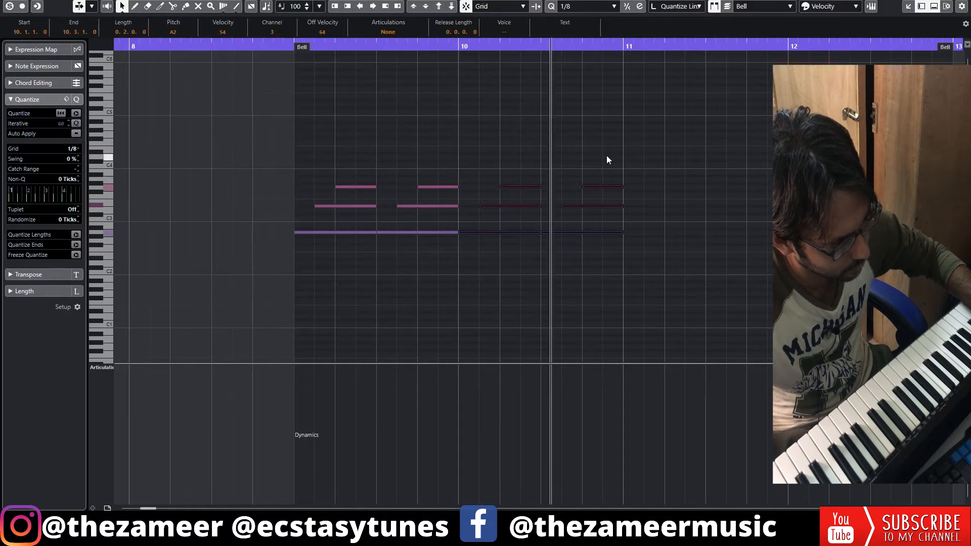
Step: Duplicate the Bell pattern through bar 12 and lower the notes from bar 11 to E2, B2 and D3
left_click_drag(684, 152, 324, 283)
key("ctrl+d")
key("space")
left_click_drag(651, 152, 964, 271)
key("Down")
key("Down")
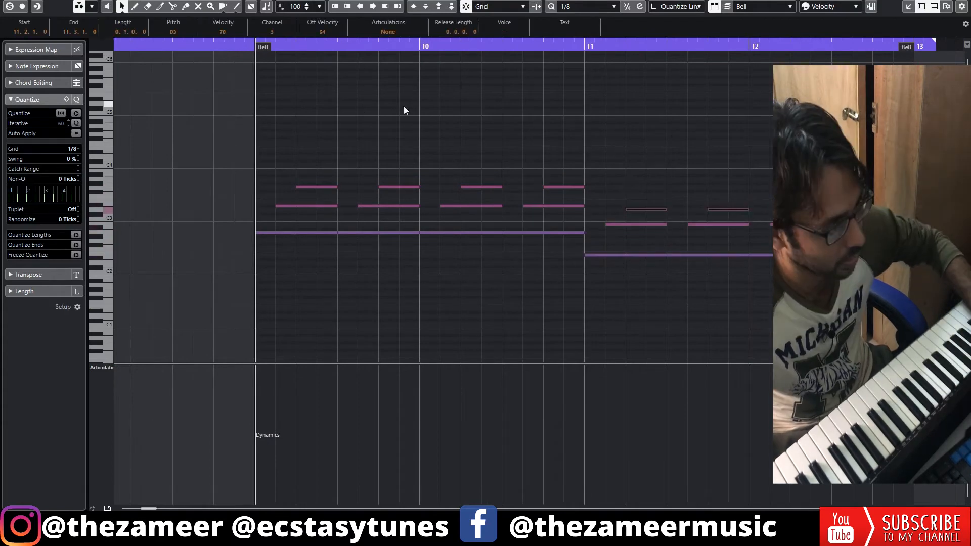
Step: Play the Bell part and delete its upper notes in the second half of bars 9 and 10
key("space")
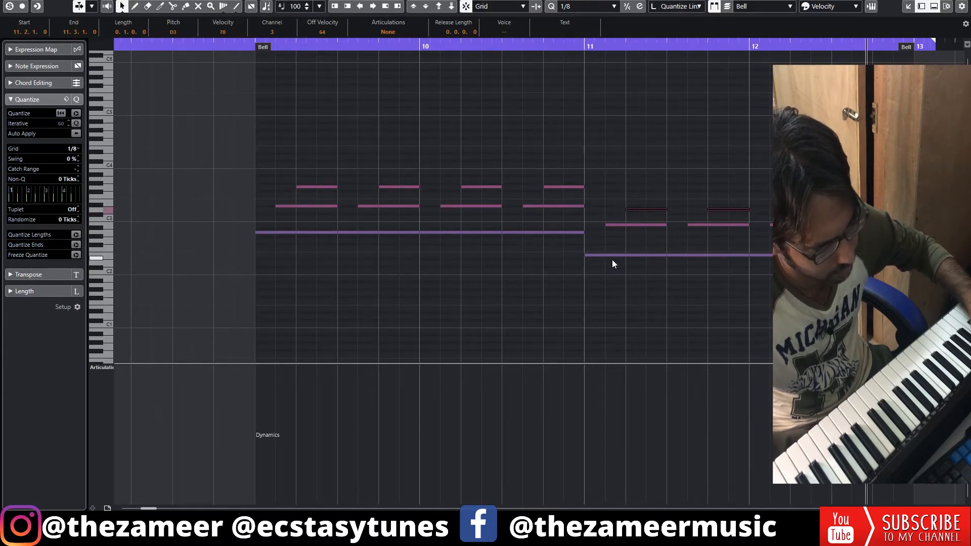
key("space")
left_click_drag(386, 173, 392, 208)
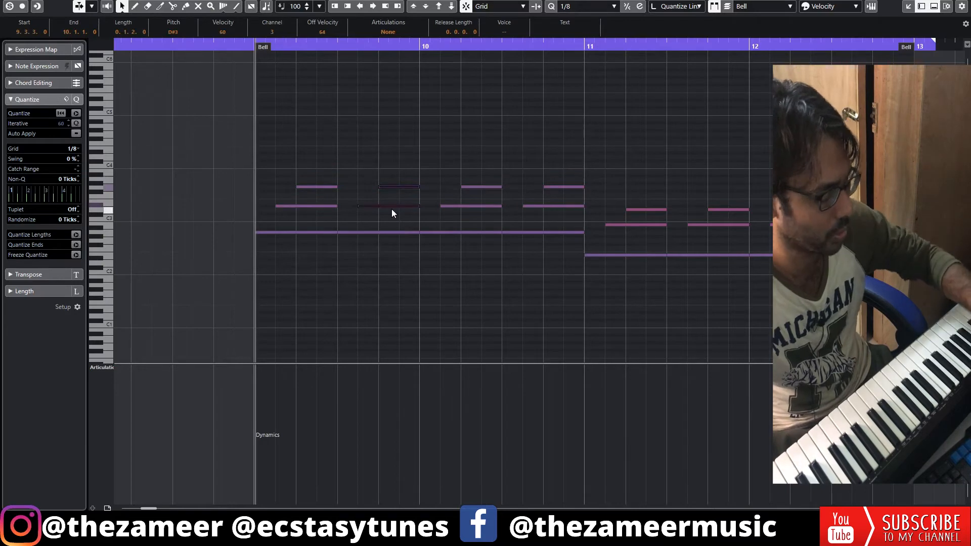
key("Delete")
left_click_drag(565, 199, 558, 218)
key("Delete")
Step: Delete the upper Bell notes in the second half of bars 11 and 12 and return to the arrangement
key("space")
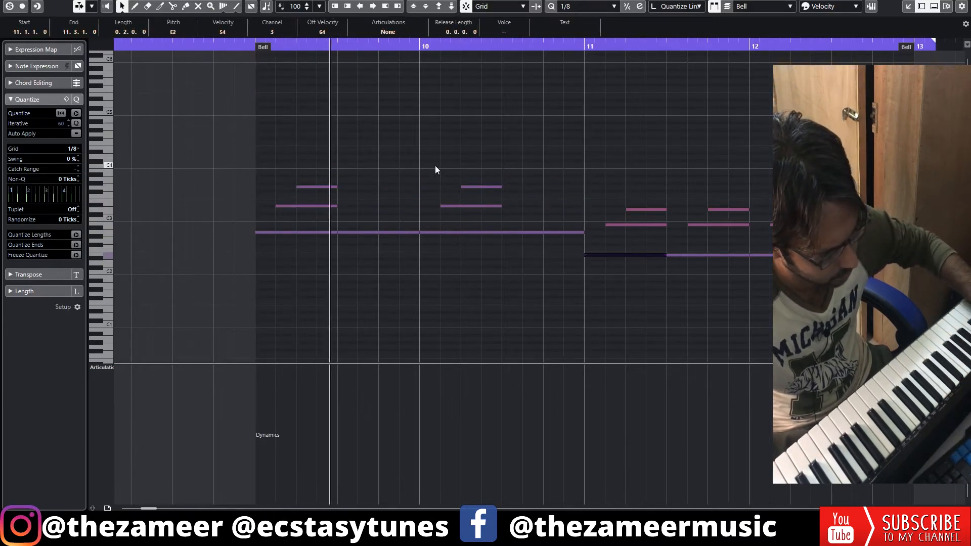
left_click_drag(700, 184, 738, 237)
key("Delete")
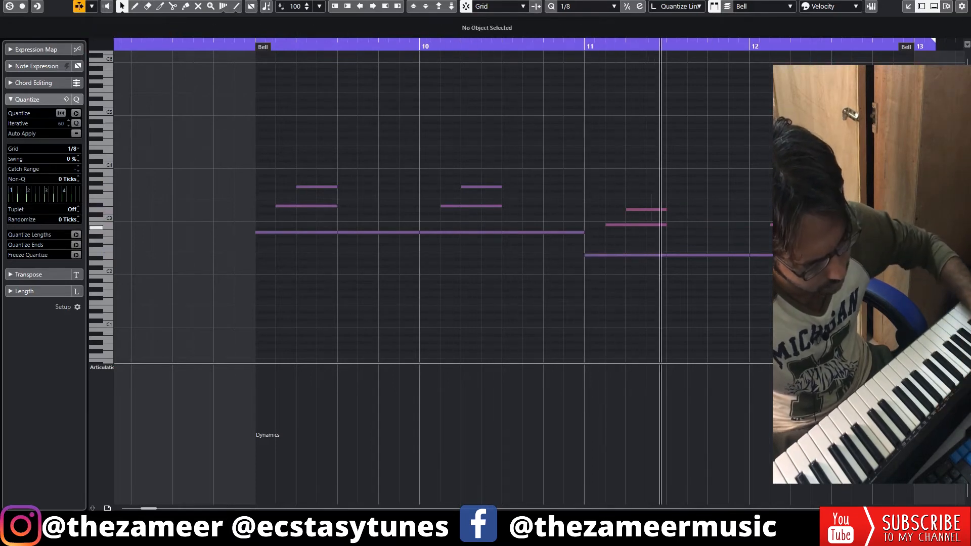
left_click_drag(636, 197, 665, 235)
key("super")
left_click_drag(811, 188, 814, 195)
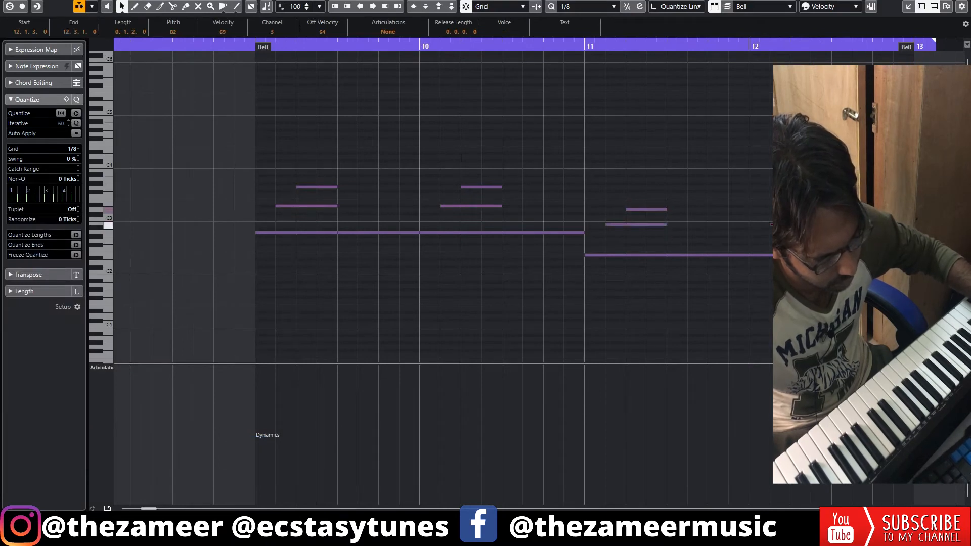
left_click(813, 195)
key("Return")
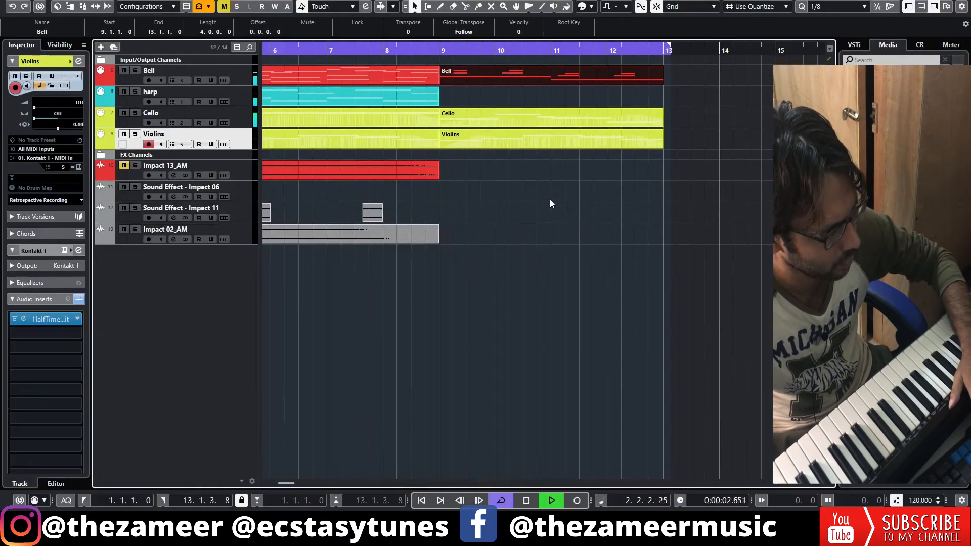
Step: Shorten the Impact 02_AM clip at bar 5 to about two and a half bars and place two-bar copies at bars 9 and 11
left_click(550, 200)
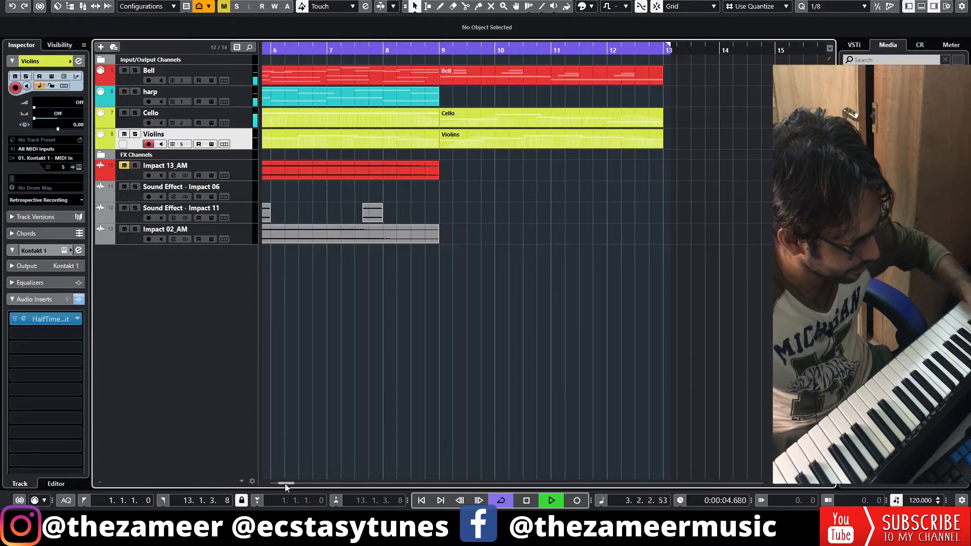
left_click_drag(284, 485, 276, 484)
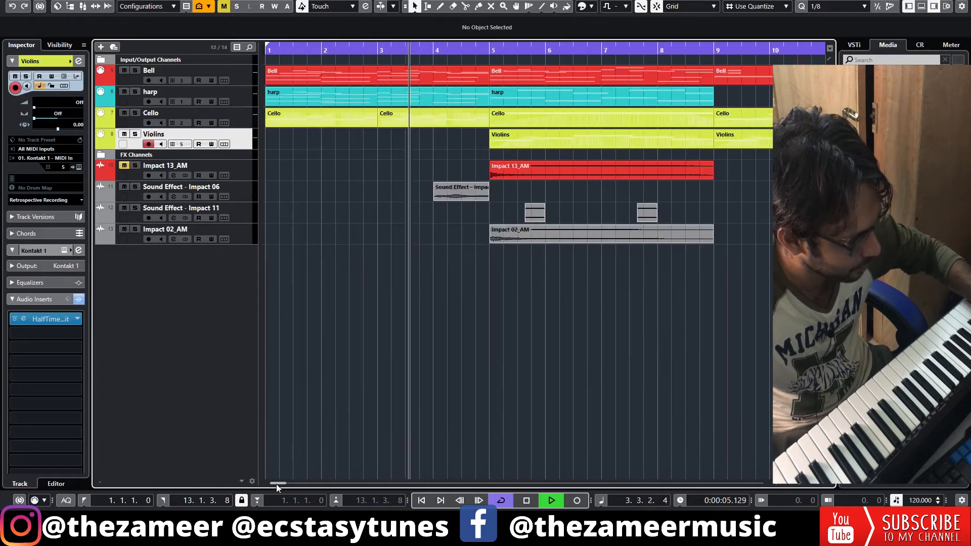
left_click(799, 485)
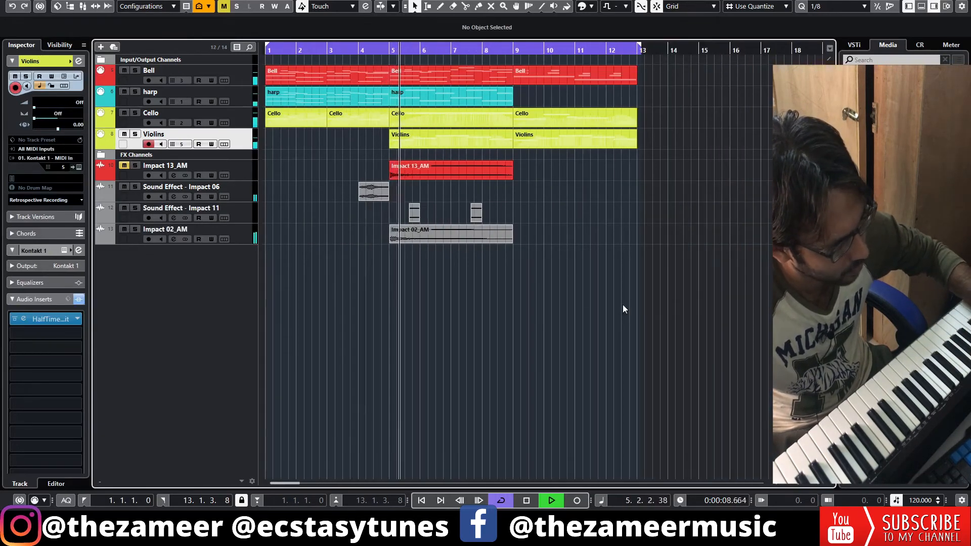
left_click(510, 243)
left_click_drag(510, 244, 466, 244)
left_click_drag(410, 232, 532, 233)
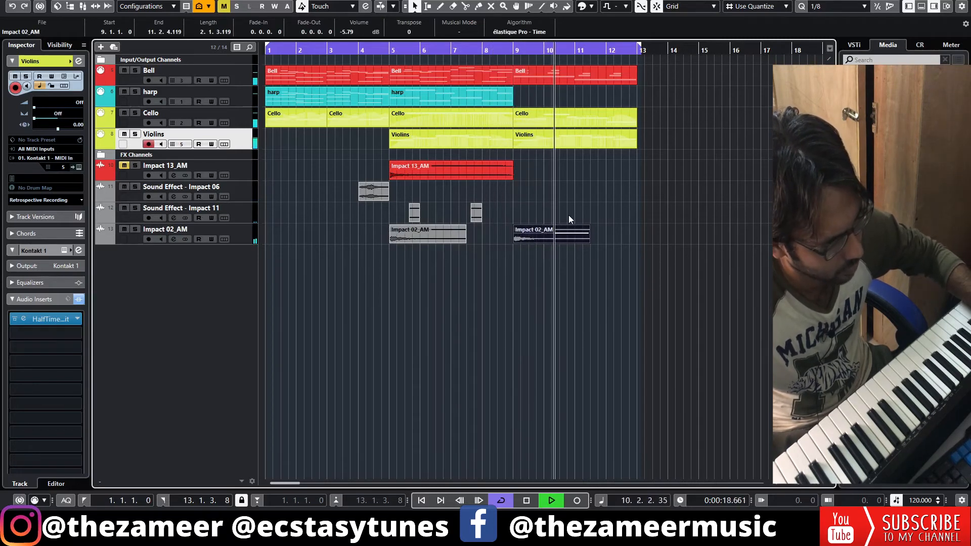
left_click_drag(589, 242, 572, 244)
key("ctrl+d")
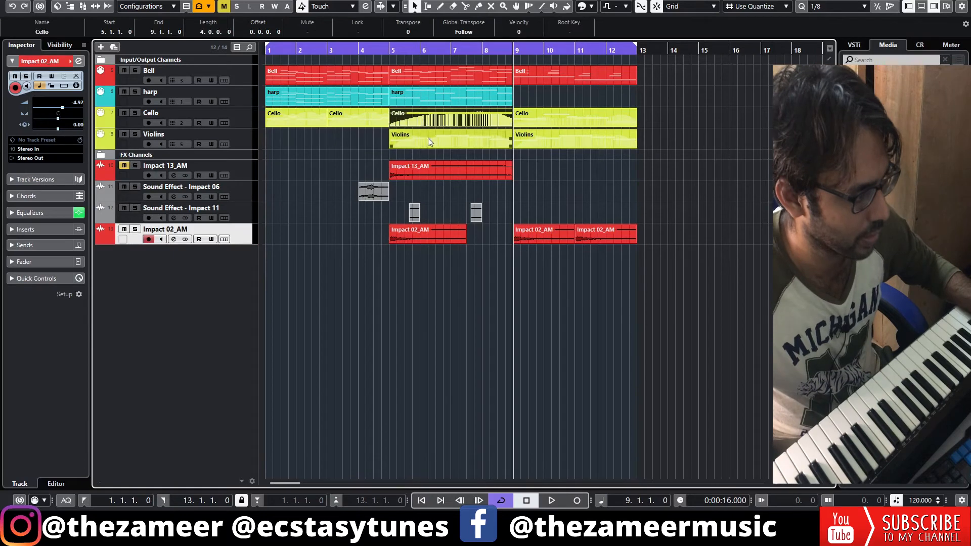
Step: Extend Bell and Cello to bar 17 and move the bar 3 Cello part to the Violins track at bar 13, repeating it at bar 15
left_click(348, 117)
left_click_drag(355, 120, 662, 136)
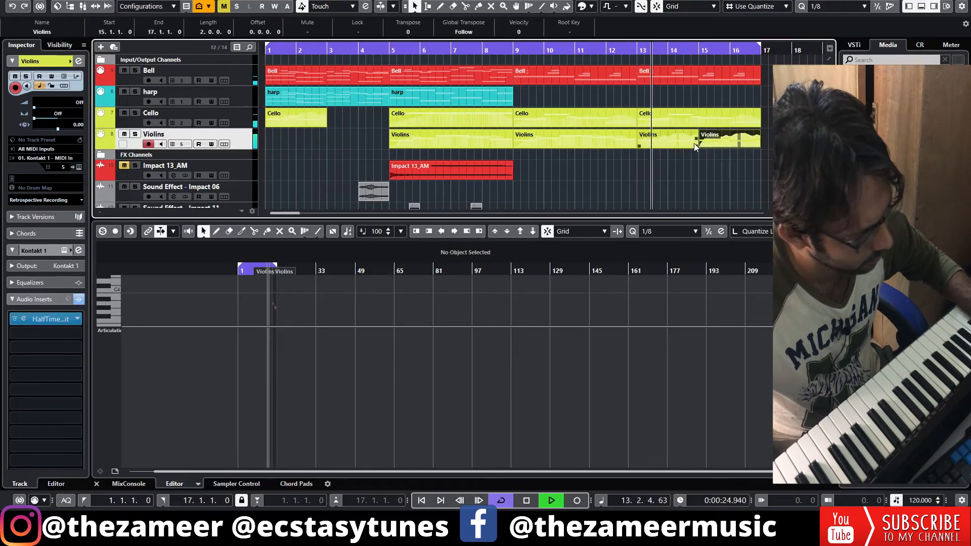
left_click(730, 143)
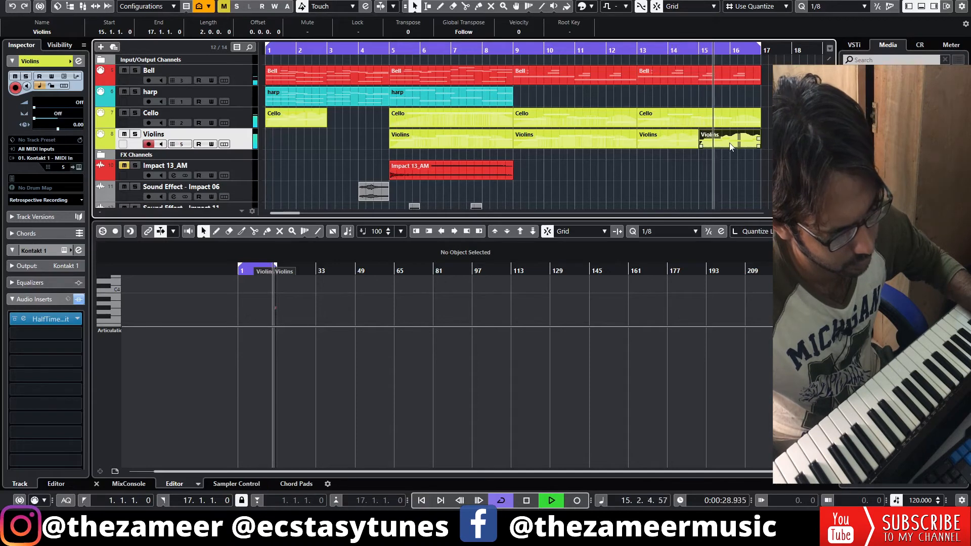
left_click(768, 127)
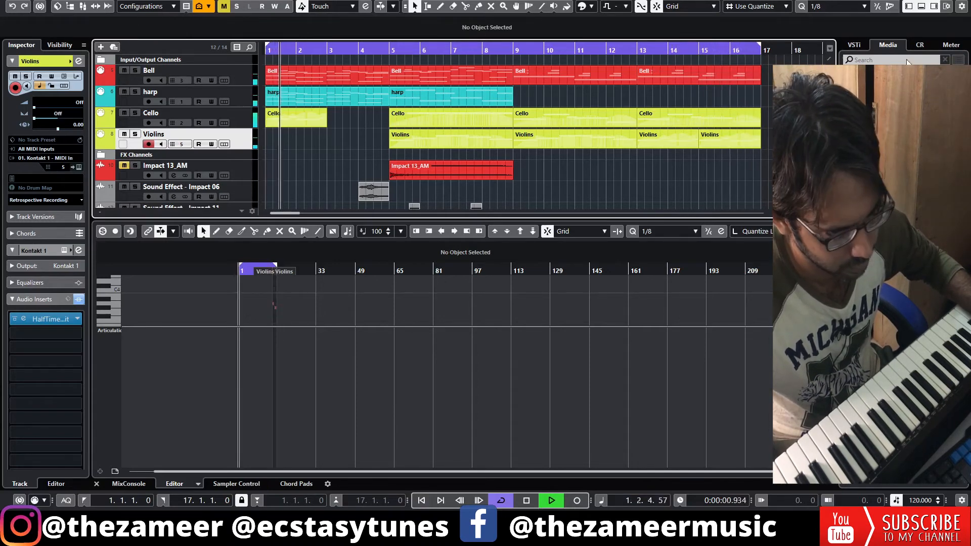
left_click(922, 6)
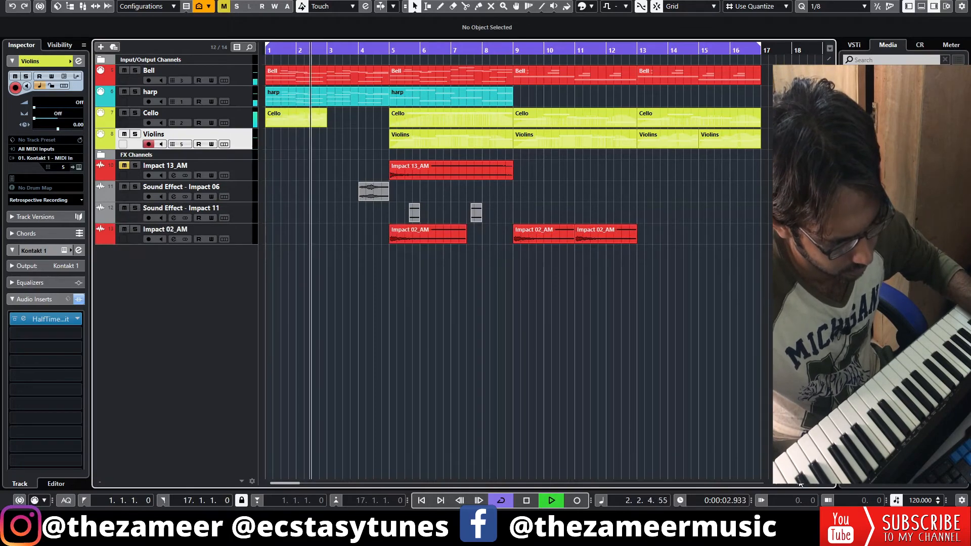
key("h")
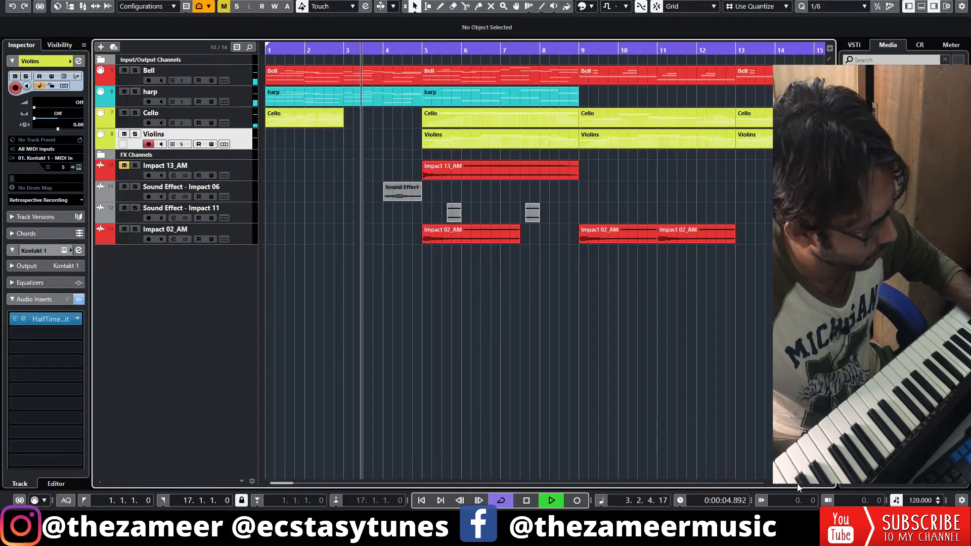
Step: Colour the Sound Effect - Impact 06 and Sound Effect - Impact 11 tracks red
left_click(238, 195)
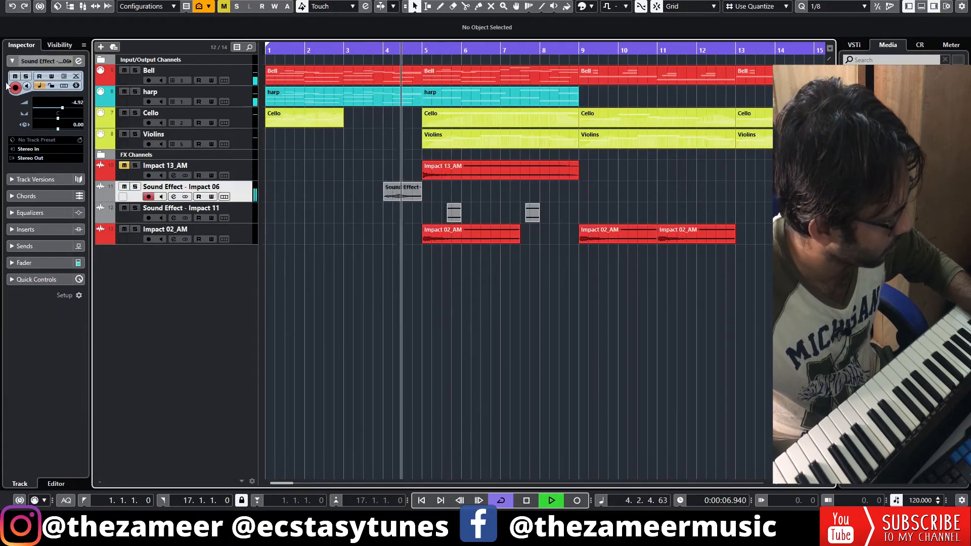
left_click(71, 61)
left_click(80, 89)
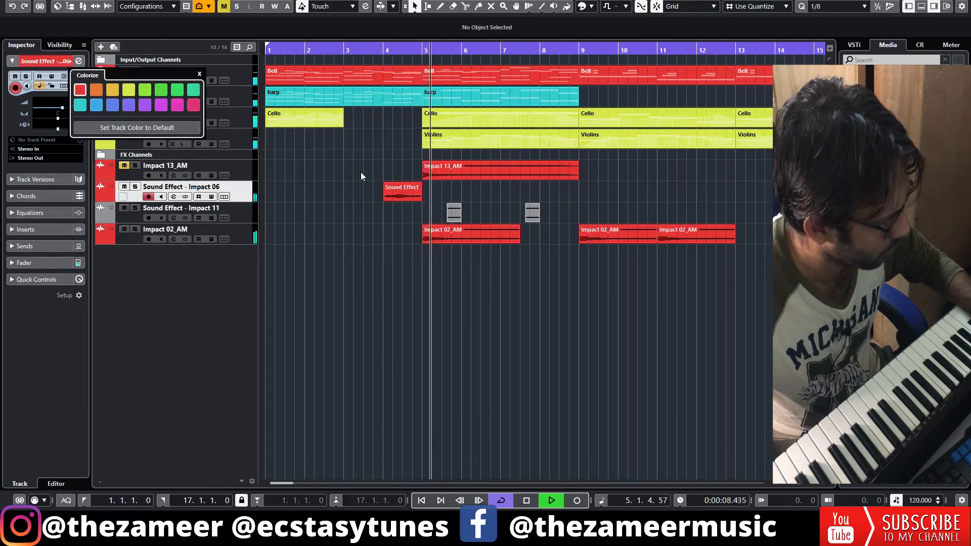
left_click(554, 221)
left_click(225, 220)
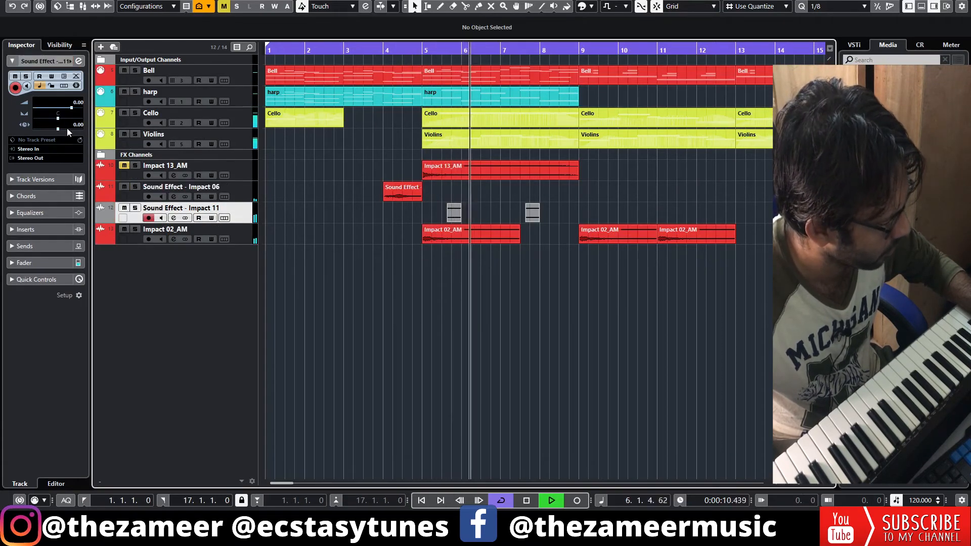
left_click(71, 63)
left_click(80, 90)
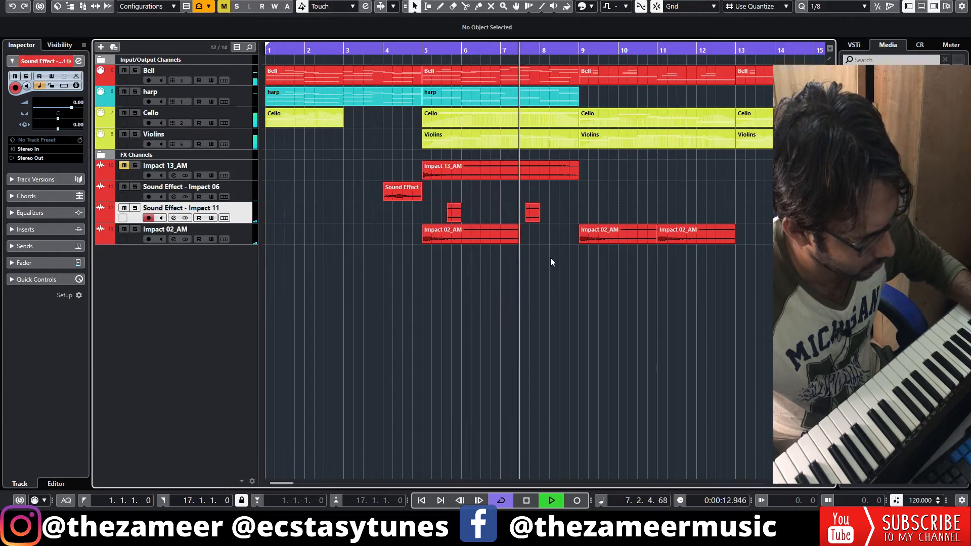
Step: Raise the lower short notes in bars 9 and 10 of the Bell part by one semitone and return to the arrangement
left_click_drag(812, 484, 798, 483)
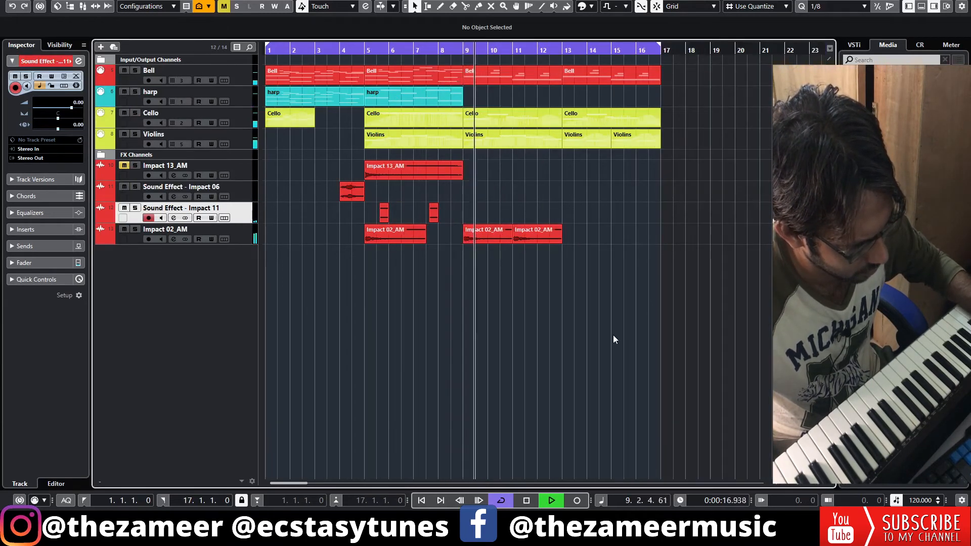
double_click(485, 81)
left_click(816, 231)
scroll(397, 266, "up", 4)
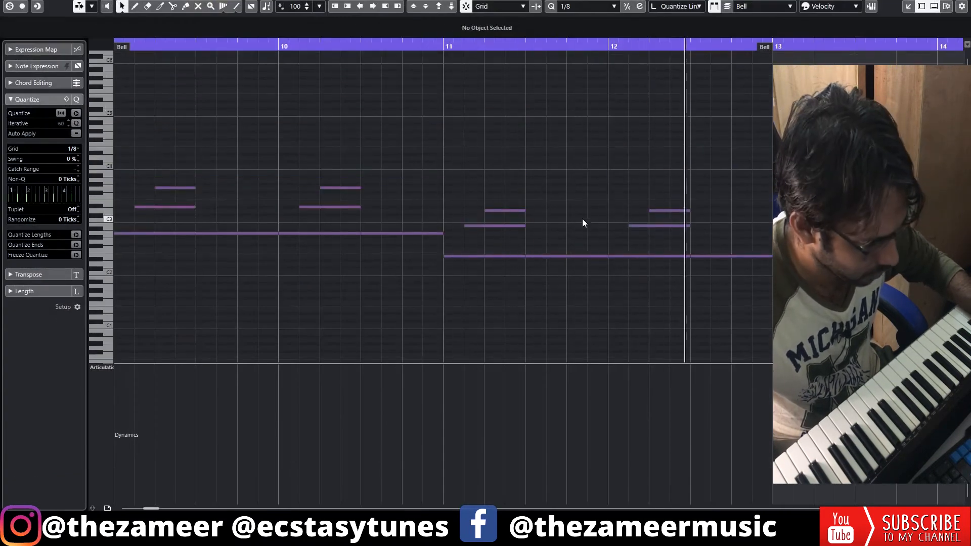
double_click(155, 208, "shift")
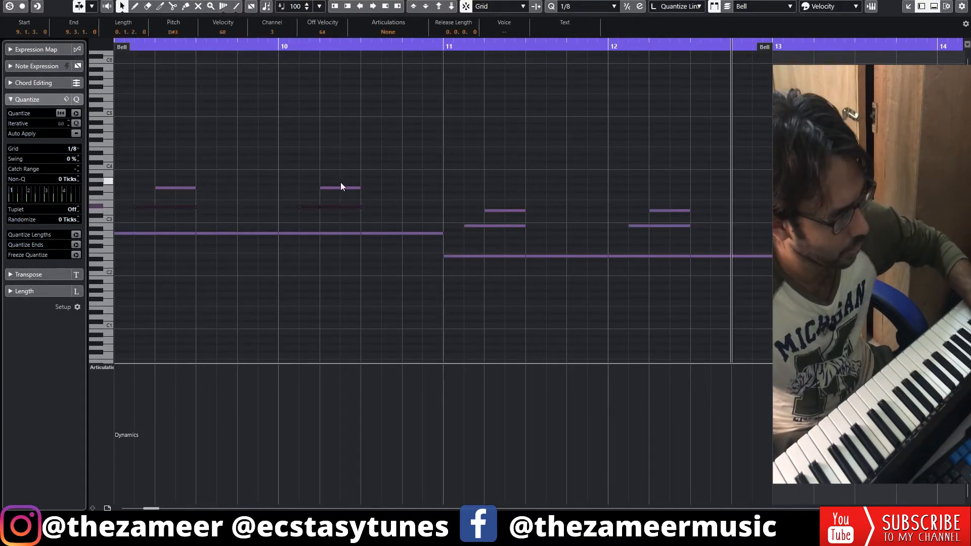
left_click_drag(358, 205, 141, 218)
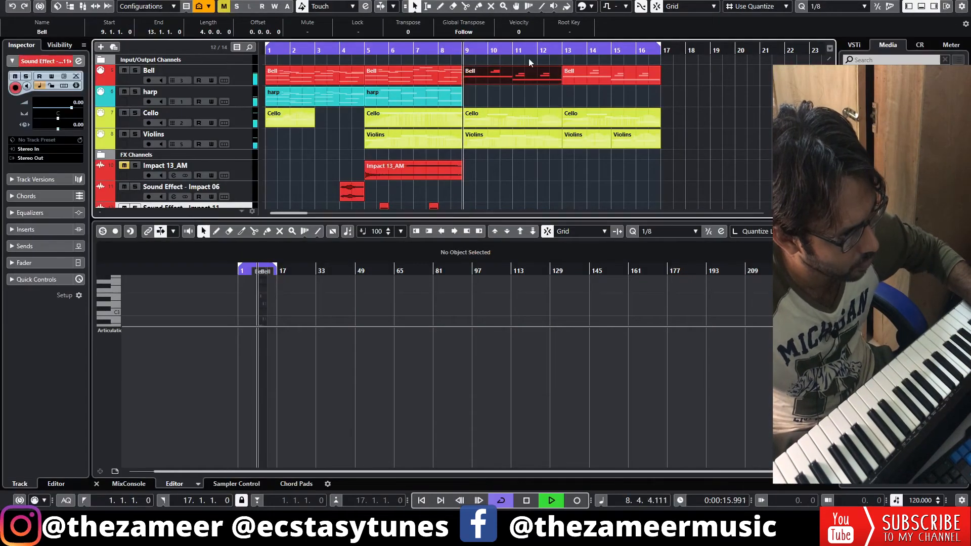
Step: Reopen the Bell part at bar 9 and select its lower short notes in bars 11 and 12 for checking
left_click(578, 77)
left_click(490, 79)
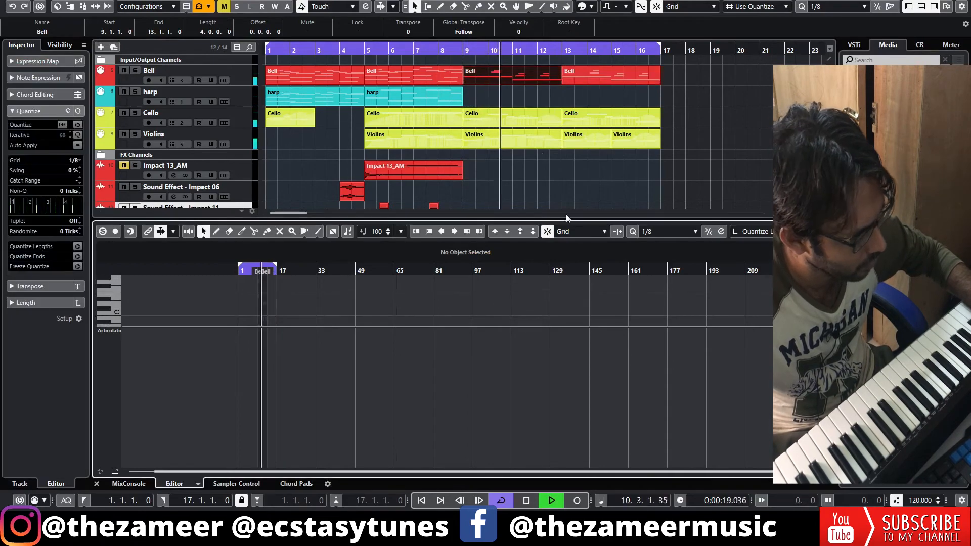
left_click(799, 231)
scroll(339, 226, "up", 4)
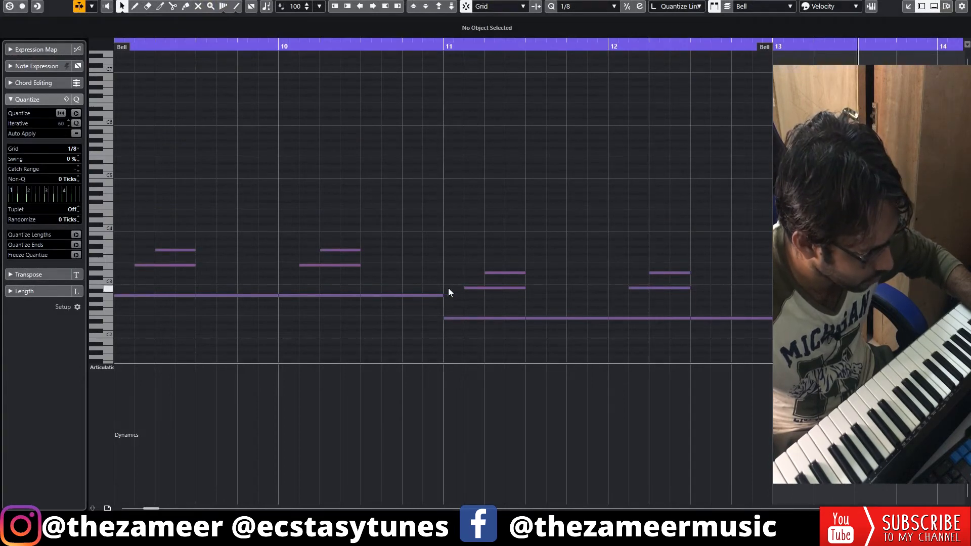
left_click_drag(467, 285, 651, 298)
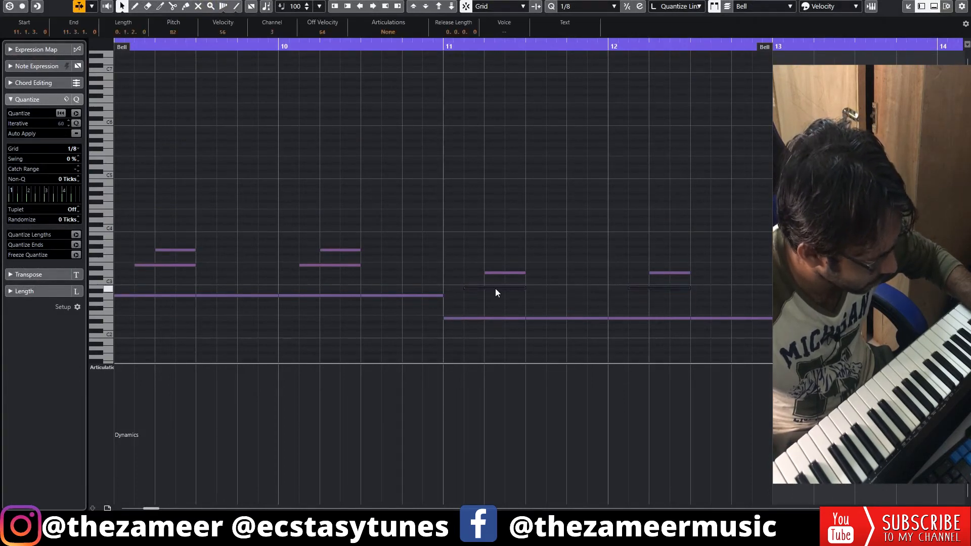
key("Return")
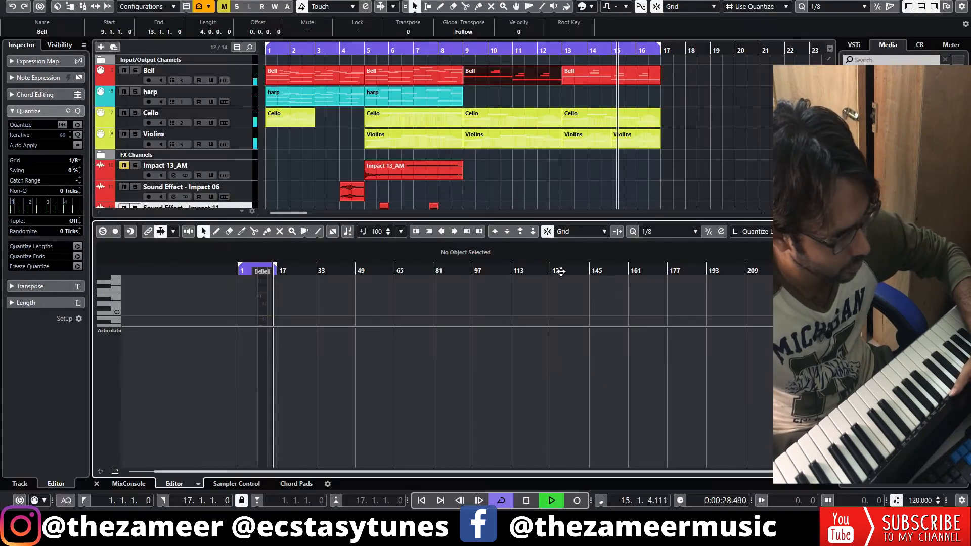
Step: Open the Bell part at bar 13 for note editing
left_click(631, 194)
left_click(599, 76)
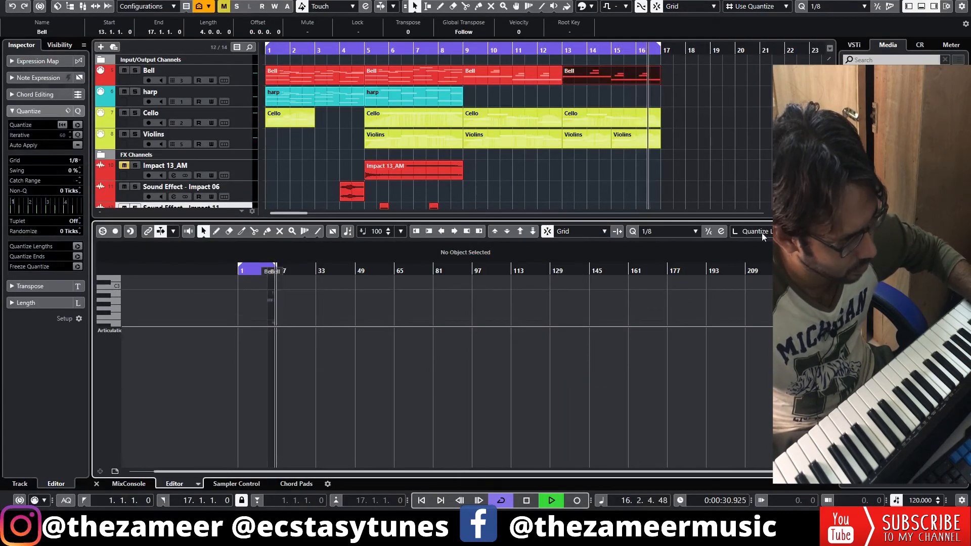
key("Return")
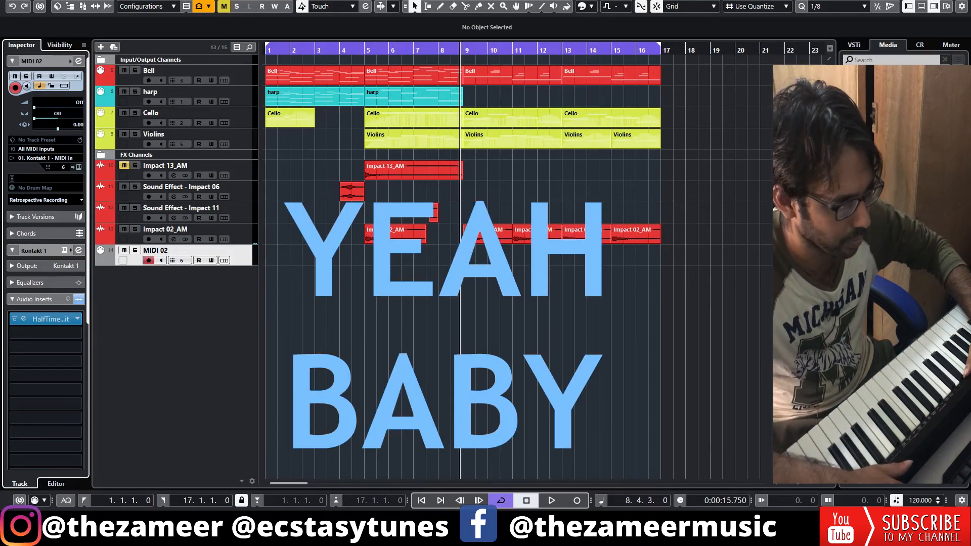
Step: Play the arrangement, capture a melody on the MIDI 02 track over bars 9 to 16, and play it back
key("space")
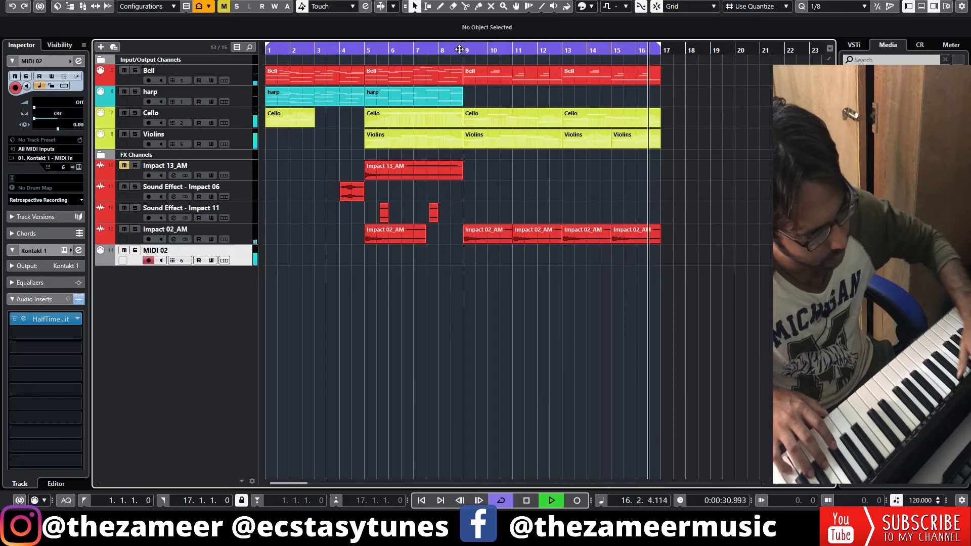
key("space")
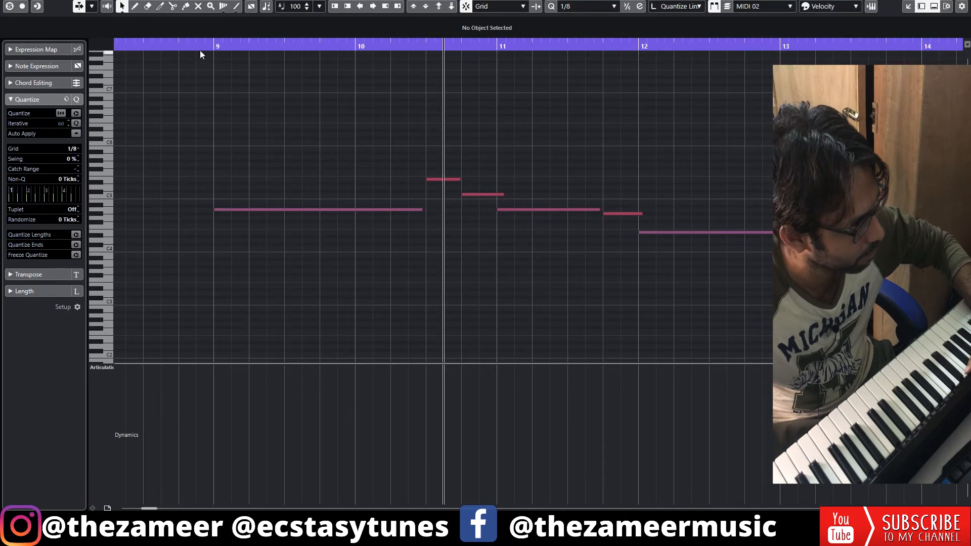
key("space")
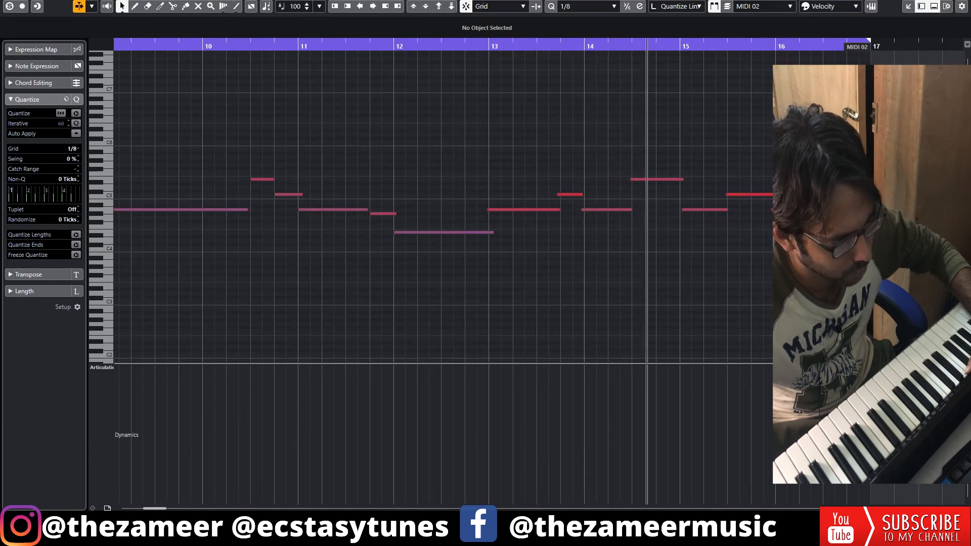
Step: Raise the MIDI 02 note starting at bar 11 by two semitones and play the phrase from bar 9
key("g")
key("g")
key("space")
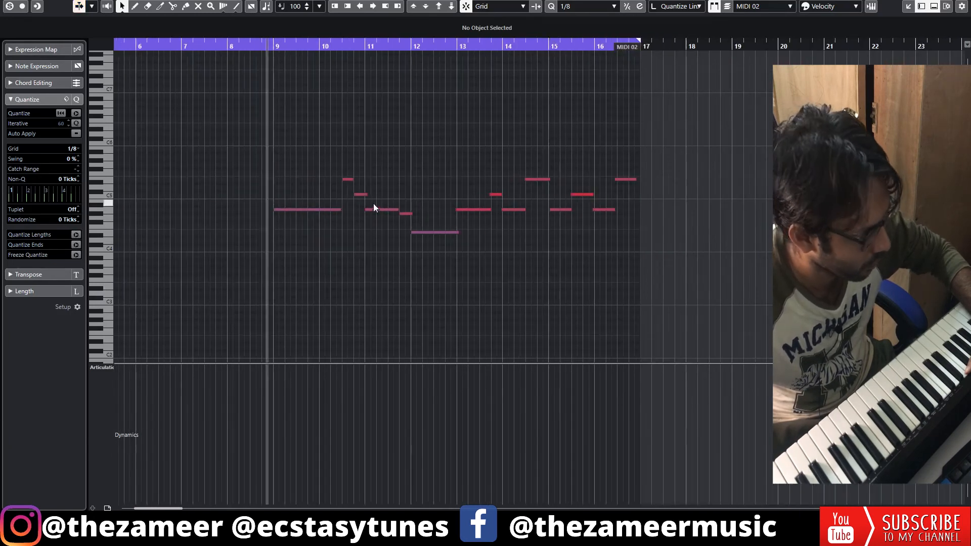
left_click_drag(373, 203, 411, 215)
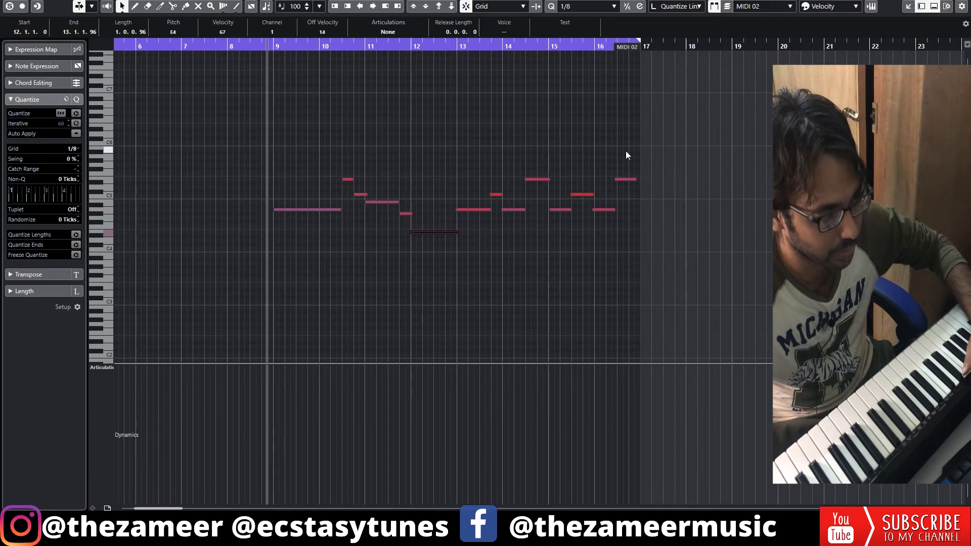
key("space")
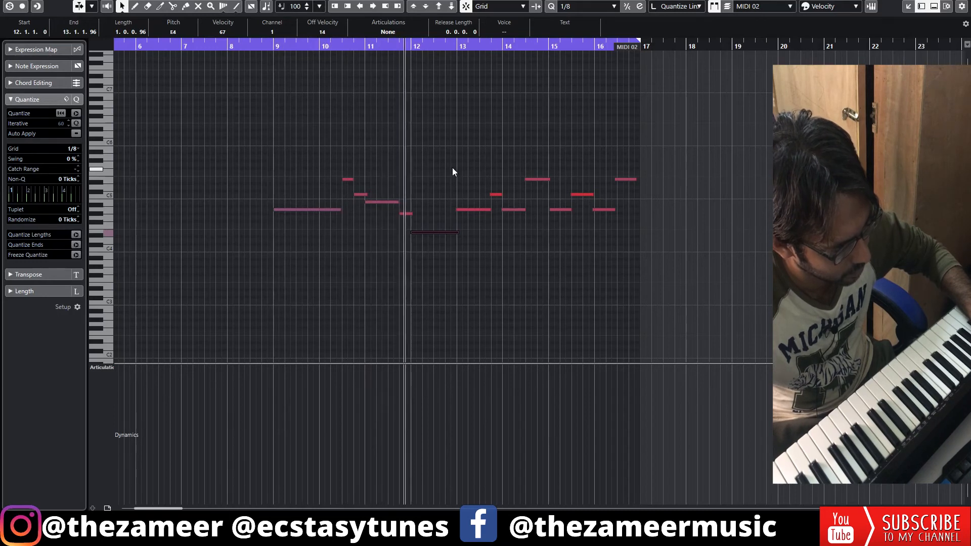
Step: Replace the MIDI 02 notes in bars 13 to 16 with a copy of the phrase from bars 9 to 12
left_click_drag(466, 155, 663, 221)
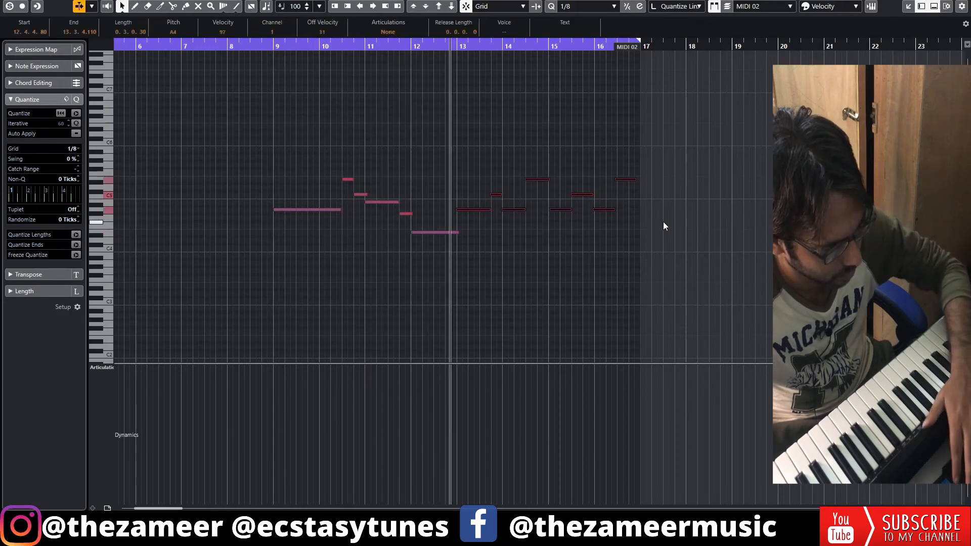
key("Delete")
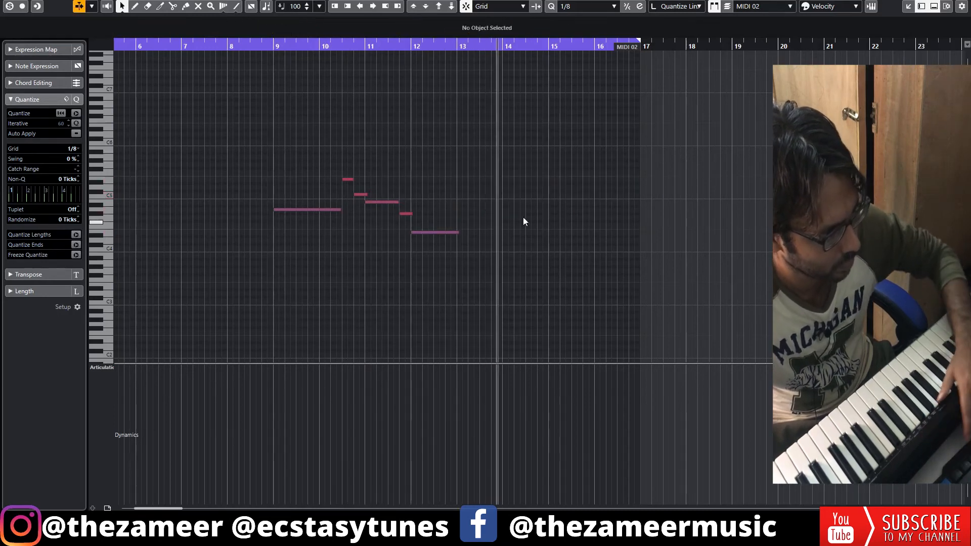
key("space")
left_click_drag(556, 140, 190, 308)
key("ctrl+d")
key("Delete")
key("ctrl+d")
key("q")
key("space")
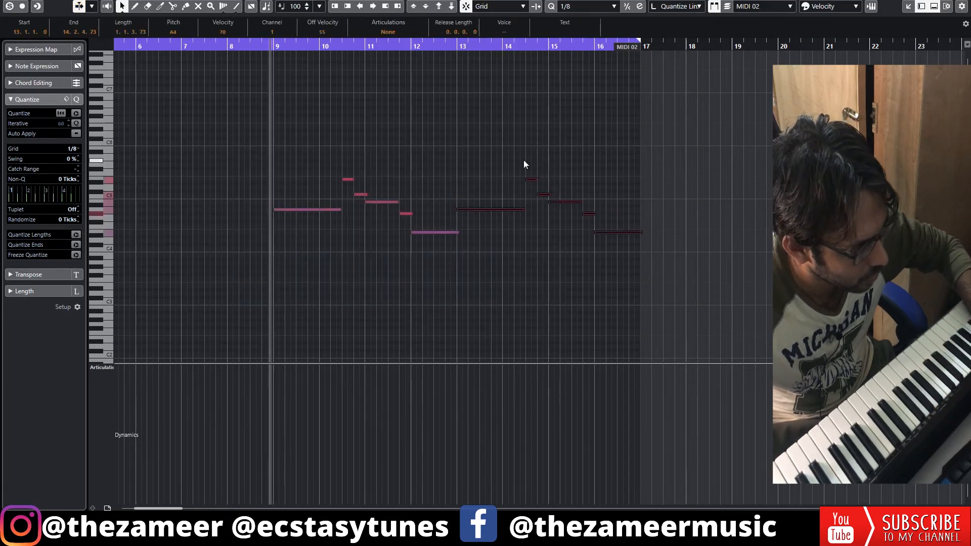
Step: Slightly lengthen the MIDI 02 note starting at bar 15 and return to the arrangement
left_click(511, 243)
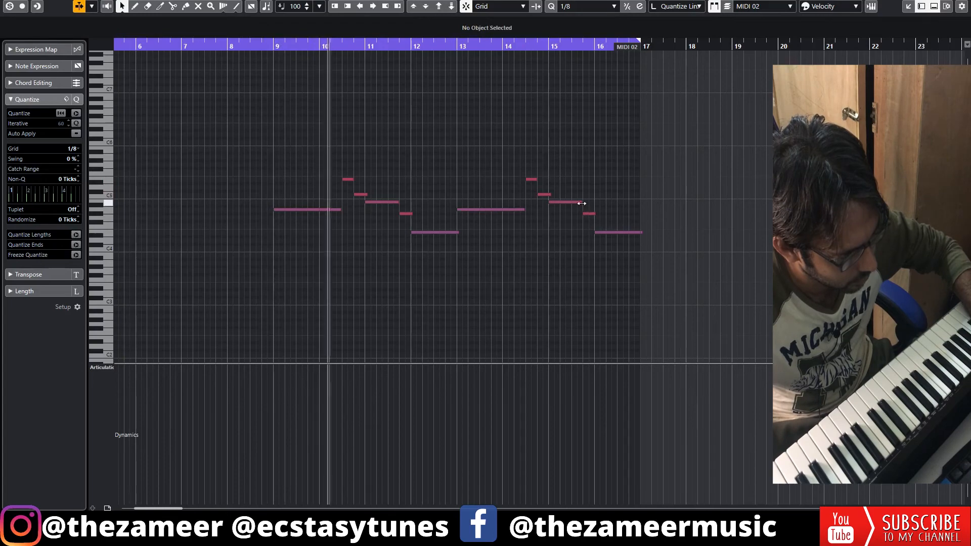
left_click_drag(582, 204, 588, 204)
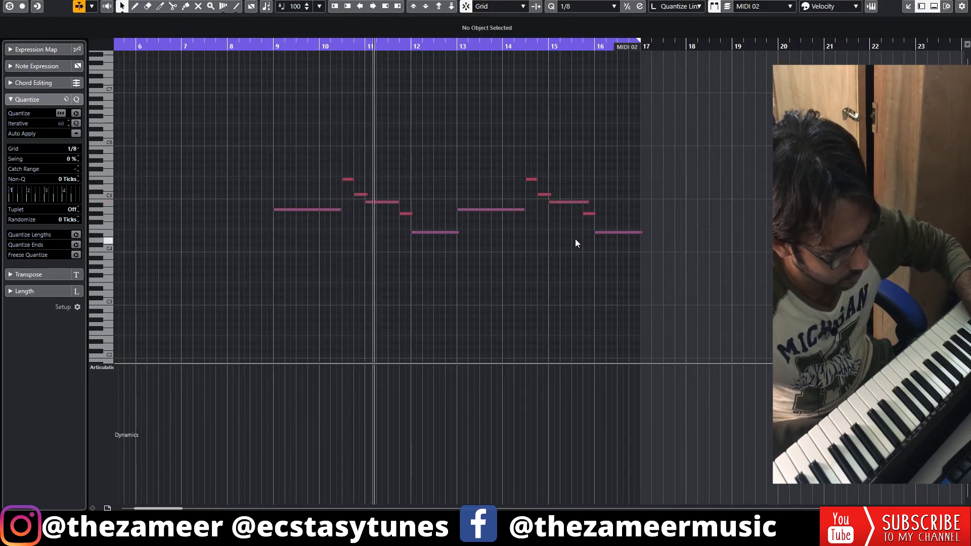
key("Return")
key("Return")
left_click(569, 208)
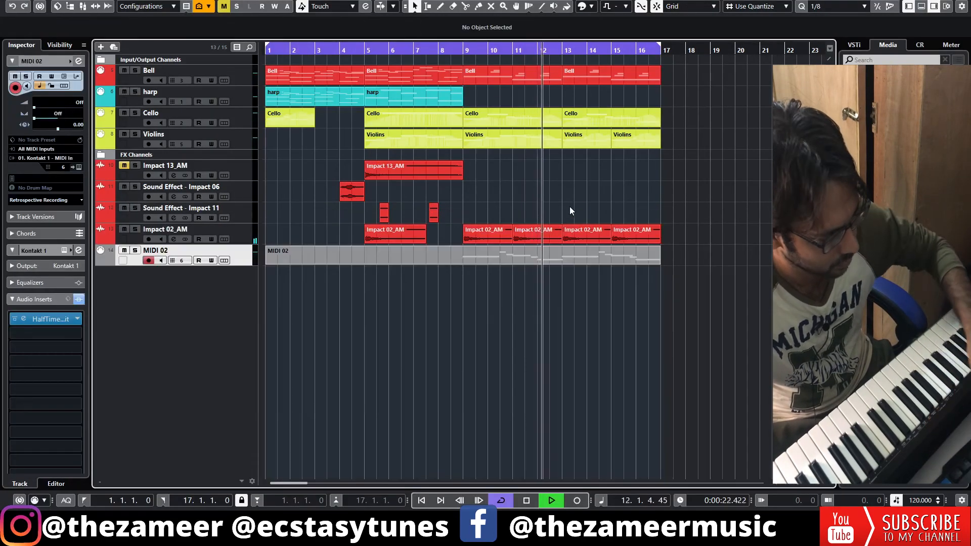
Step: Split the MIDI 02 part at bar 9 and delete the empty part before it
left_click(465, 262, "alt")
left_click(453, 263)
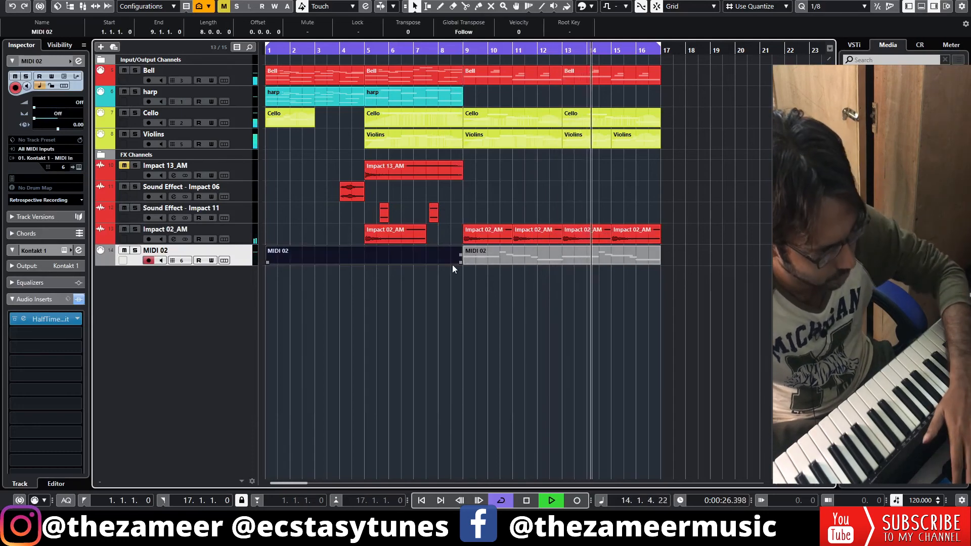
key("Delete")
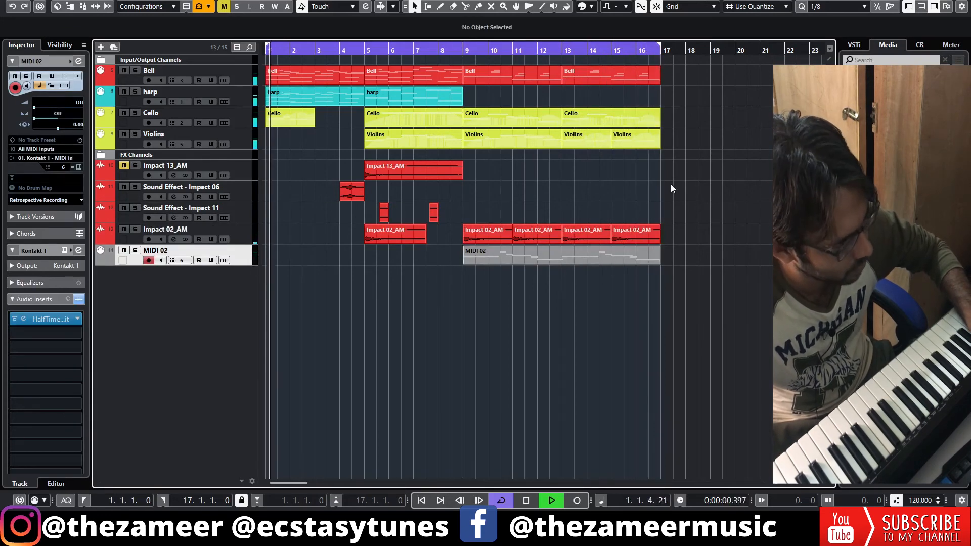
Step: Copy the Violins part at bar 15 to the harp track at bar 17 and extend the playback loop to 19.3
left_click(625, 77)
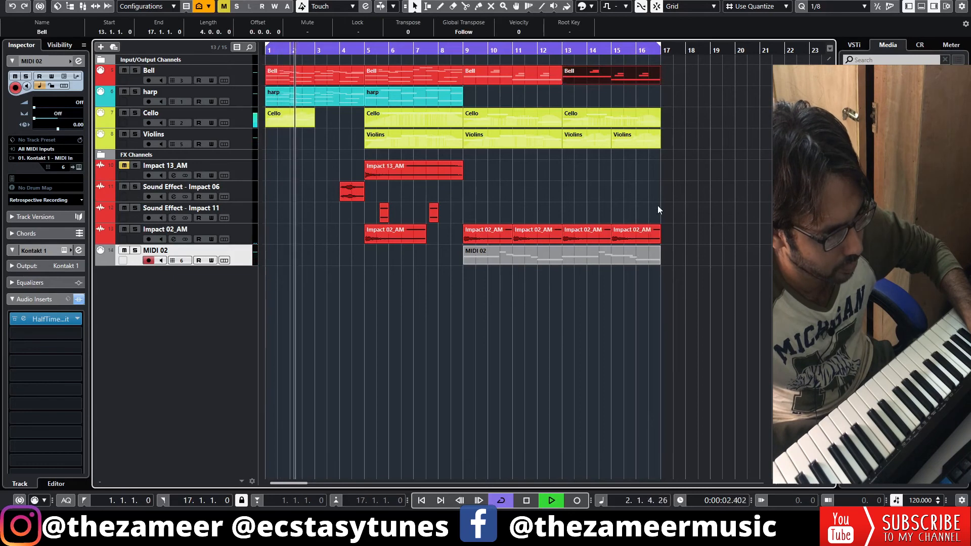
left_click_drag(637, 147, 675, 101)
left_click(679, 171)
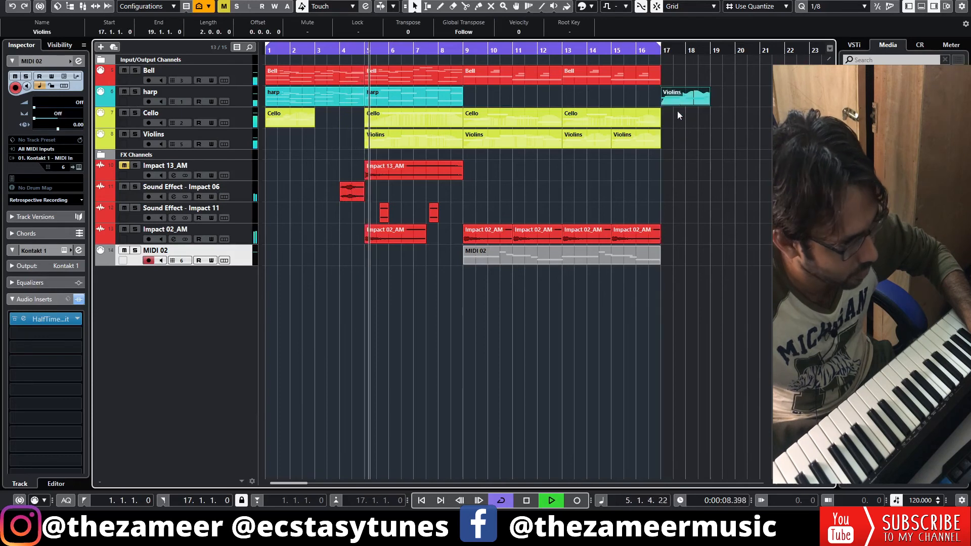
left_click(688, 67)
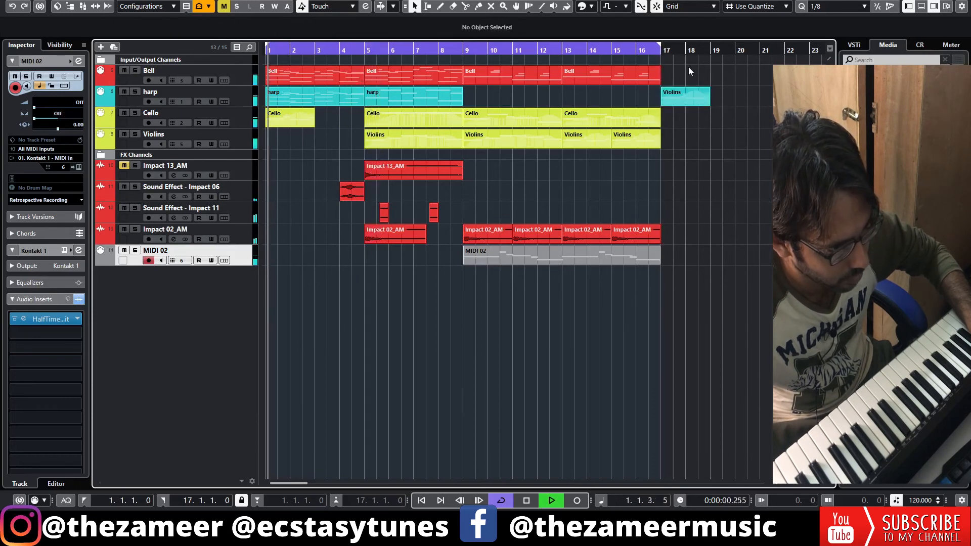
left_click(658, 51)
key("space")
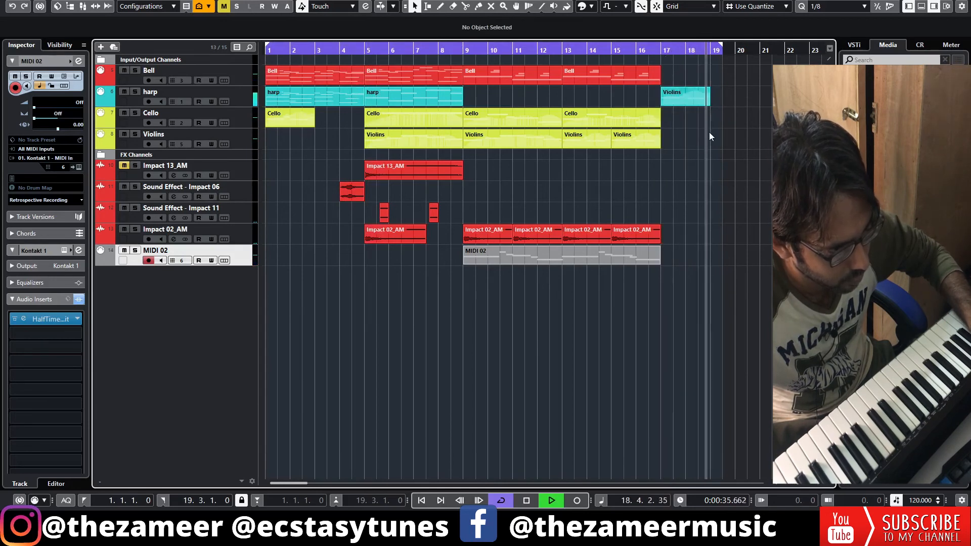
Step: Repeat the copied Violins part on the harp track at bar 19 and extend the playback loop past bar 21
left_click_drag(709, 97, 727, 109)
left_click(727, 109)
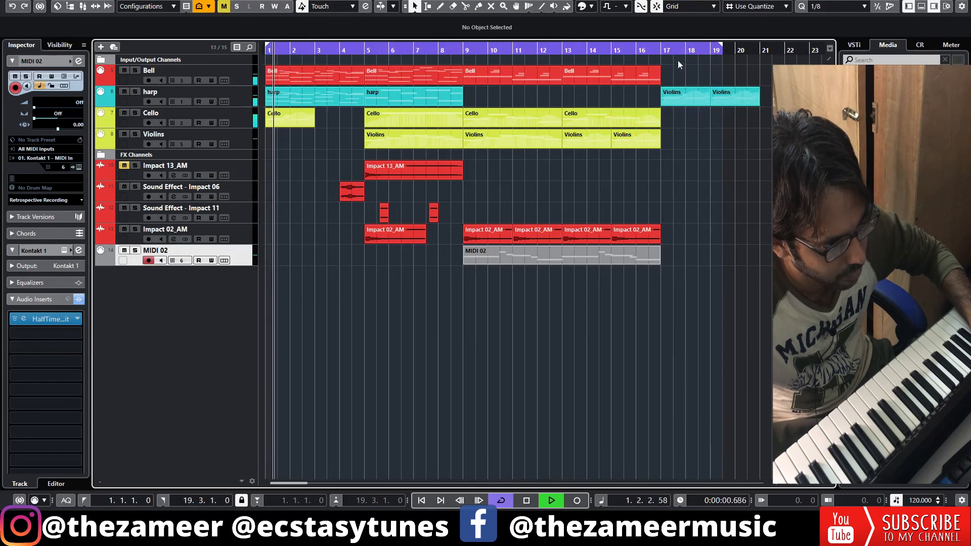
left_click(656, 50)
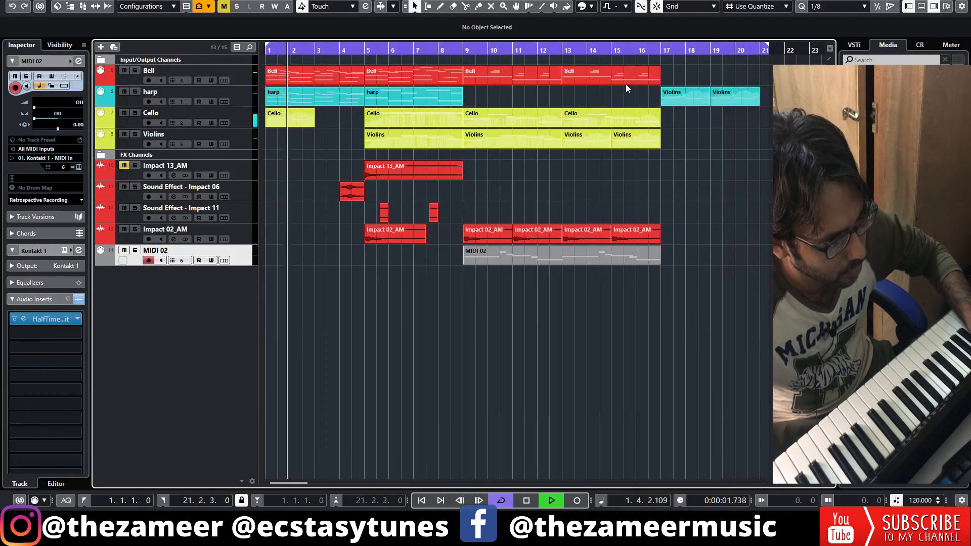
Step: Copy the harp track's two Violins parts to the Bell track at bars 17 and 19 and play from bar 16
left_click_drag(687, 100, 728, 78)
left_click(732, 132)
left_click(653, 50)
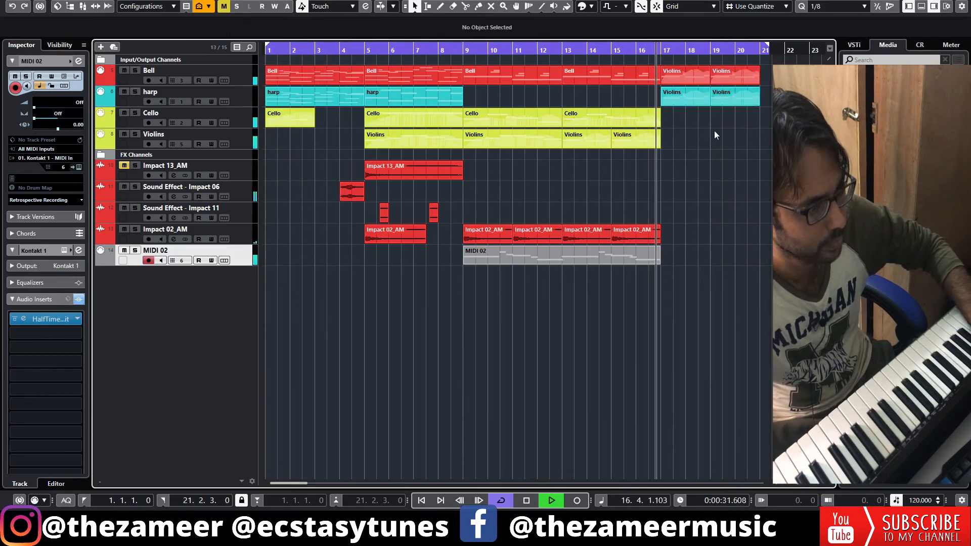